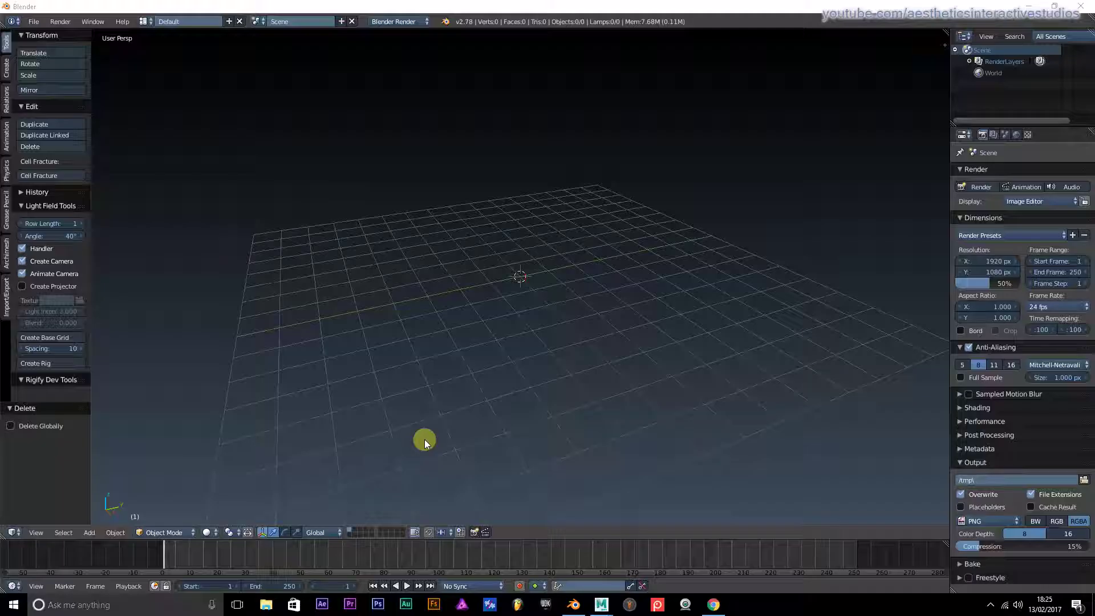
Add a cube to the empty scene and raise it 1 unit along Z.
mouse_move(467, 288)
middle_down()
mouse_move(687, 293)
mouse_move(479, 290)
mouse_move(467, 308)
middle_up()
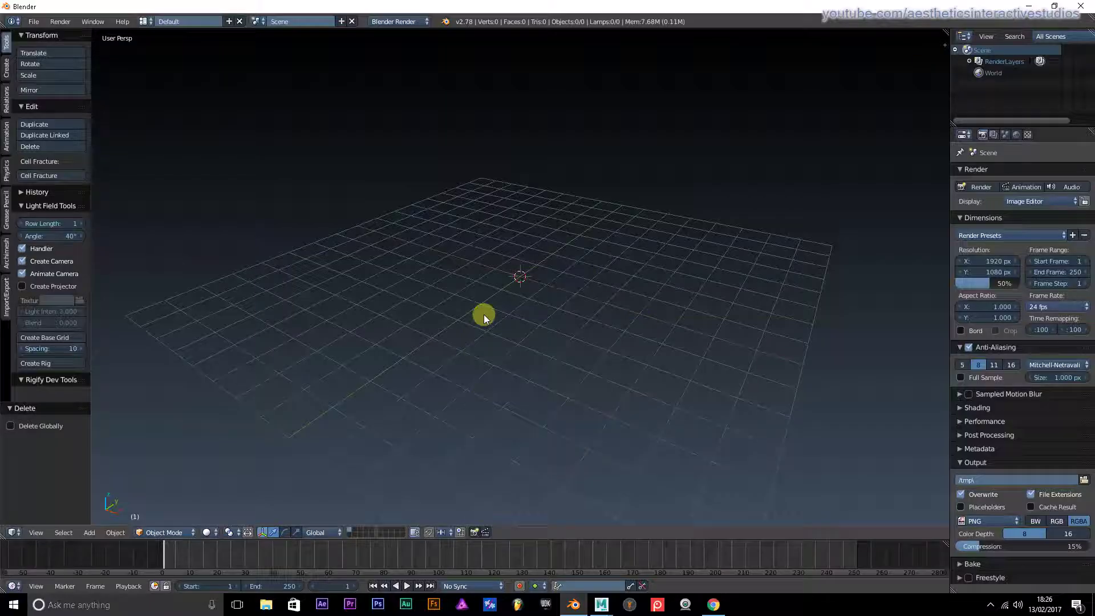
middle_drag(484, 313, 474, 275)
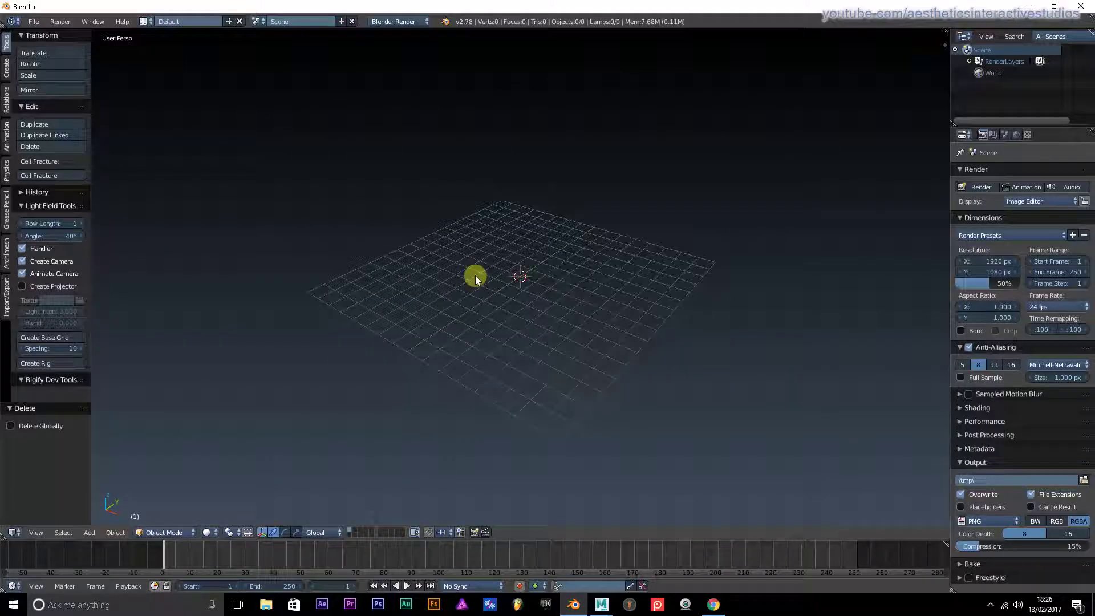
key(space)
text(add )
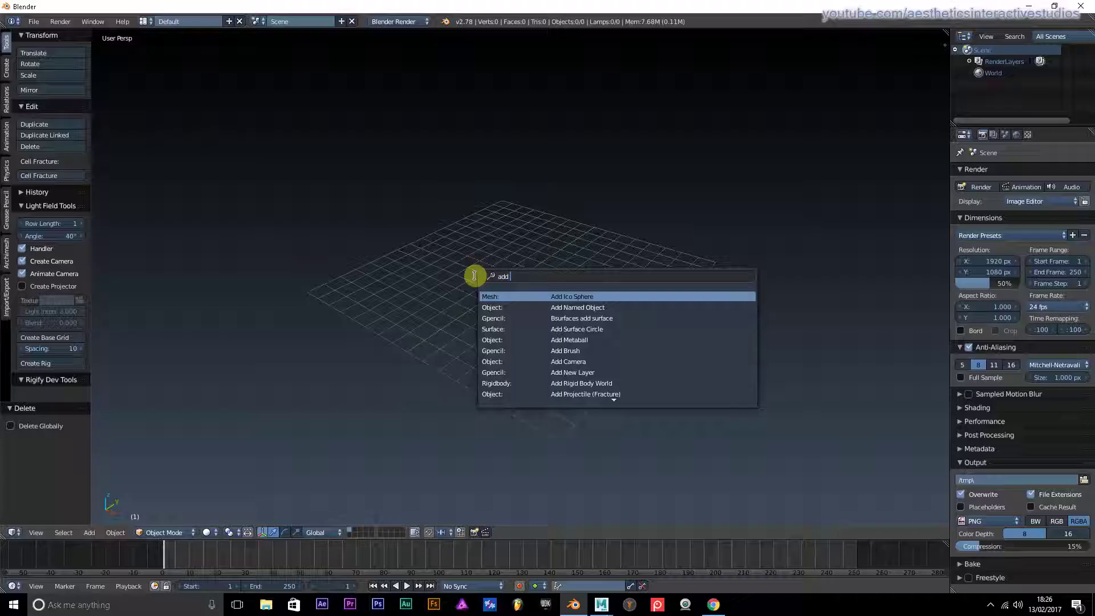
text(cube)
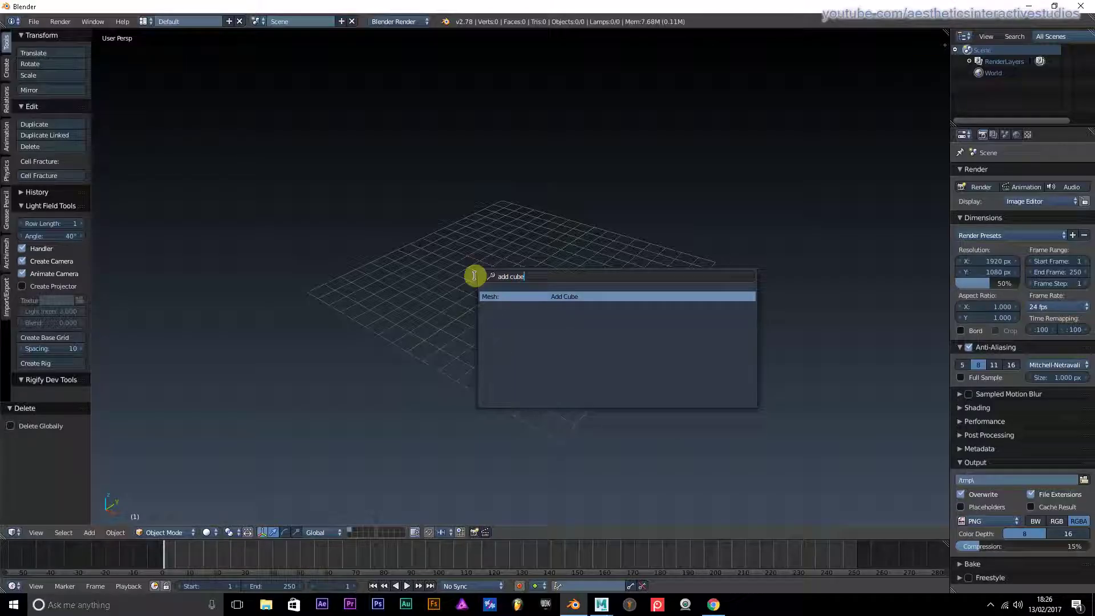
key(Return)
scroll(444, 176, up, 3)
mouse_move(444, 176)
middle_down()
mouse_move(419, 160)
mouse_move(423, 169)
middle_up()
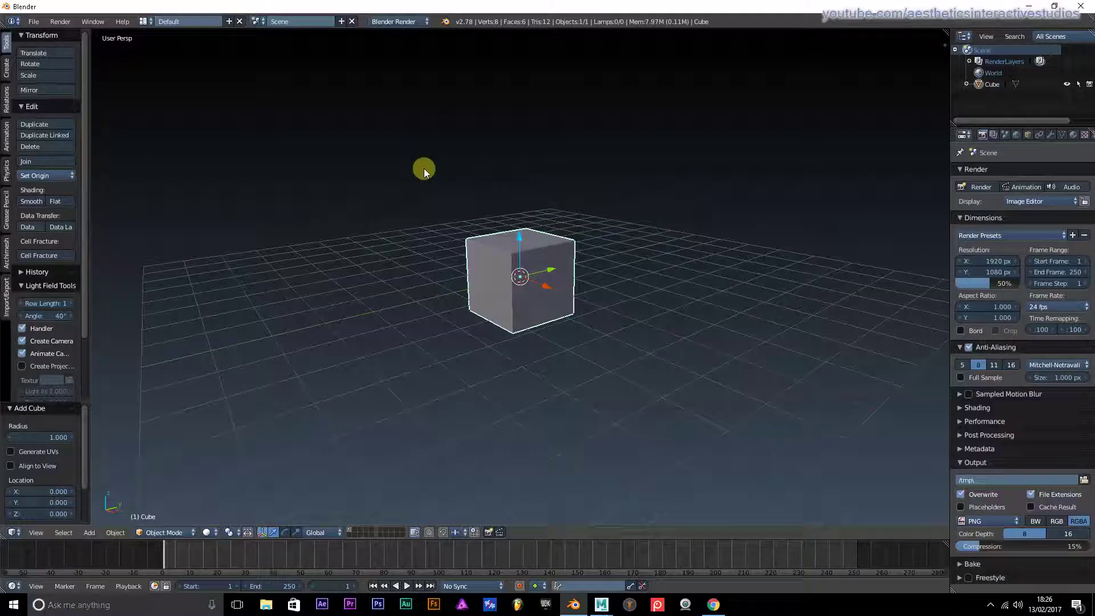
key(g)
key(z)
key(1)
key(Return)
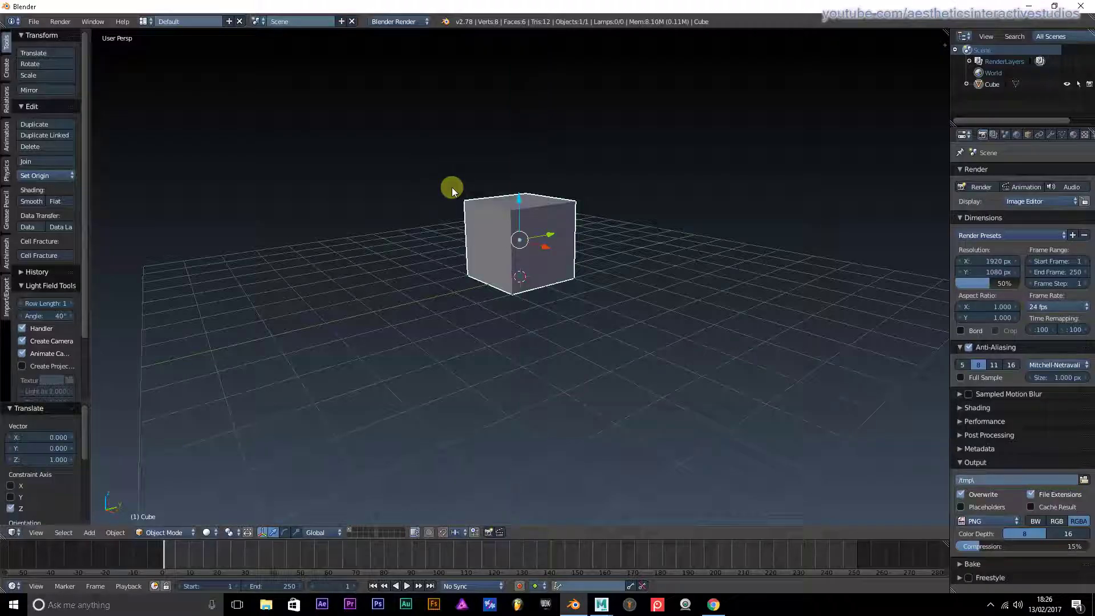
In face select mode, extrude the cube's top face upward 6.851 units into a tall column.
key(Tab)
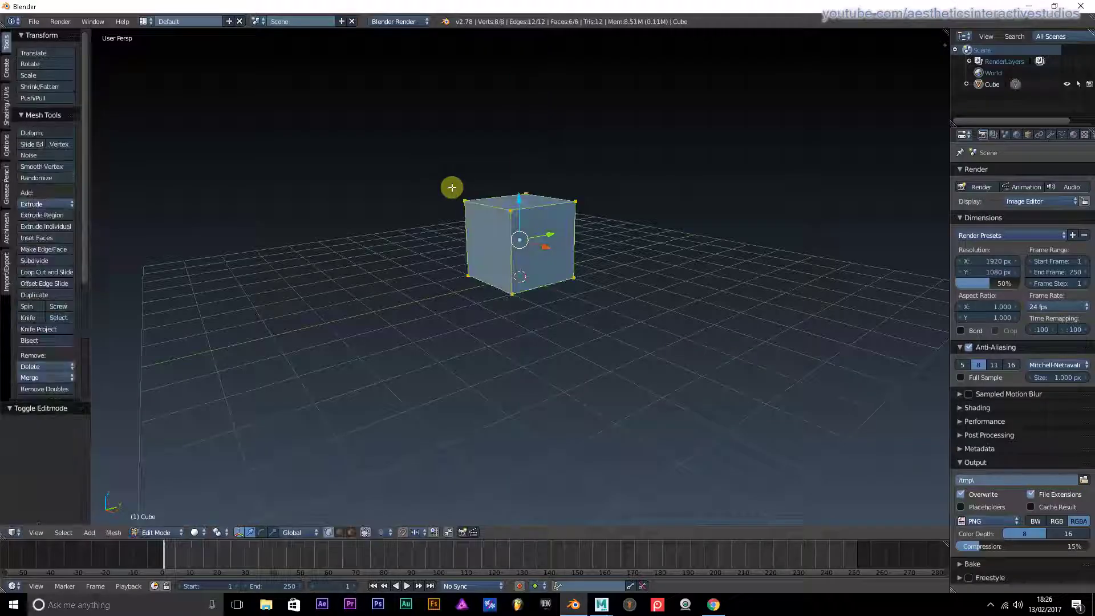
click(351, 532)
middle_drag(492, 250, 488, 255)
right_click(498, 214)
middle_drag(498, 214, 426, 311)
drag(516, 274, 520, 79)
middle_drag(394, 156, 441, 166)
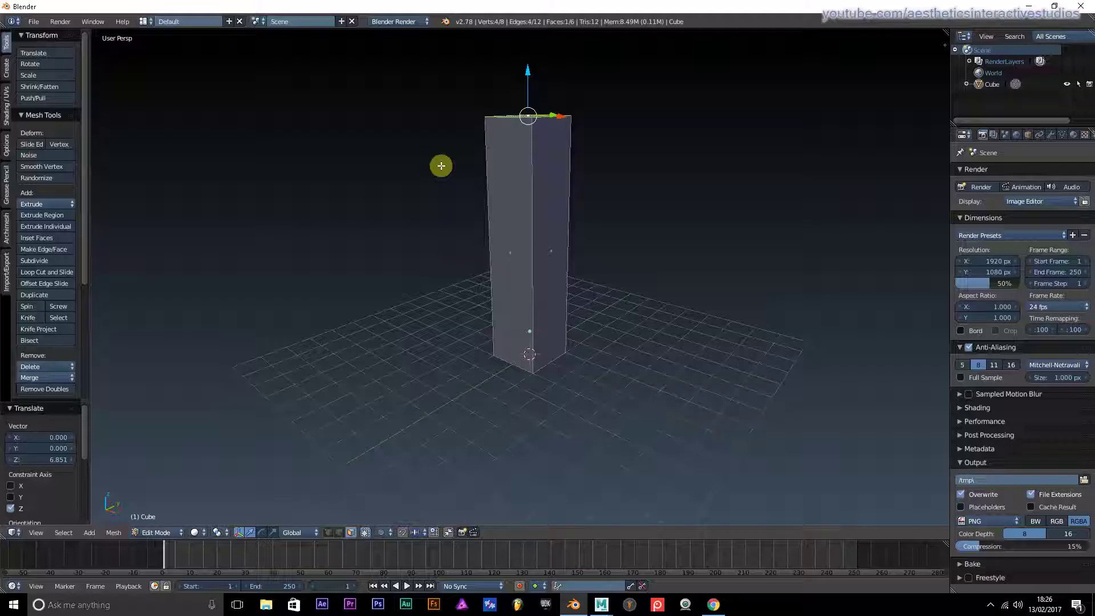
Ring the column with 30 evenly spaced horizontal loop cuts and return to Object Mode.
key(ctrl+r)
scroll(496, 257, up, 6)
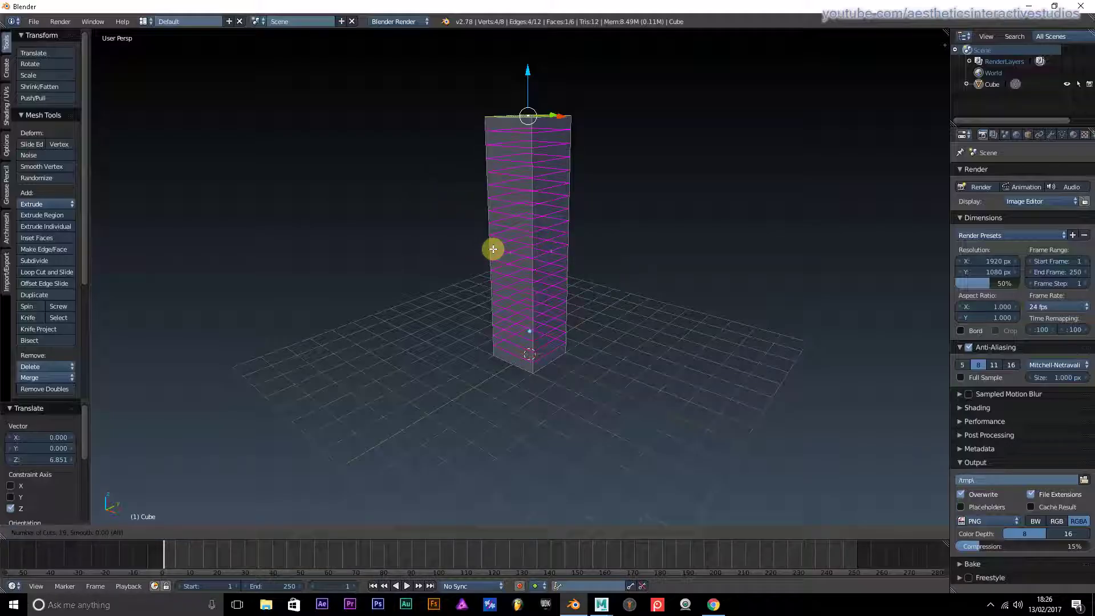
scroll(493, 250, up, 5)
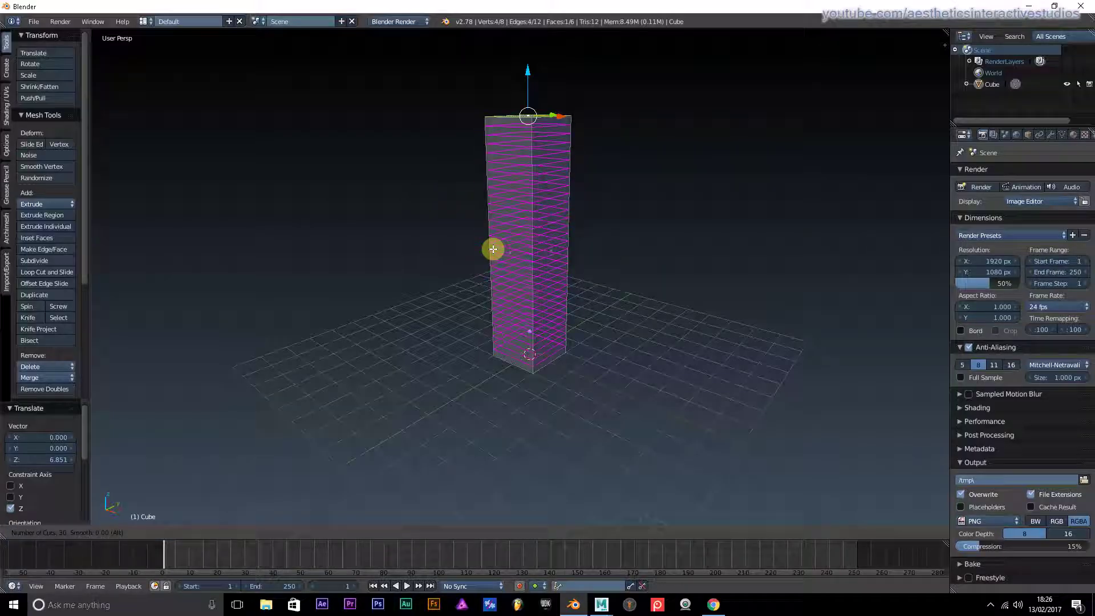
click(494, 249)
right_click(501, 261)
mouse_move(456, 232)
middle_down()
mouse_move(681, 205)
mouse_move(557, 202)
middle_up()
key(Tab)
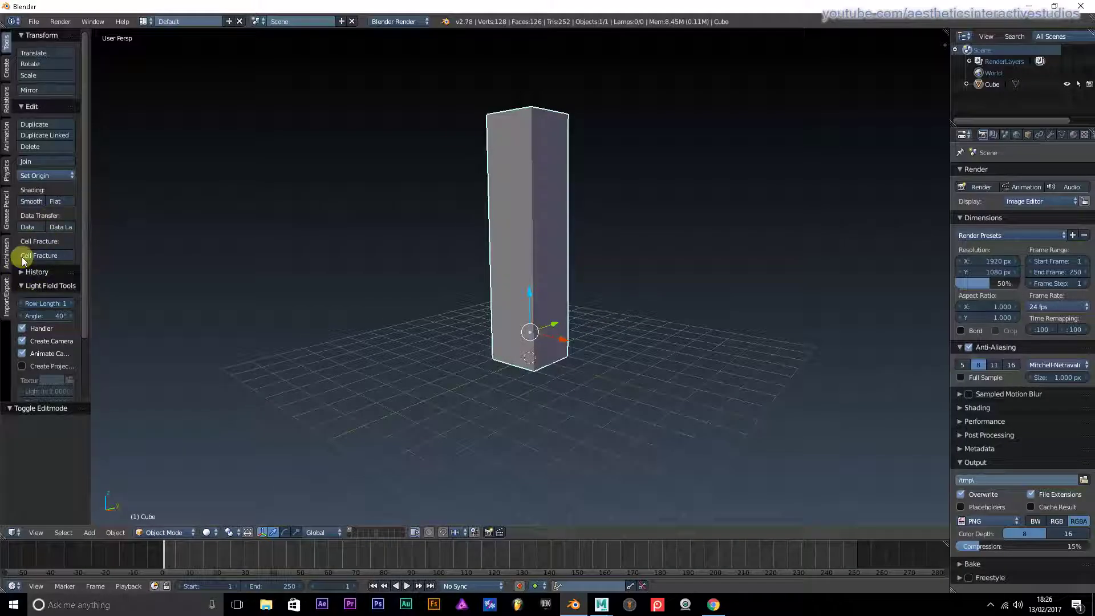
In Edit Mode, add horizontal loop cuts near the column's top and its base.
middle_drag(90, 203, 428, 295)
key(Tab)
key(ctrl+r)
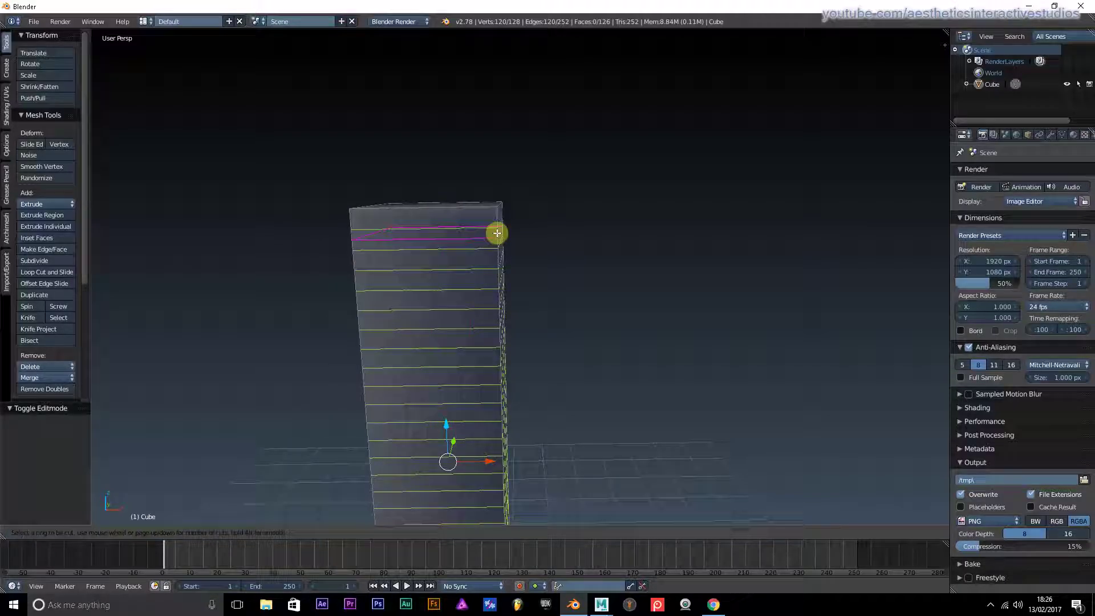
click(501, 215)
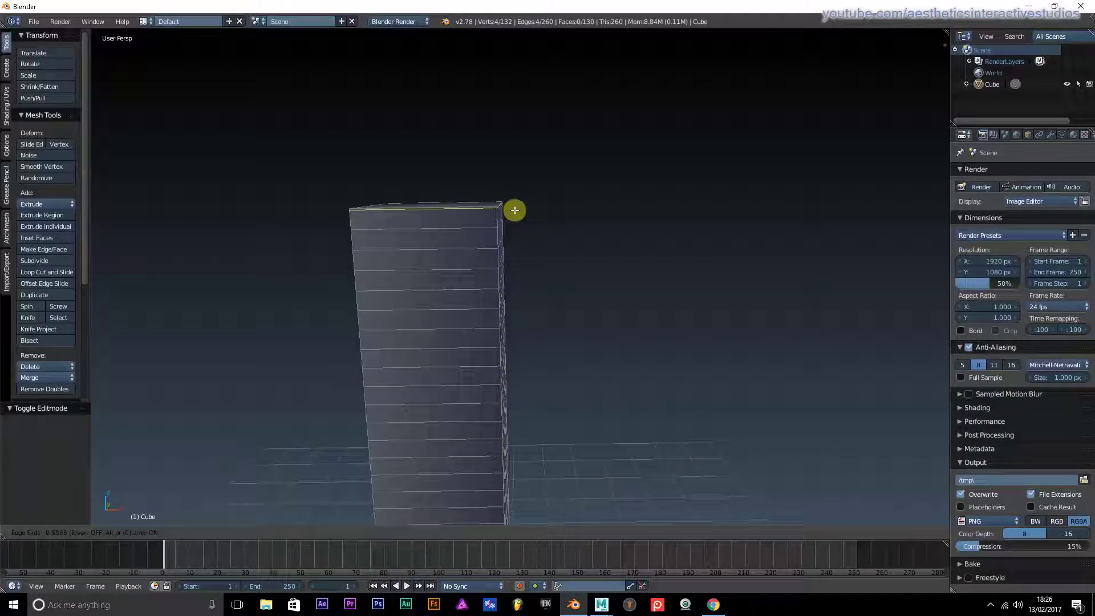
click(515, 211)
middle_drag(448, 335, 469, 285)
key(ctrl+r)
click(463, 315)
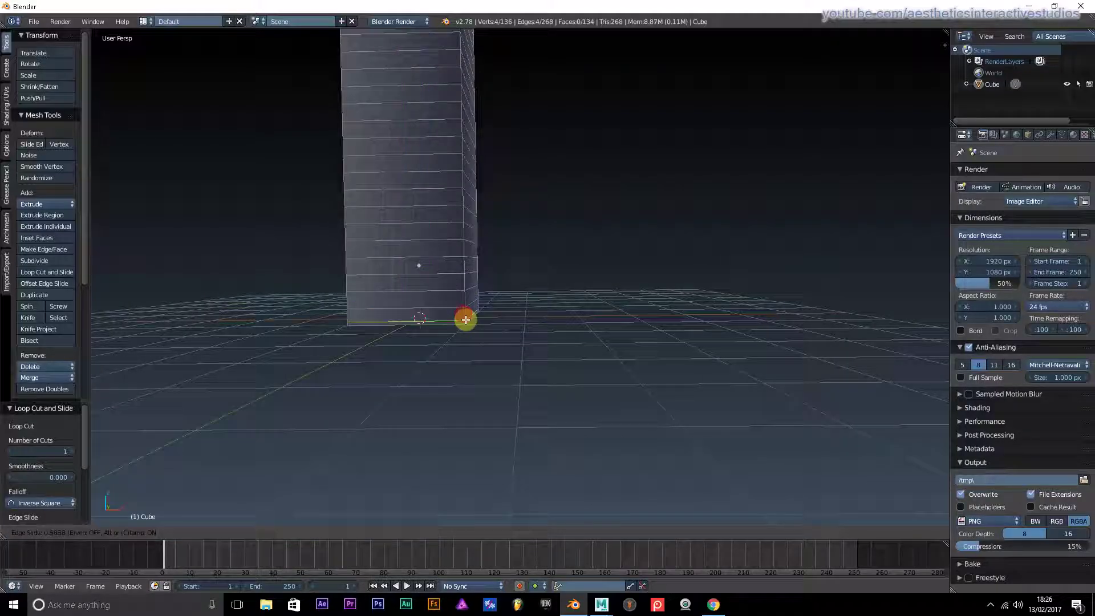
click(467, 320)
Add vertical loop cuts on one face and scale them 2.929 along X.
key(ctrl+r)
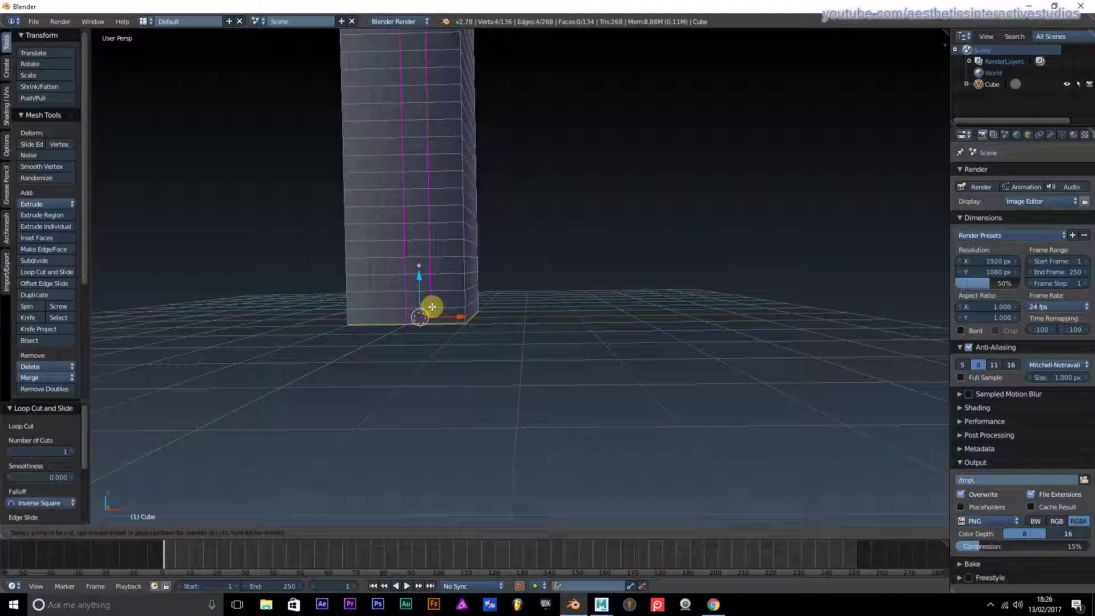
click(430, 308)
click(375, 278)
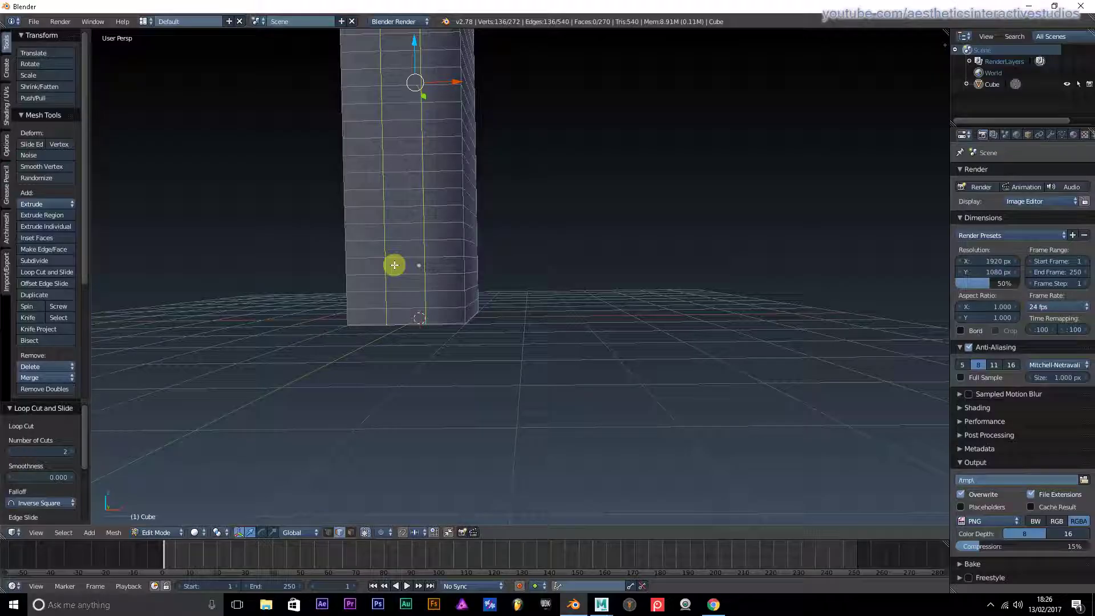
key(s)
key(x)
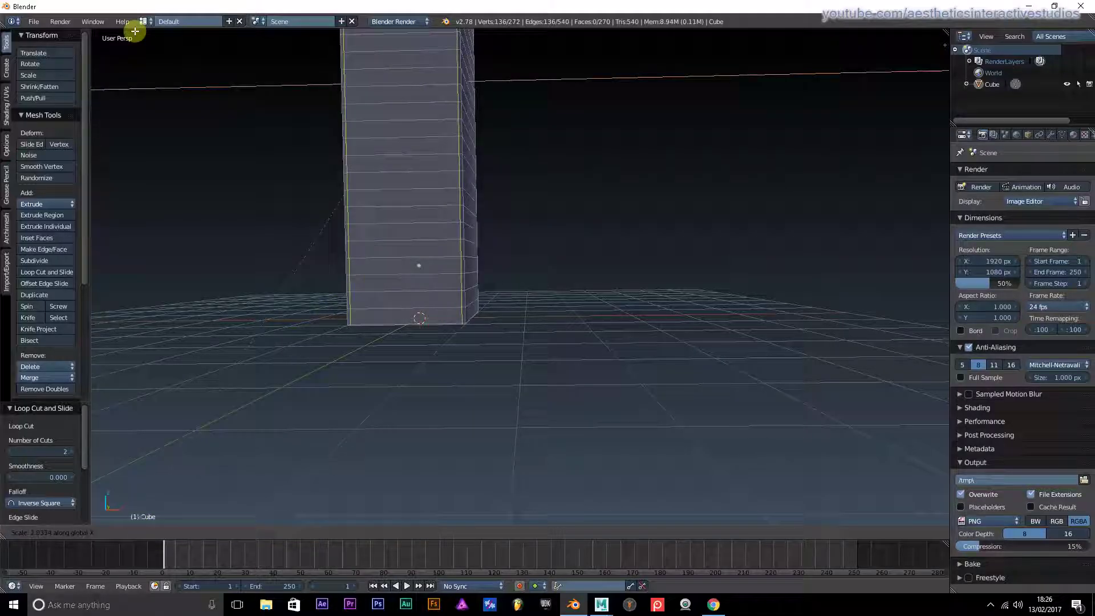
click(147, 36)
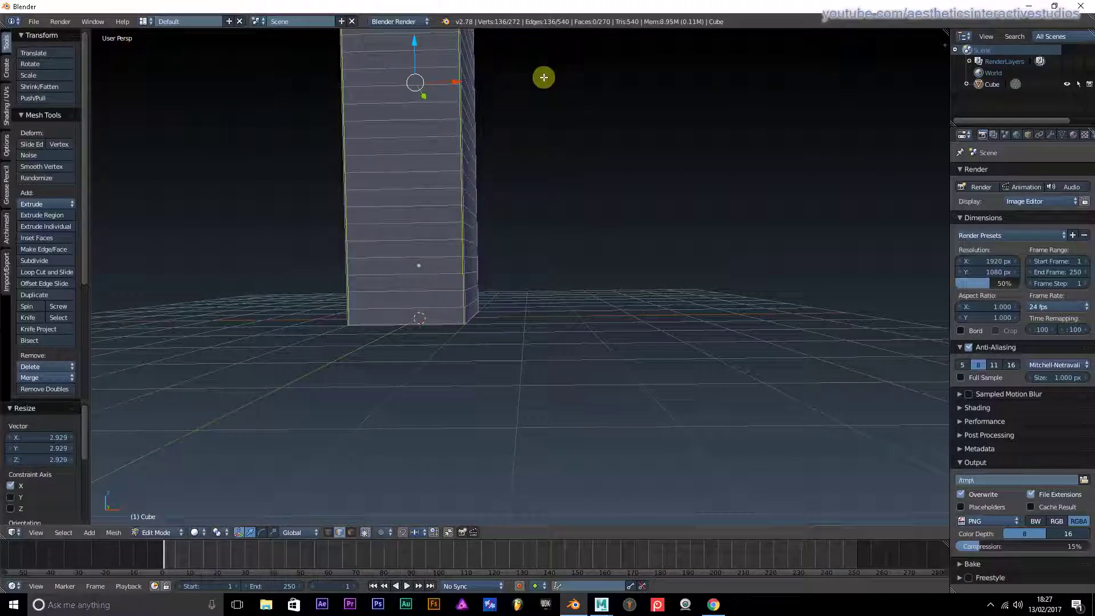
Add two centered vertical loops on the other side, scale them 2.908 along Y, then exit Edit Mode.
middle_drag(544, 77, 416, 155)
key(ctrl+r)
scroll(541, 151, up, 1)
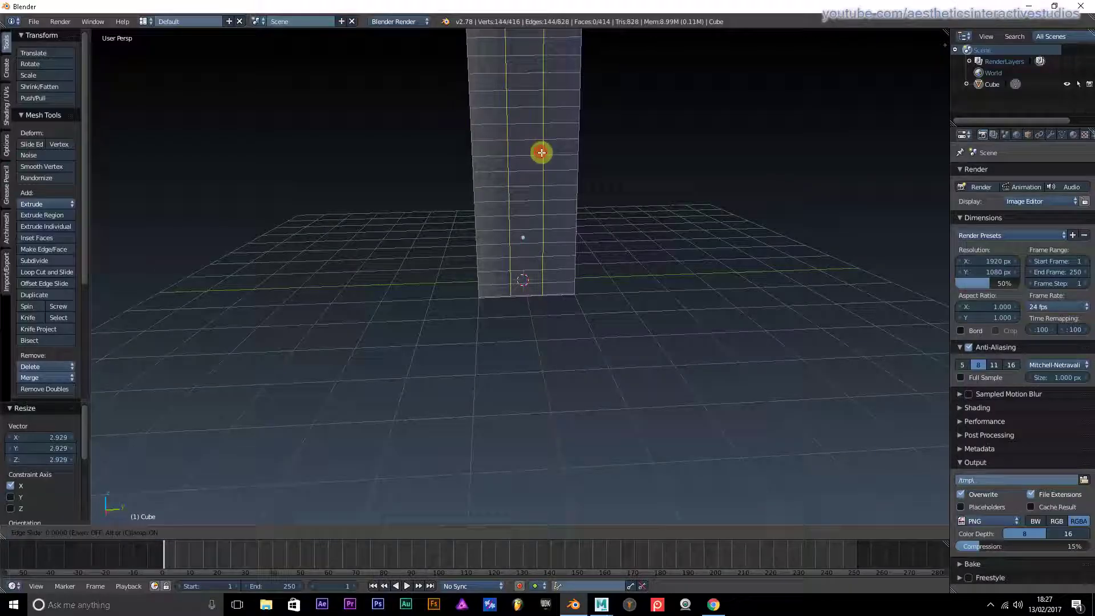
click(540, 151)
right_click(469, 122)
key(s)
key(y)
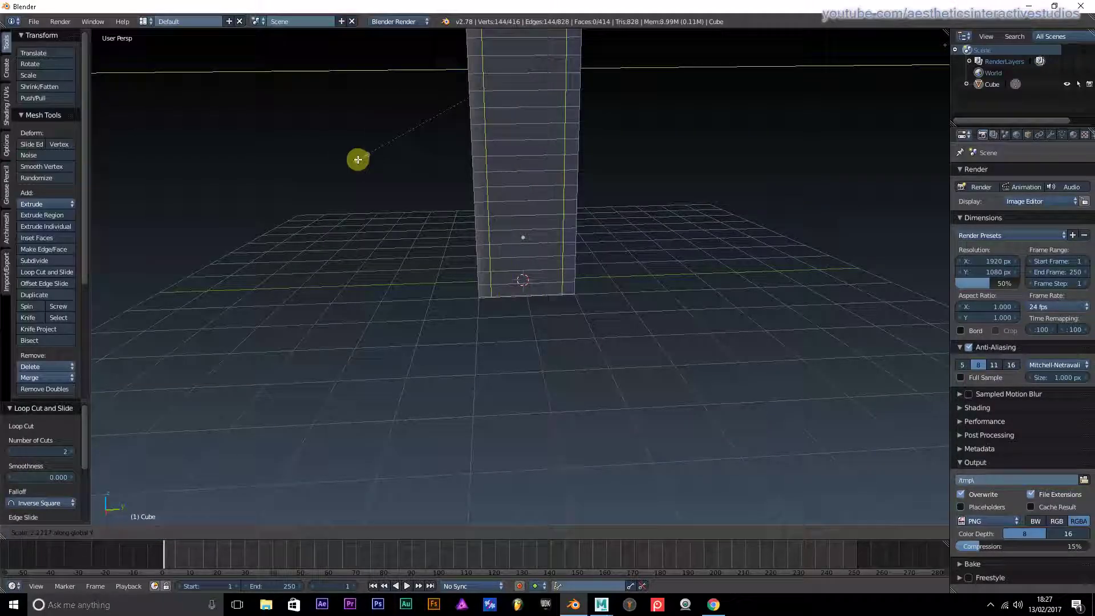
click(311, 178)
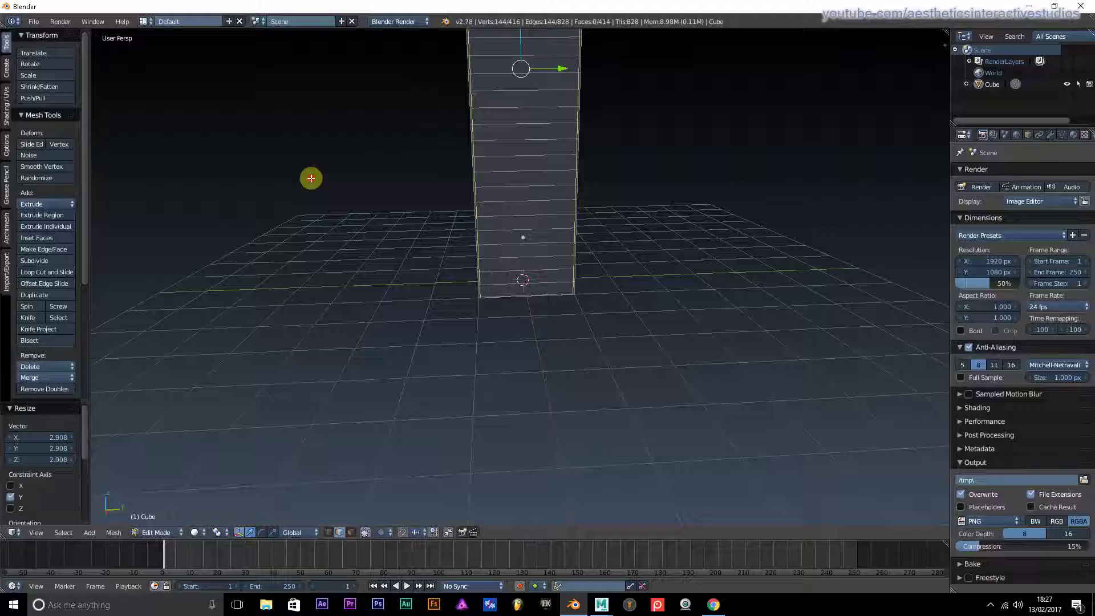
key(Tab)
middle_drag(430, 186, 552, 193)
scroll(408, 311, up, 3)
scroll(552, 191, down, 3)
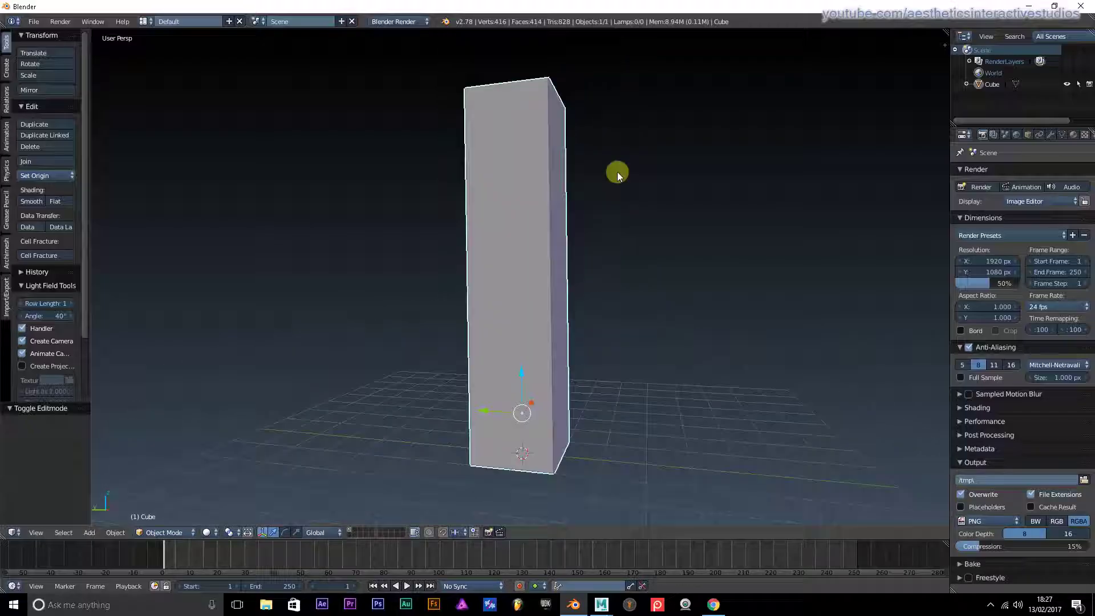
Move the column's origin to the 3D cursor.
key(shift+ctrl+alt+c)
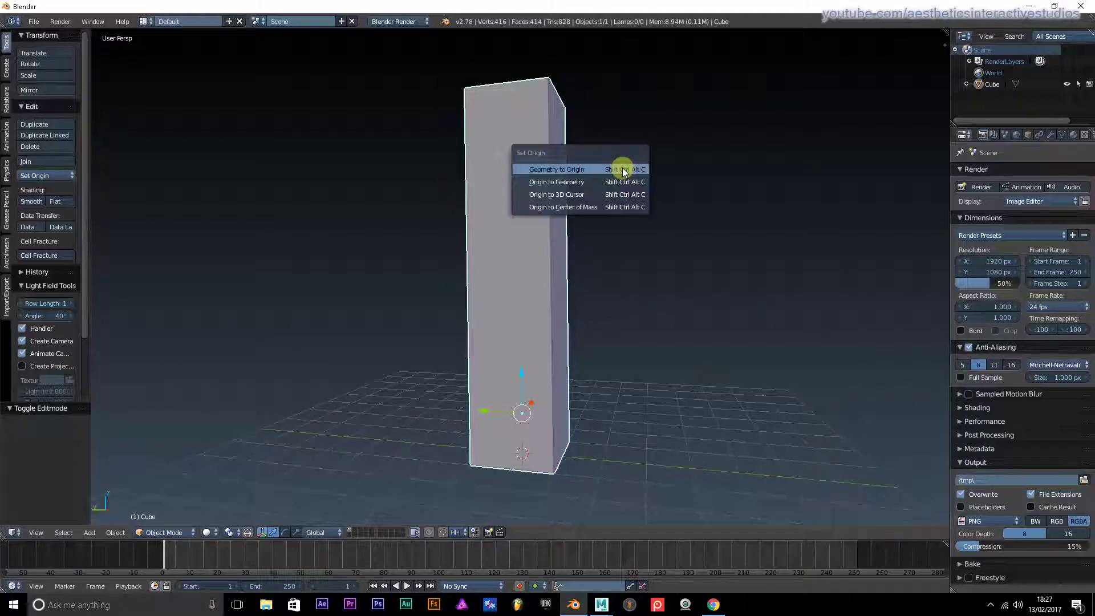
click(557, 195)
middle_drag(496, 244, 467, 254)
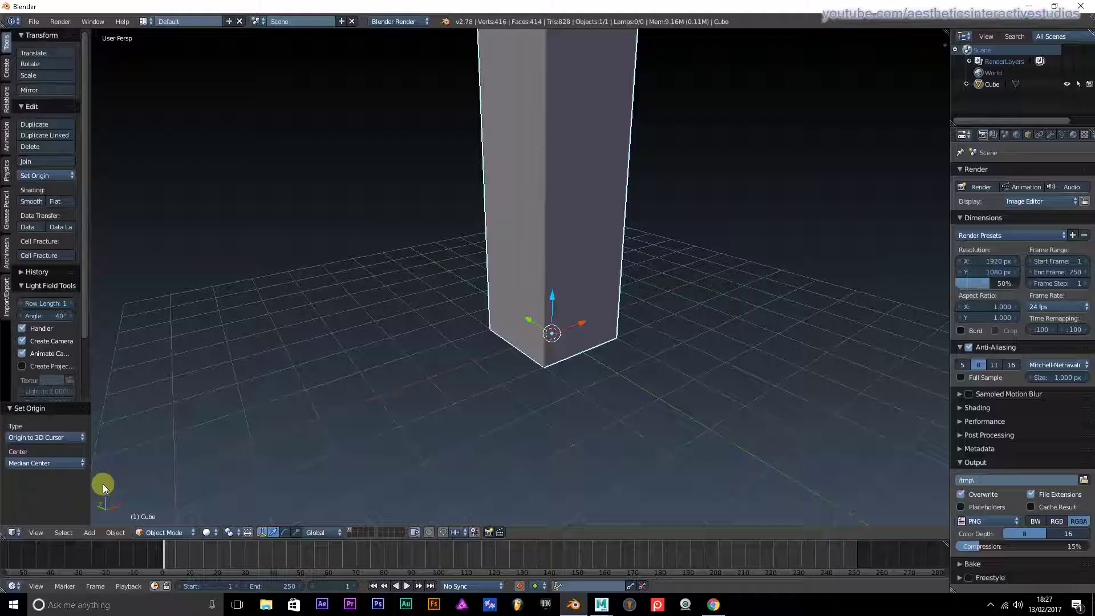
Add a single-bone armature to the scene.
click(91, 533)
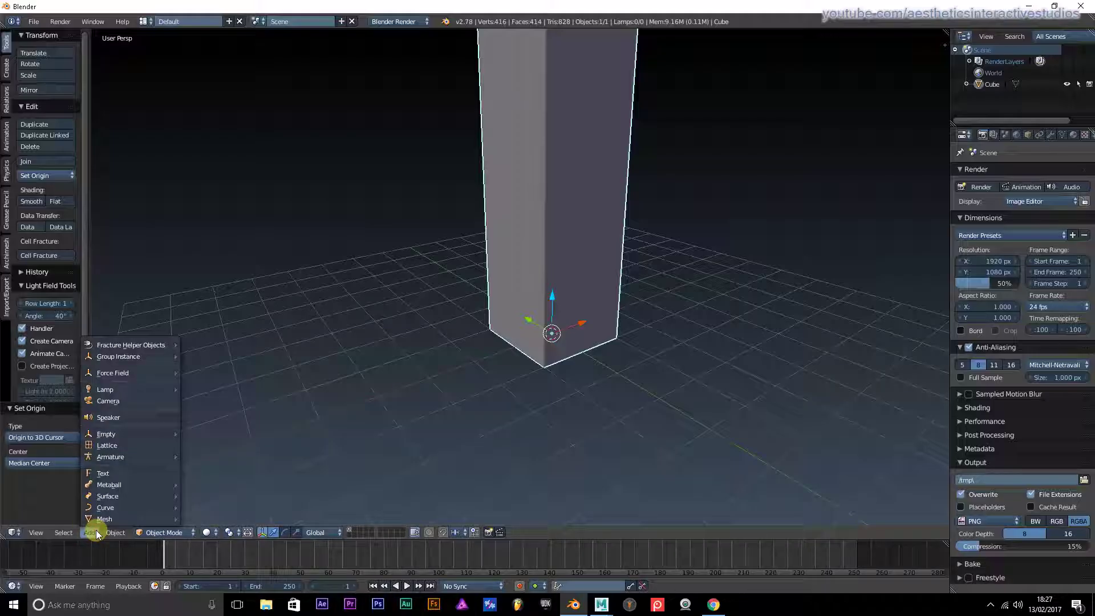
mouse_move(117, 456)
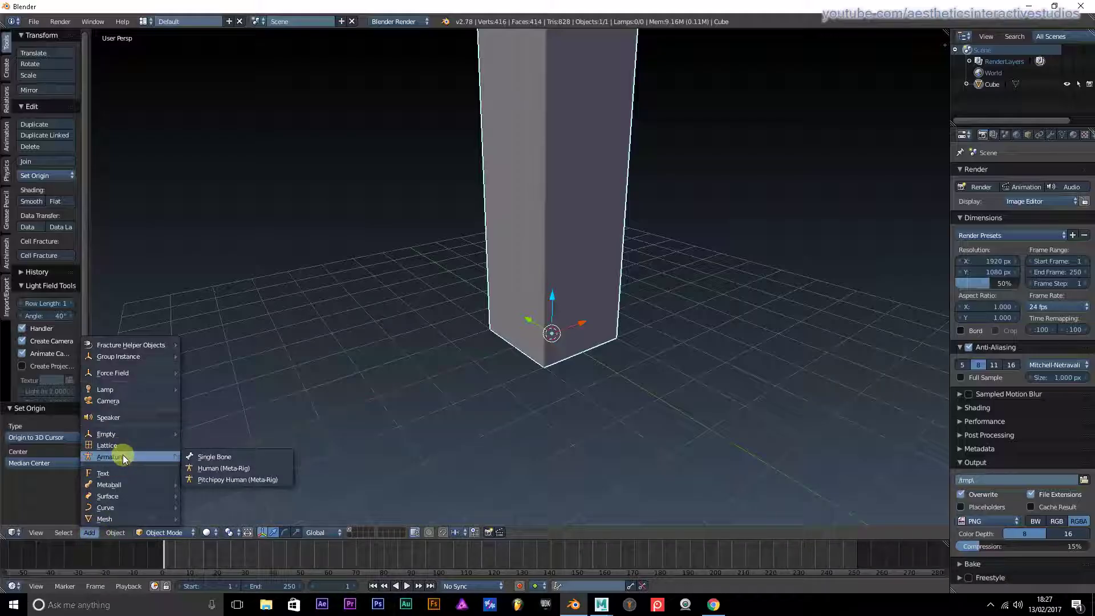
click(221, 457)
Enable X-Ray in the armature's Display settings so the bone shows through the pillar.
click(1057, 135)
click(1061, 136)
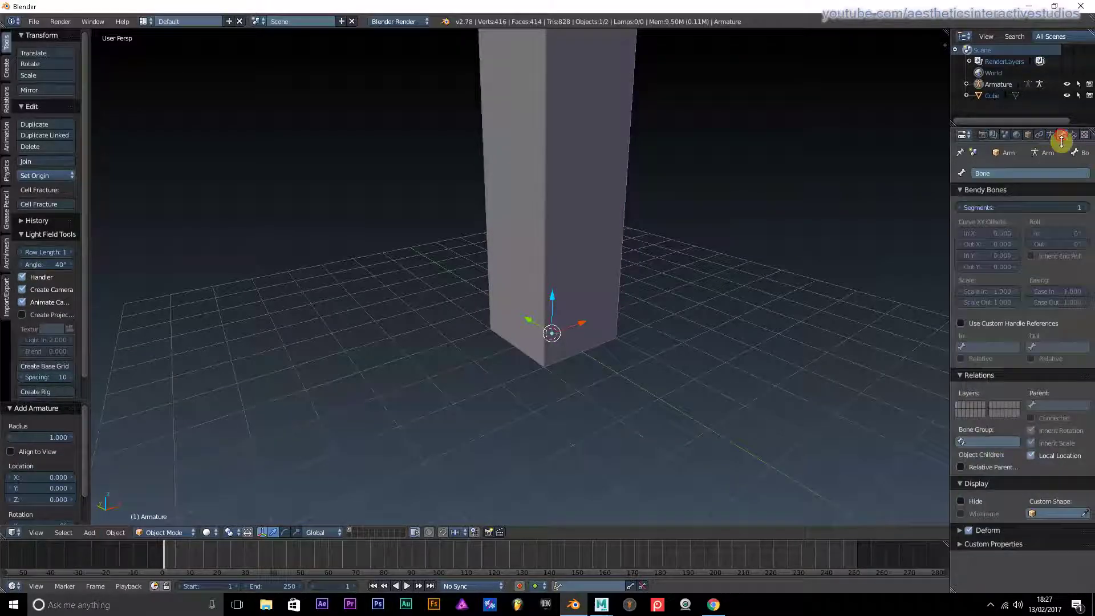
click(1051, 136)
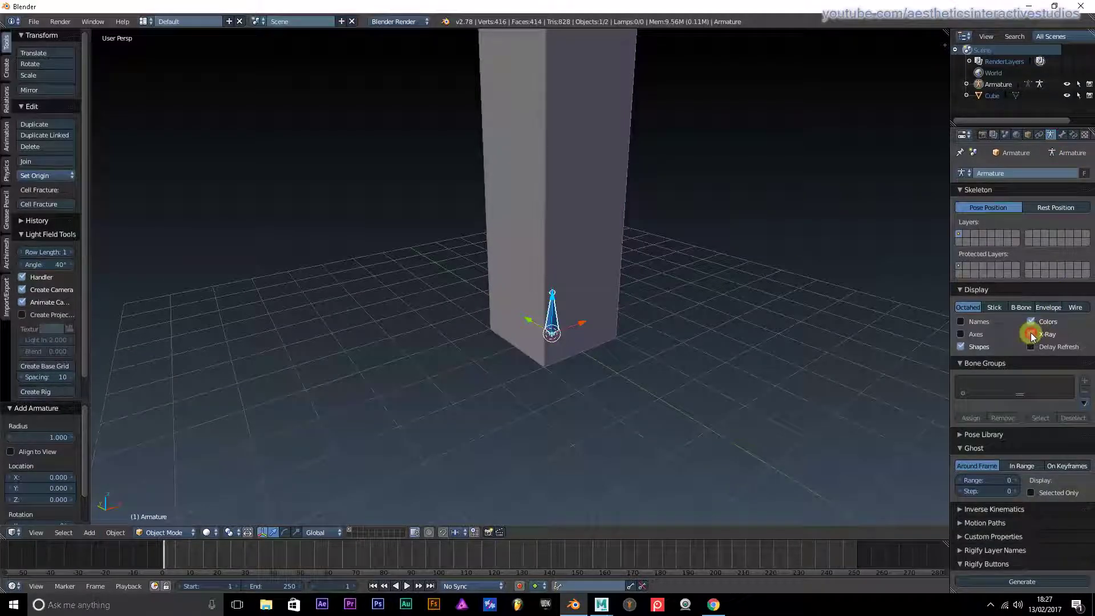
click(1032, 335)
middle_drag(570, 296, 438, 293)
In bone Edit Mode, extrude two bones straight up from the first bone's tip.
key(Tab)
scroll(448, 281, down, 2)
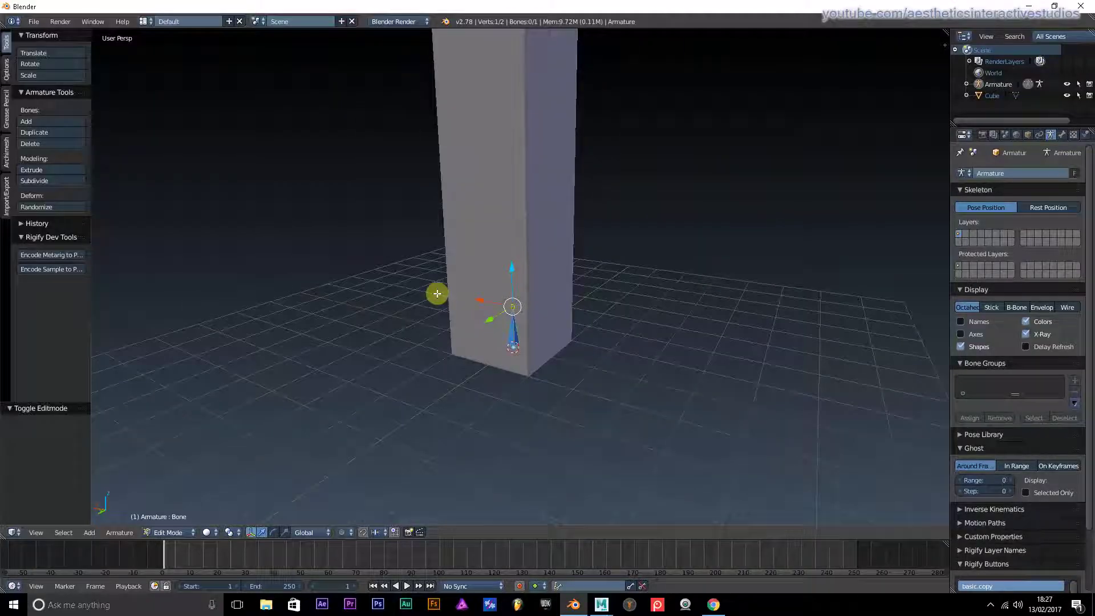
key(e)
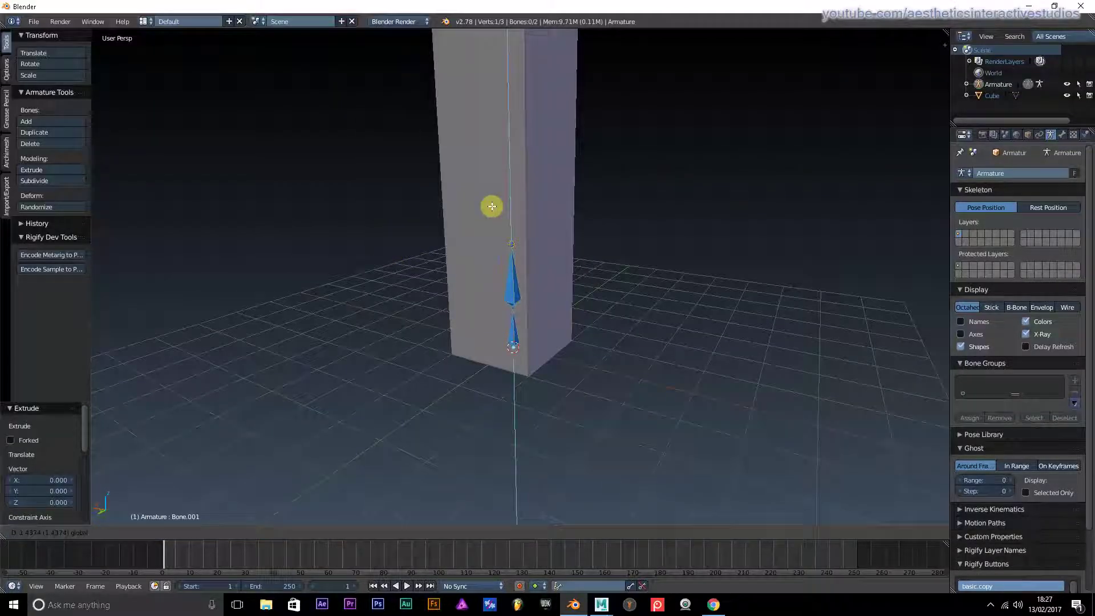
click(491, 206)
key(e)
right_click(439, 167)
key(g)
key(z)
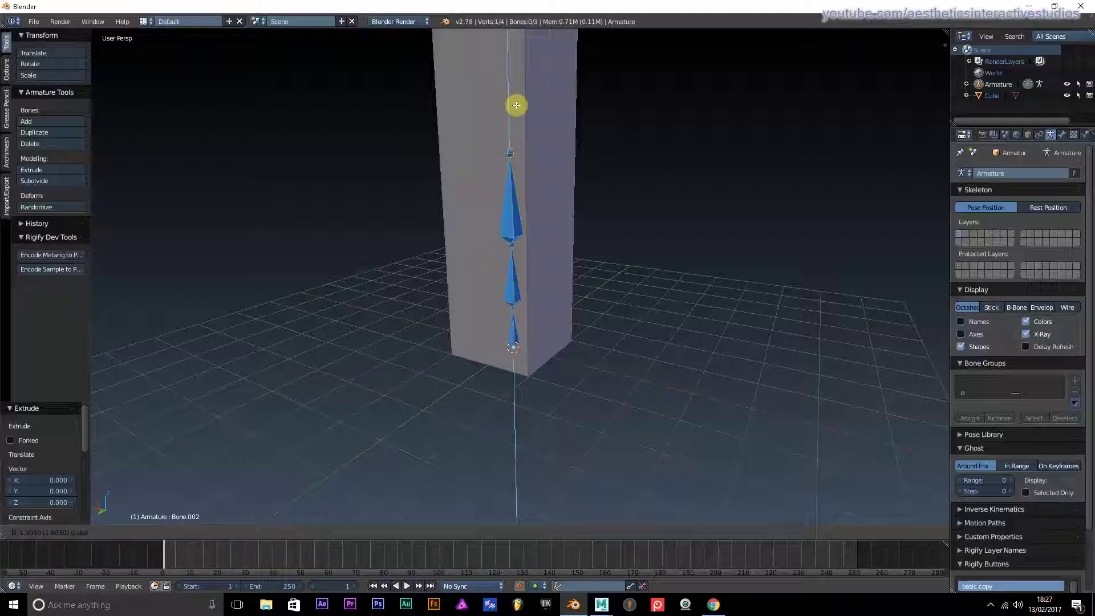
click(521, 117)
middle_drag(521, 117, 453, 239)
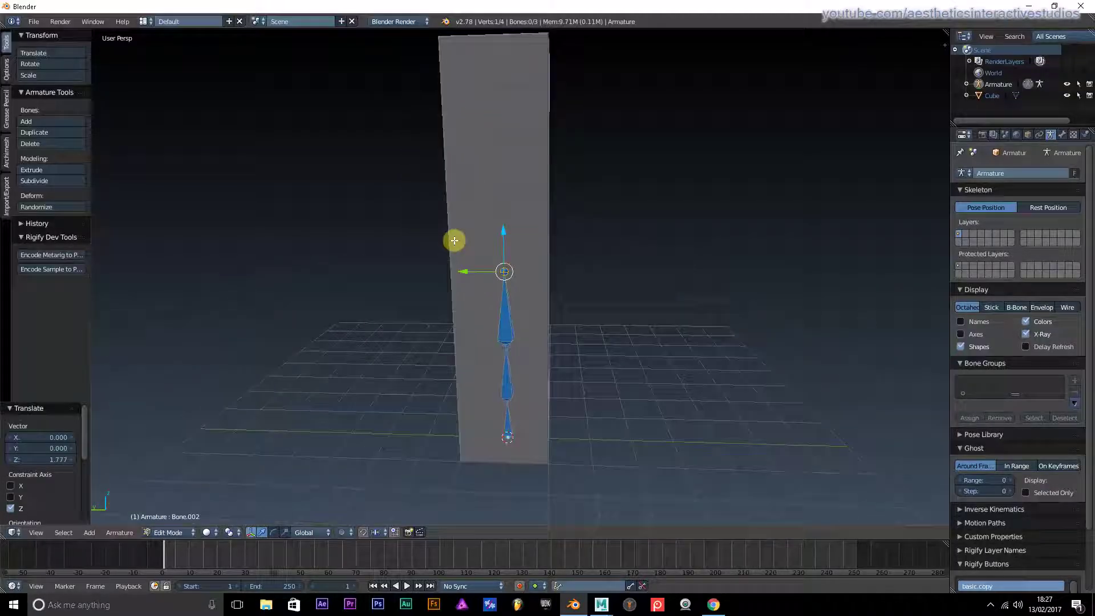
Extrude three more bones along Z to the pillar's top, completing six, and deselect all.
key(e)
key(z)
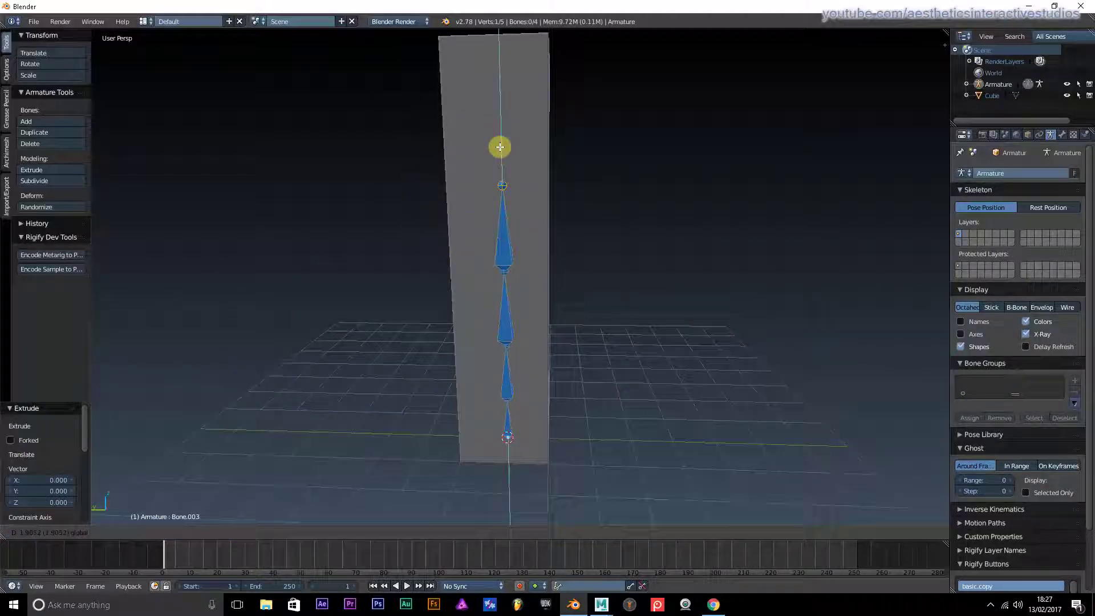
click(499, 148)
key(e)
key(z)
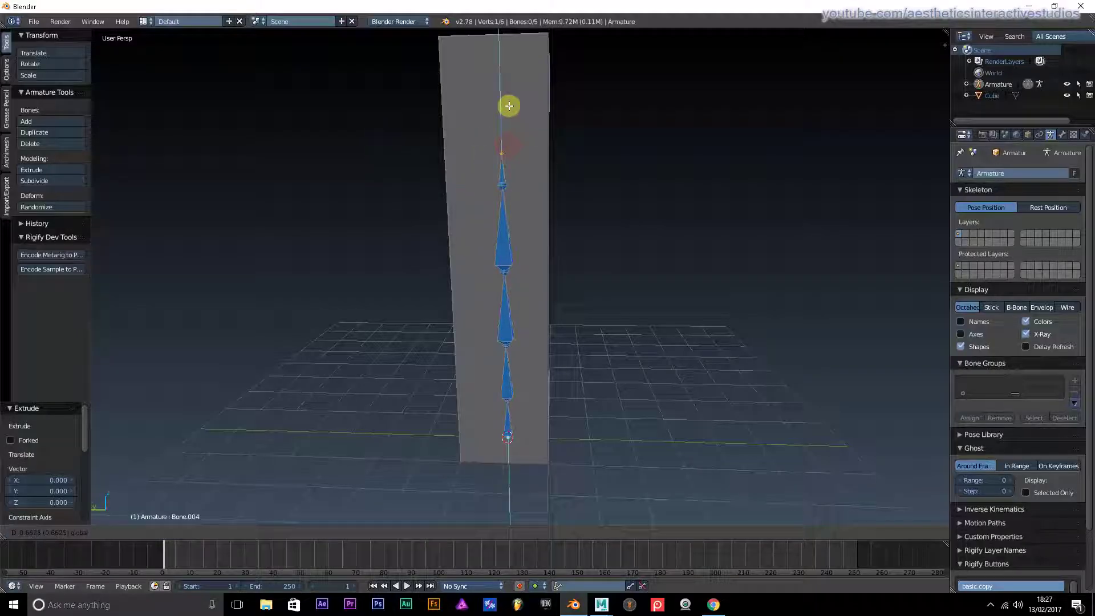
click(508, 74)
middle_drag(508, 73, 452, 200)
key(e)
click(493, 205)
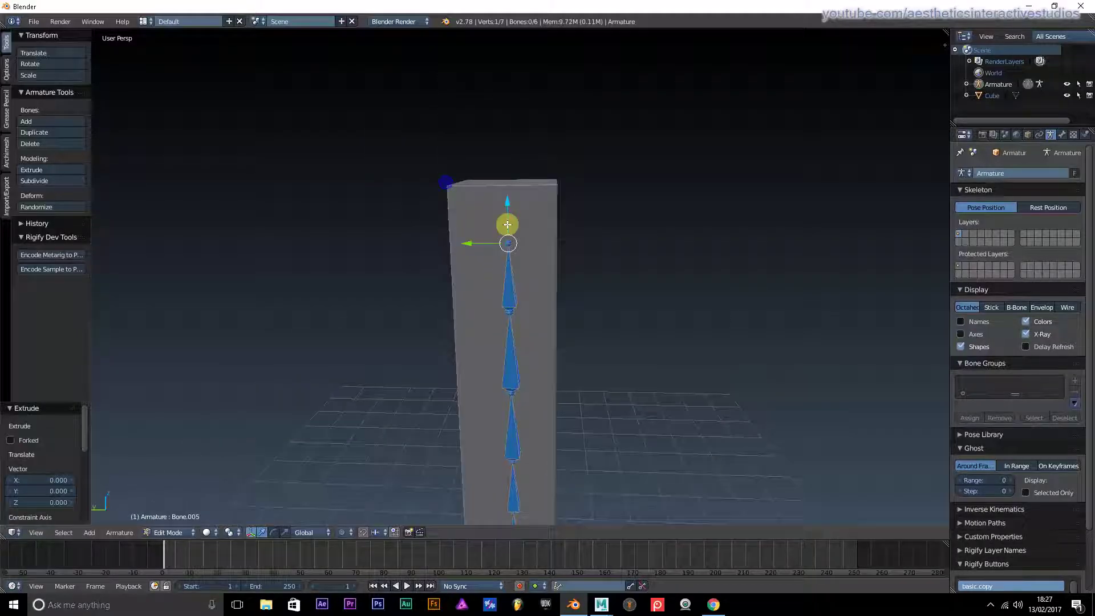
key(g)
key(z)
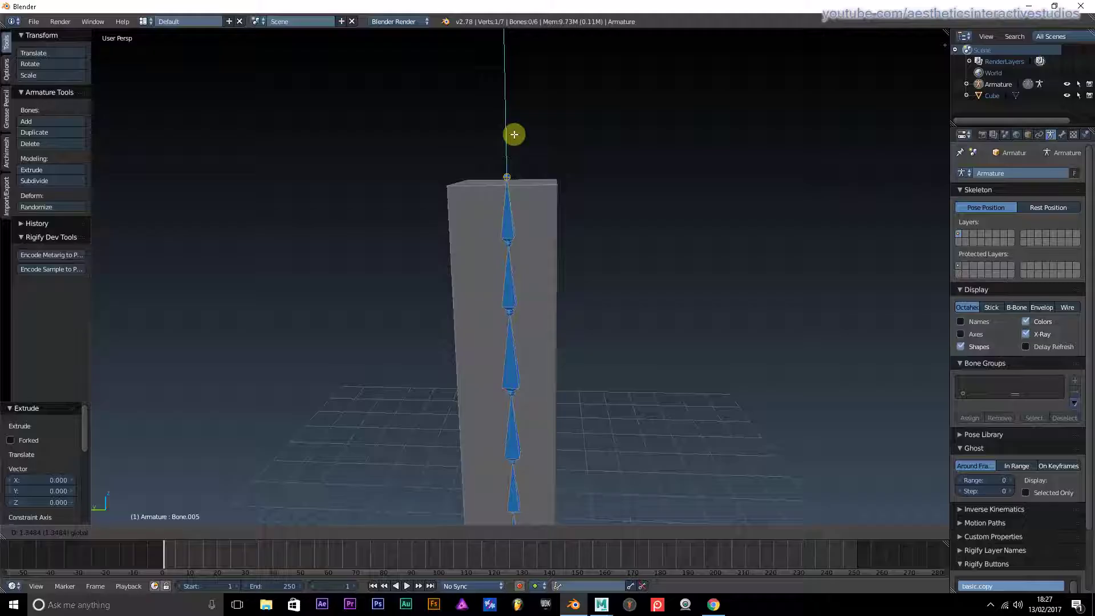
click(514, 134)
key(a)
middle_drag(591, 233, 429, 243)
Return to Object Mode and add the cube to the selection for a first parenting attempt.
key(Tab)
scroll(556, 227, down, 3)
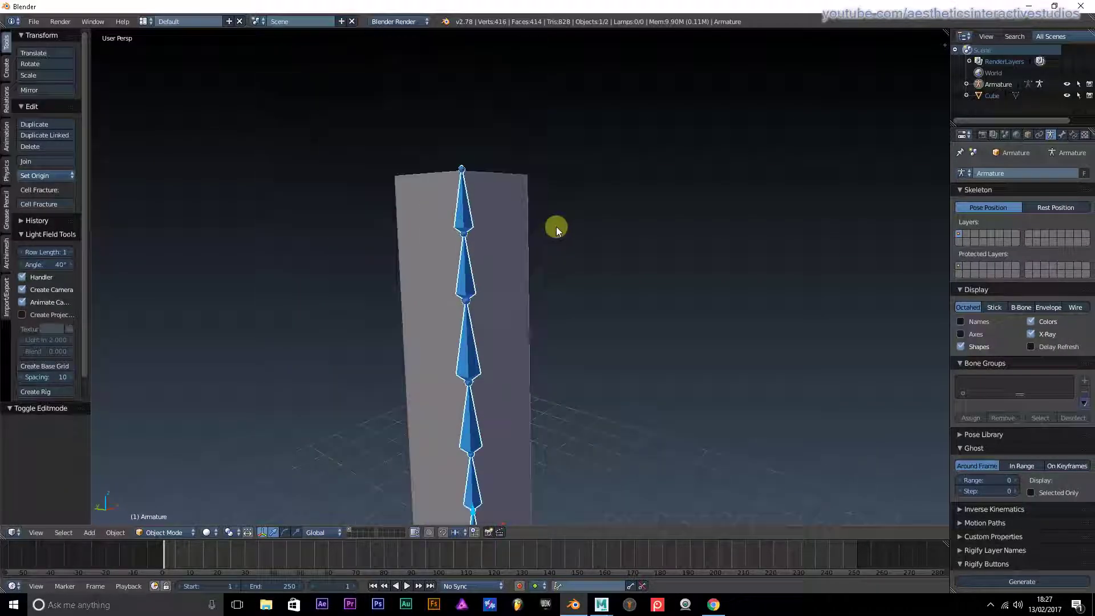
middle_drag(556, 228, 361, 292)
scroll(455, 247, up, 4)
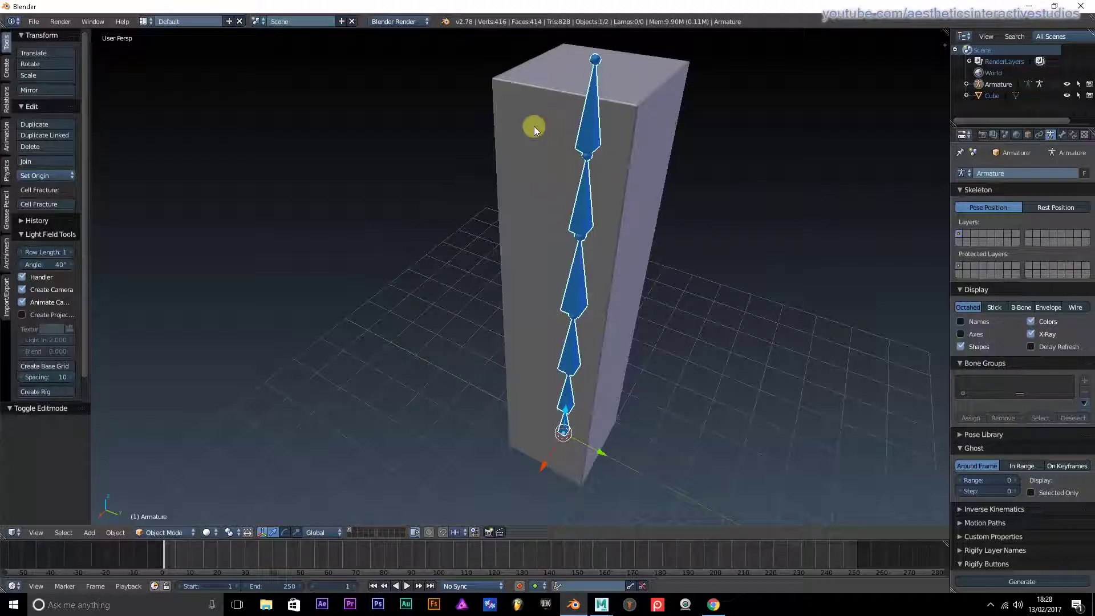
middle_drag(534, 129, 549, 240)
shift+right_click(508, 153)
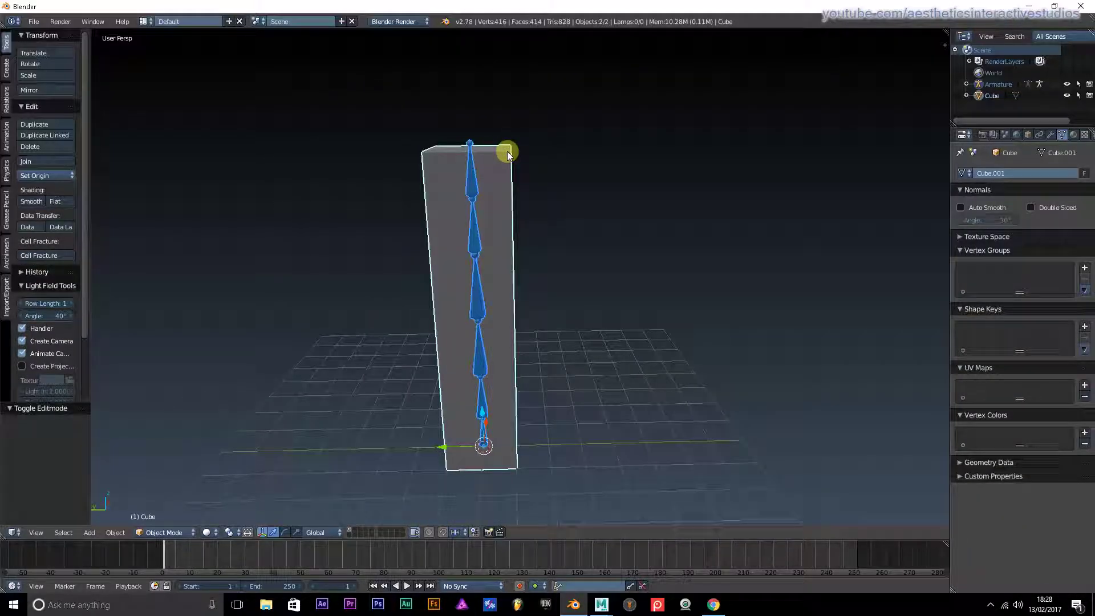
key(ctrl+p)
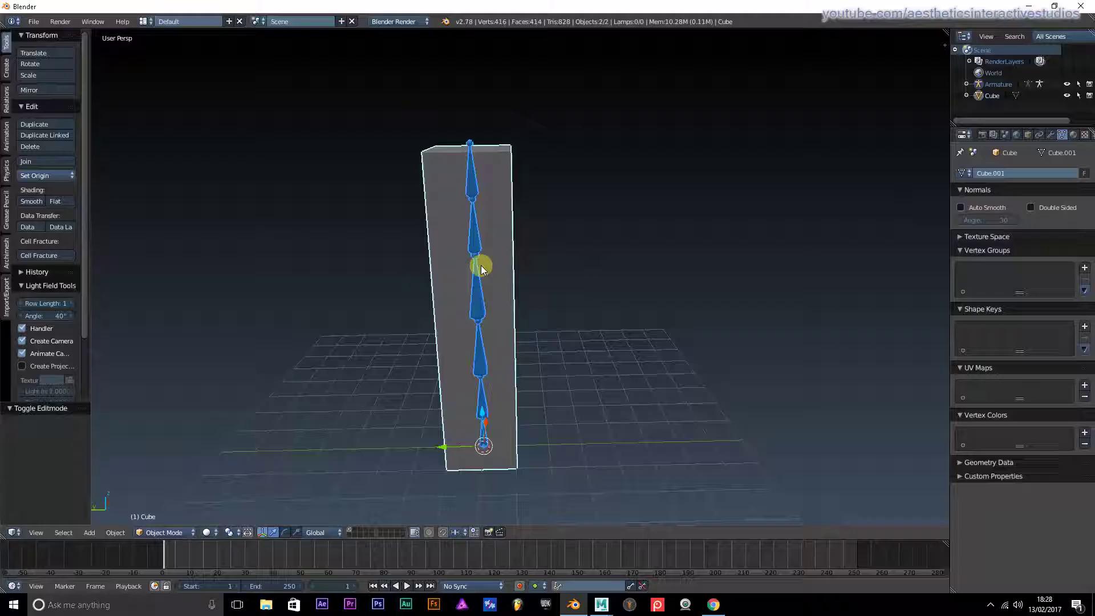
Reselect the cube alone, then add the armature as the active object for parenting.
click(109, 534)
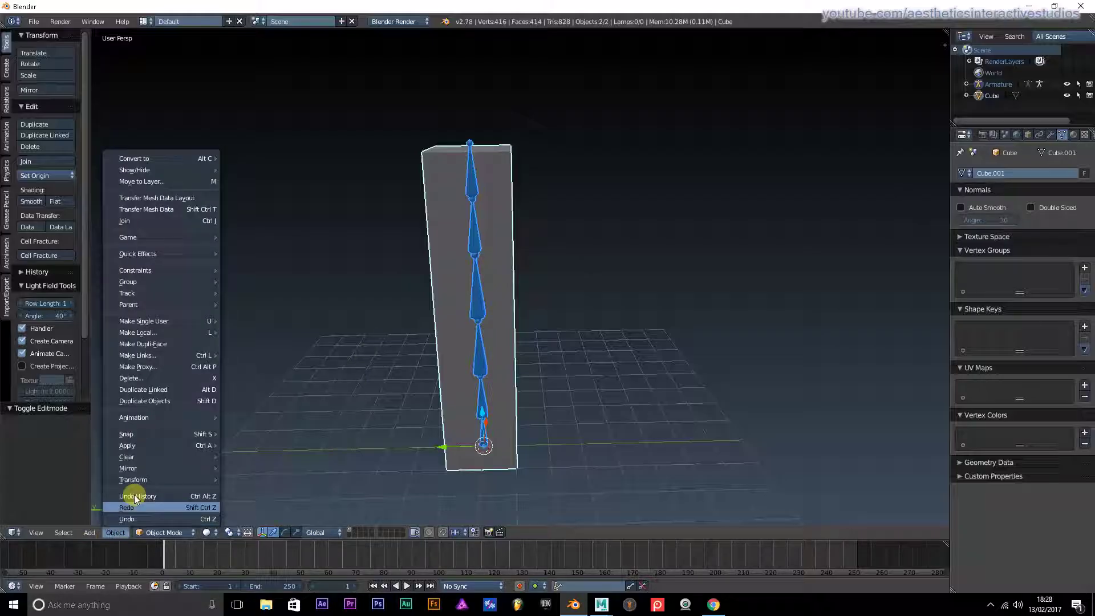
mouse_move(154, 455)
right_click(497, 248)
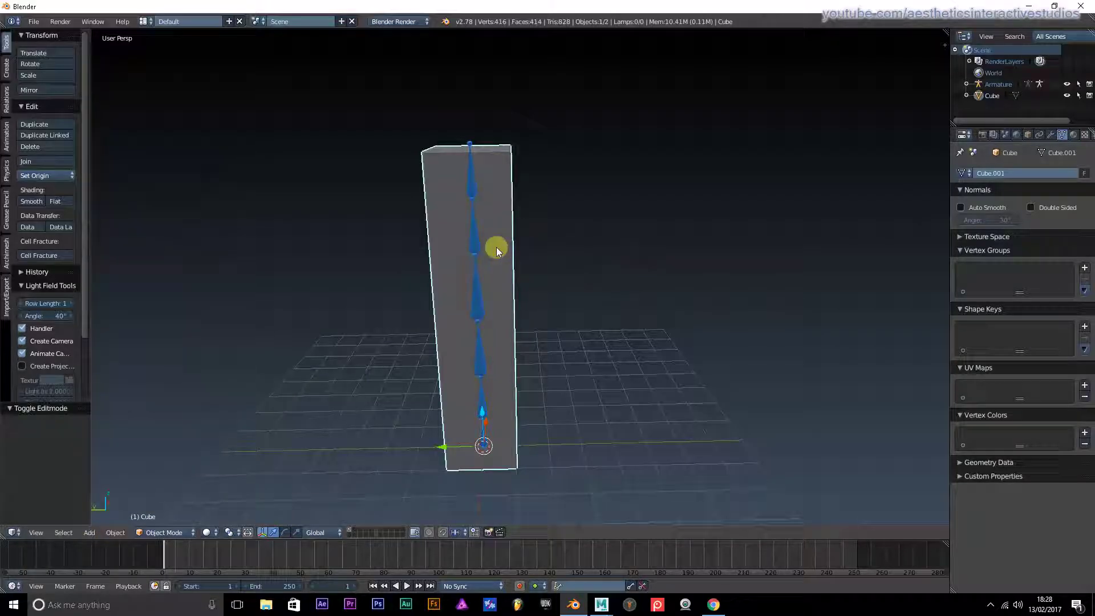
scroll(498, 255, up, 8)
shift+right_click(559, 287)
scroll(558, 286, down, 8)
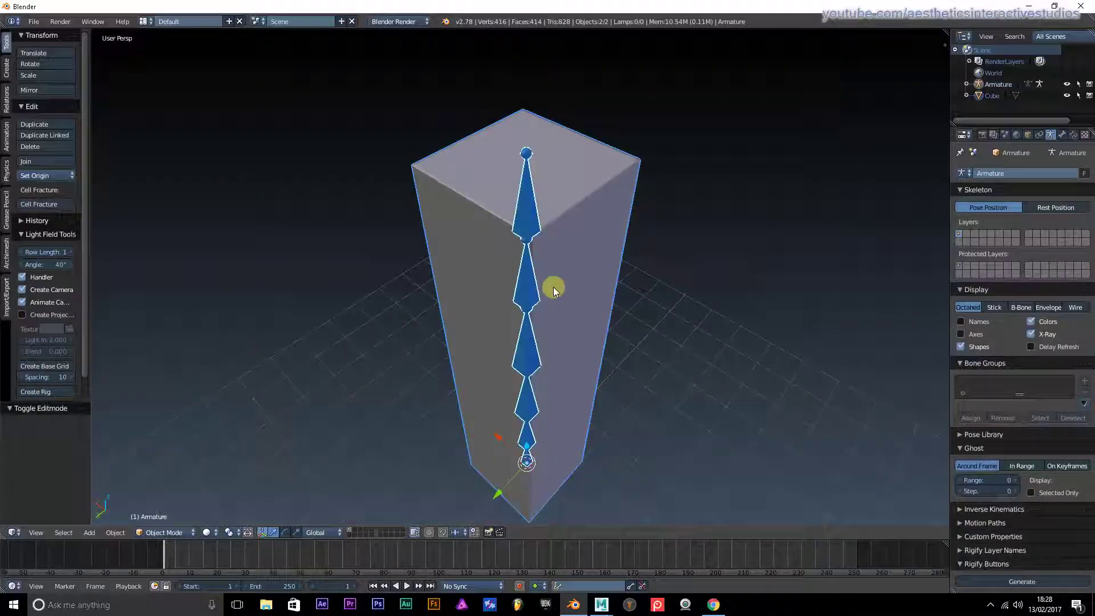
middle_drag(557, 286, 518, 105)
scroll(600, 159, down, 3)
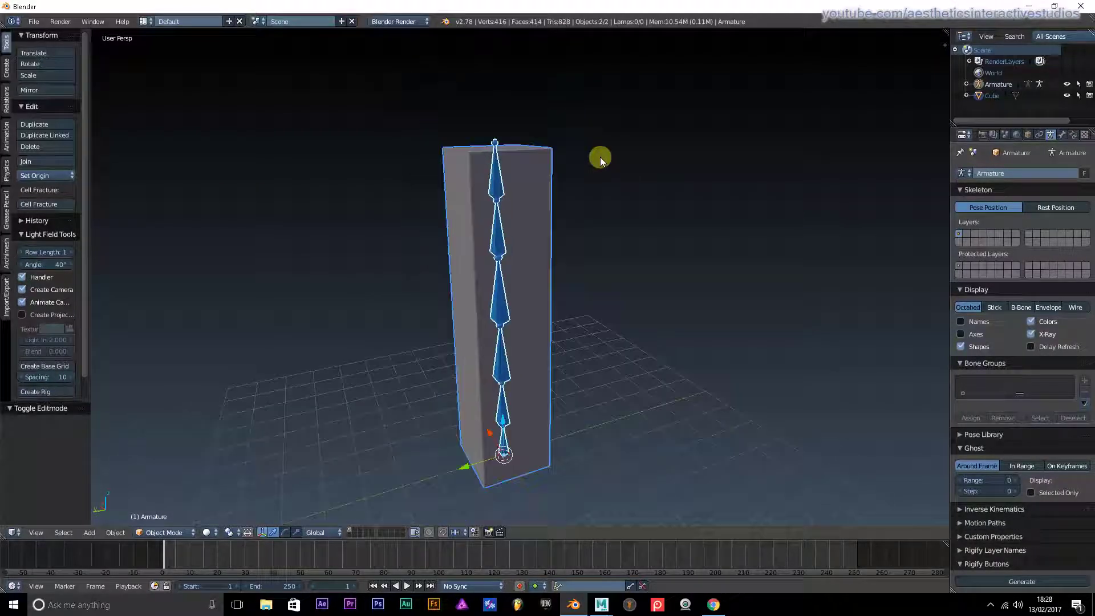
key(ctrl+p)
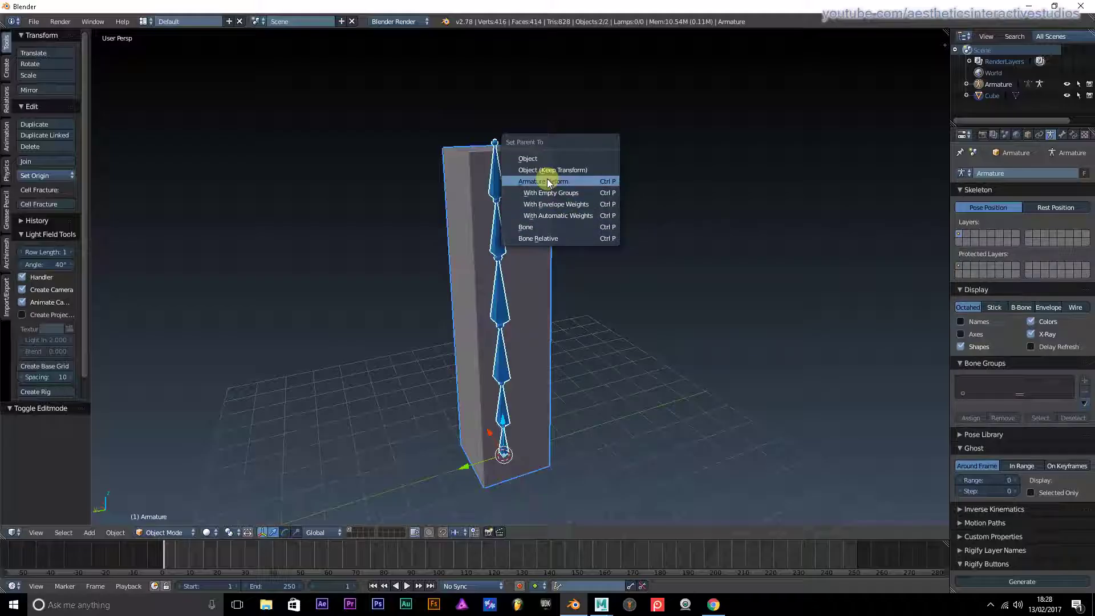
Parent the cube to the armature With Automatic Weights and switch to Pose Mode.
click(558, 216)
middle_drag(531, 225, 452, 262)
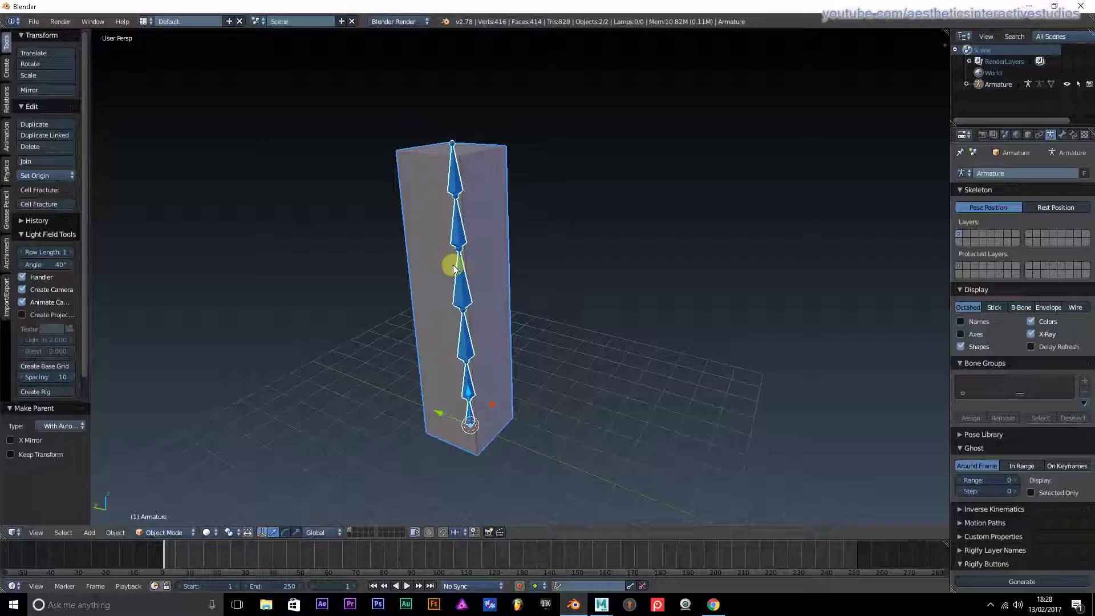
click(164, 532)
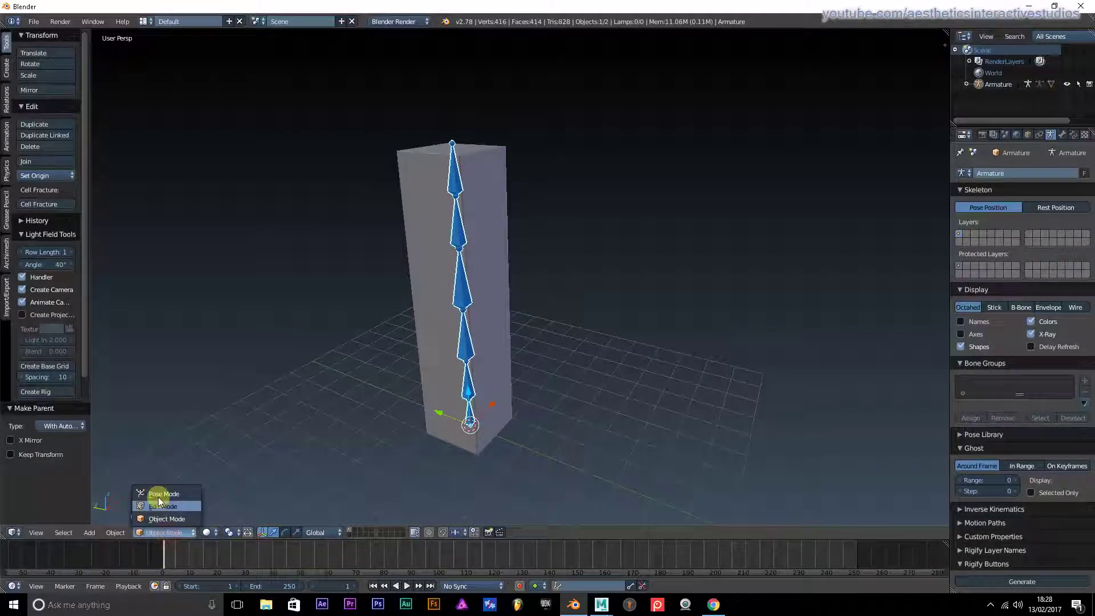
click(159, 491)
Rotate and move Bone.002 to test the mesh bending, then undo it.
middle_drag(248, 441, 450, 368)
right_click(476, 358)
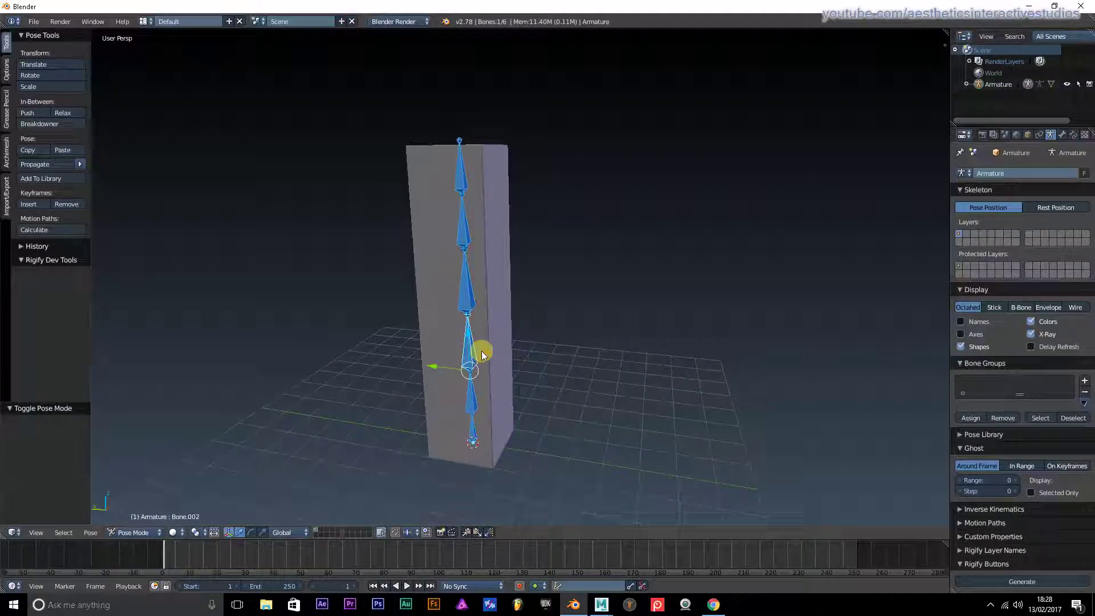
key(r)
key(x)
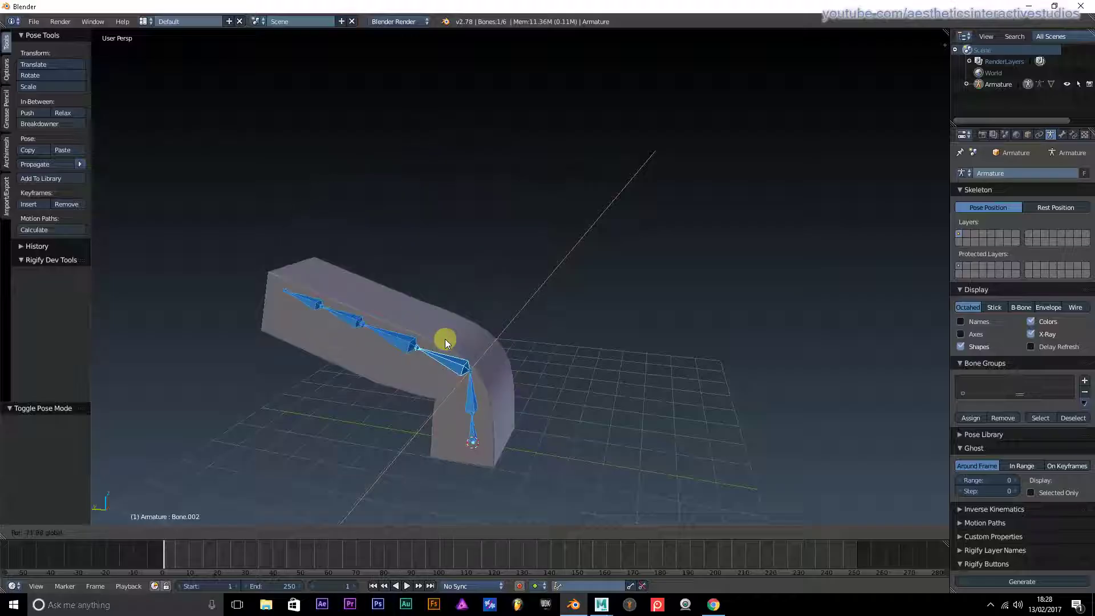
key(g)
click(536, 323)
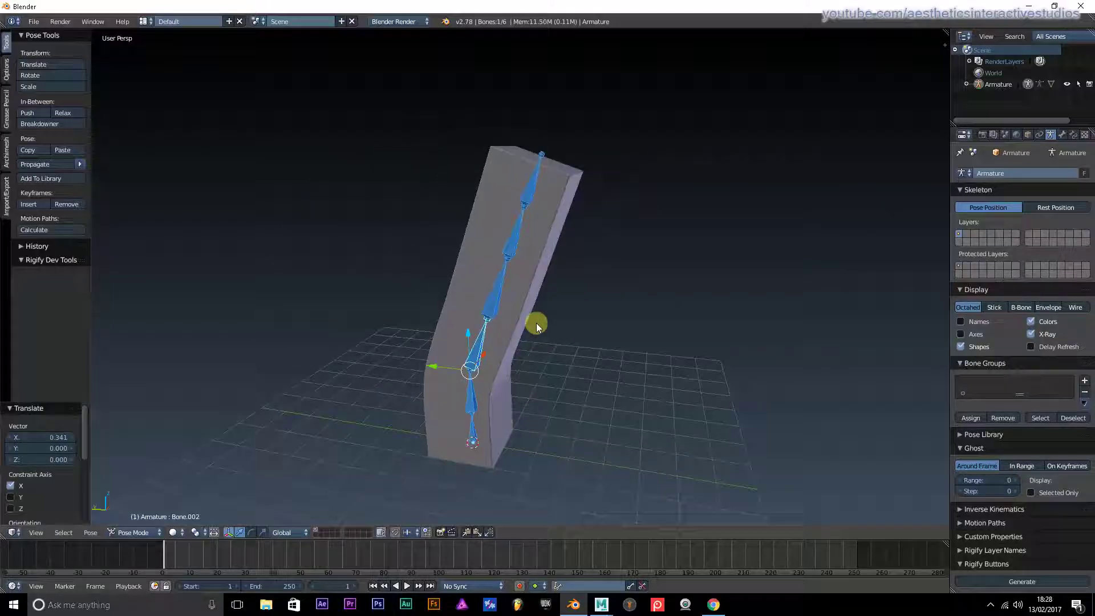
key(ctrl+z)
Rotate Bone.003 around X to bend the pillar, then cancel the rotation.
right_click(459, 285)
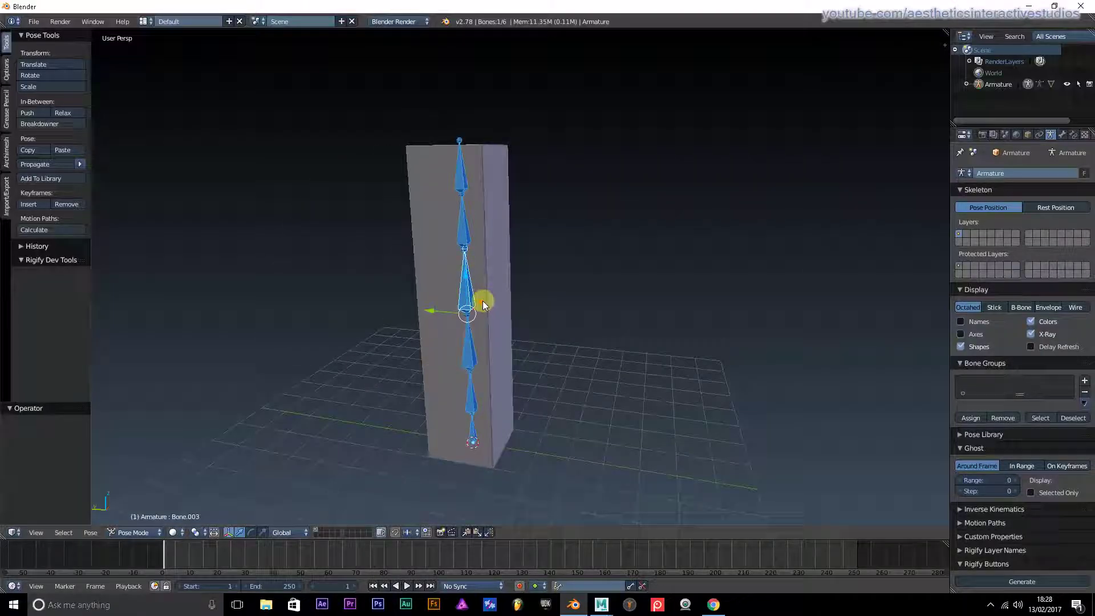
key(r)
key(x)
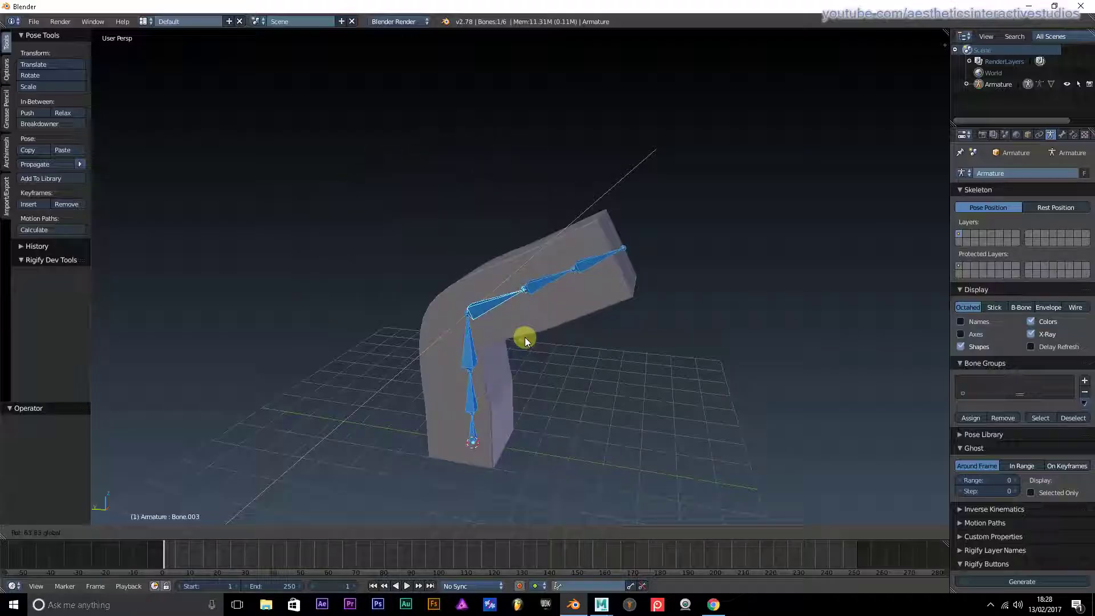
right_click(503, 288)
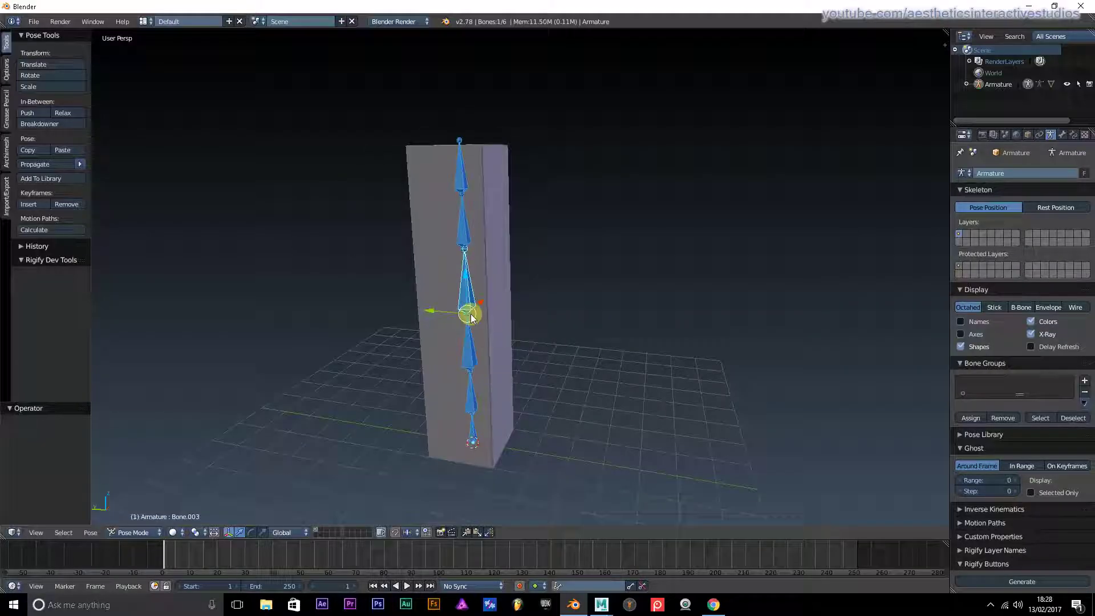
Cancel a vertical move of the bone chain, then rotate Bone.002 to bend the upper mesh.
key(s)
key(z)
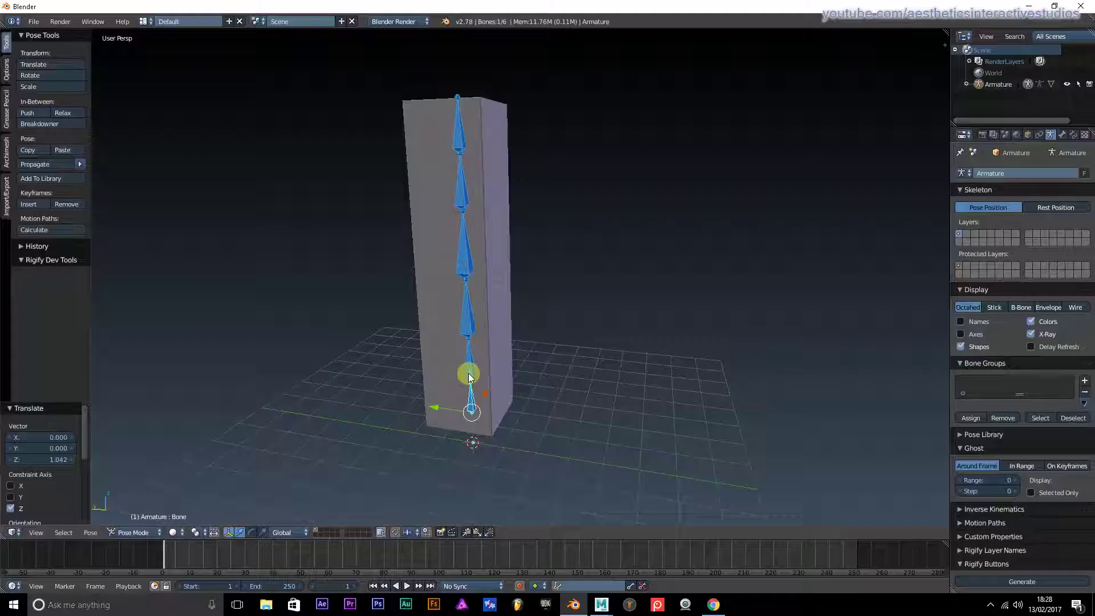
right_click(454, 458)
middle_drag(454, 459, 479, 286)
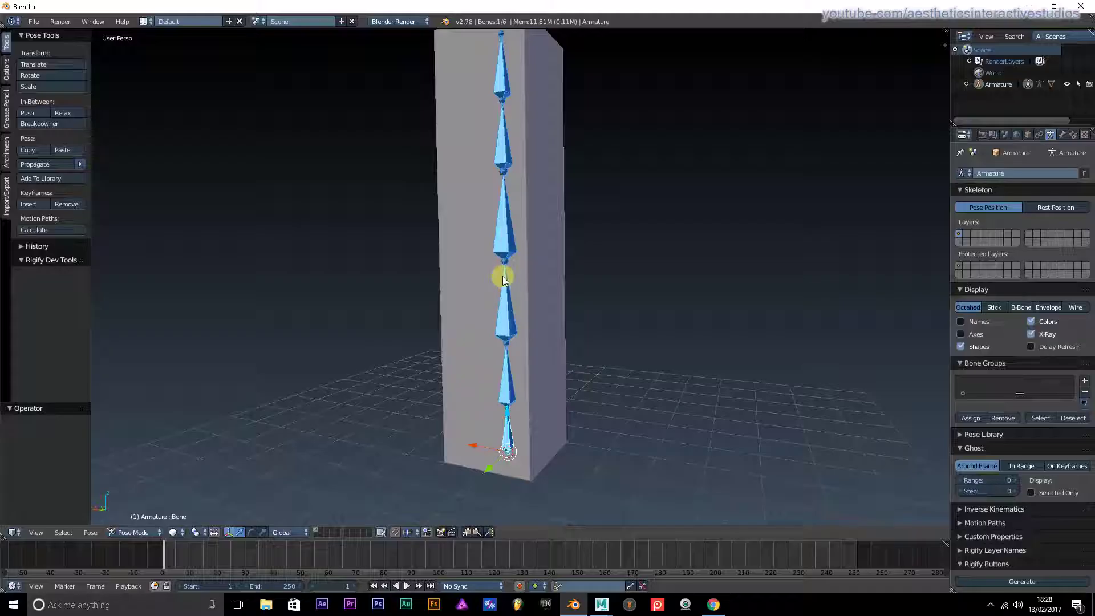
right_click(509, 294)
key(r)
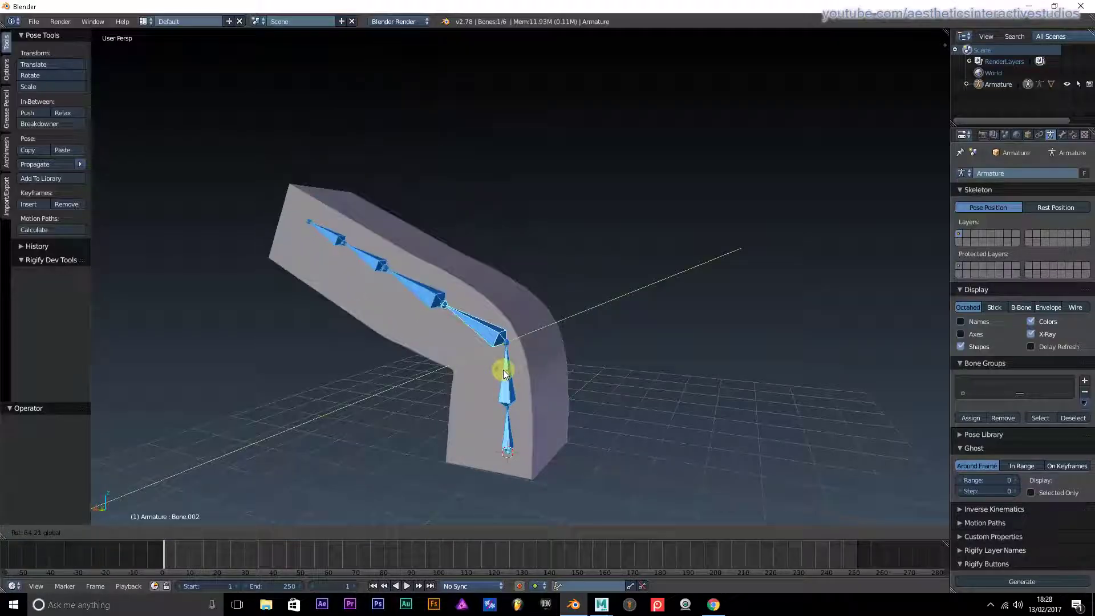
click(425, 318)
Rotate Bone.003, Bone.004 and Bone.005 in turn to curve the bar into an S.
right_click(423, 314)
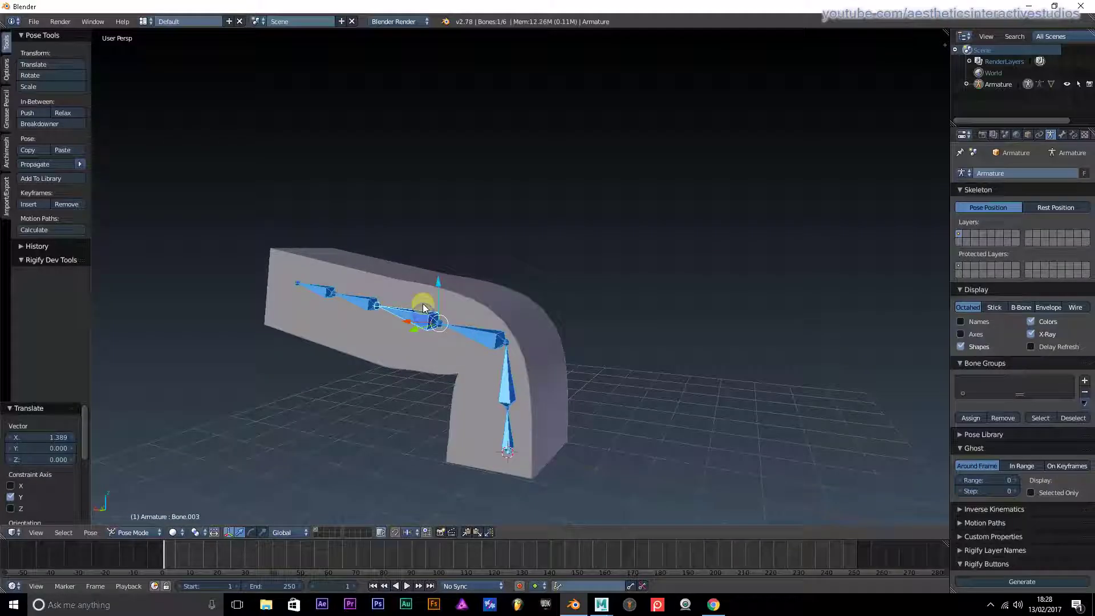
key(r)
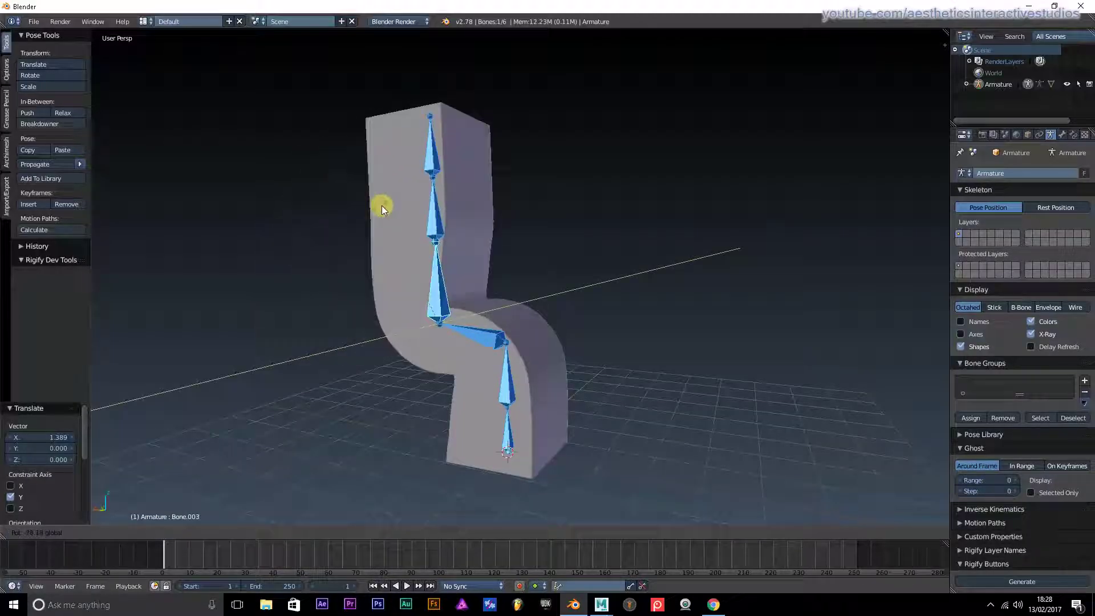
click(443, 189)
right_click(473, 217)
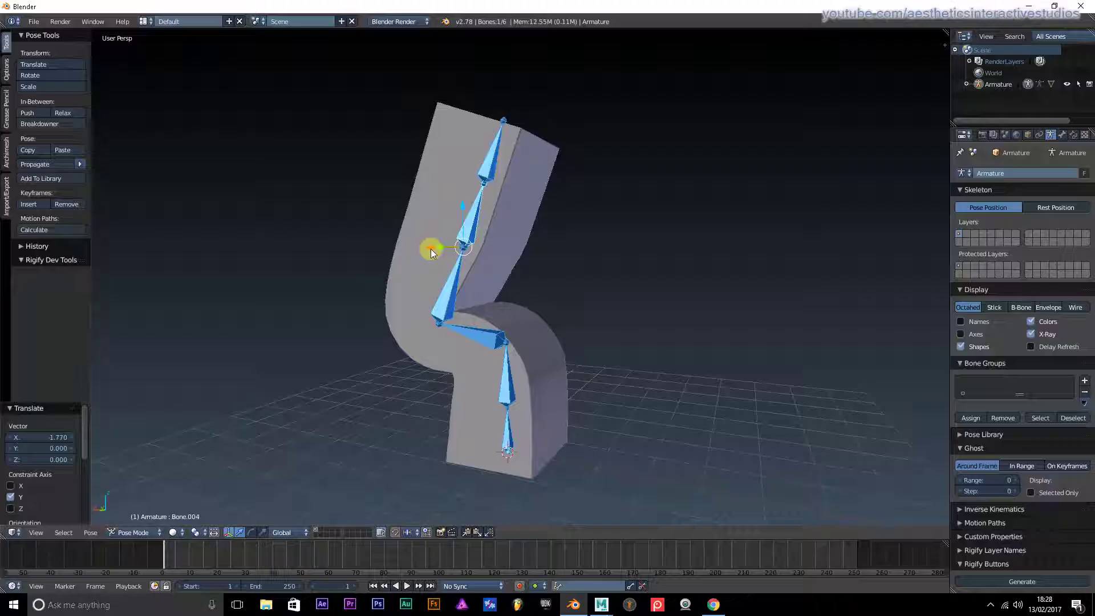
key(r)
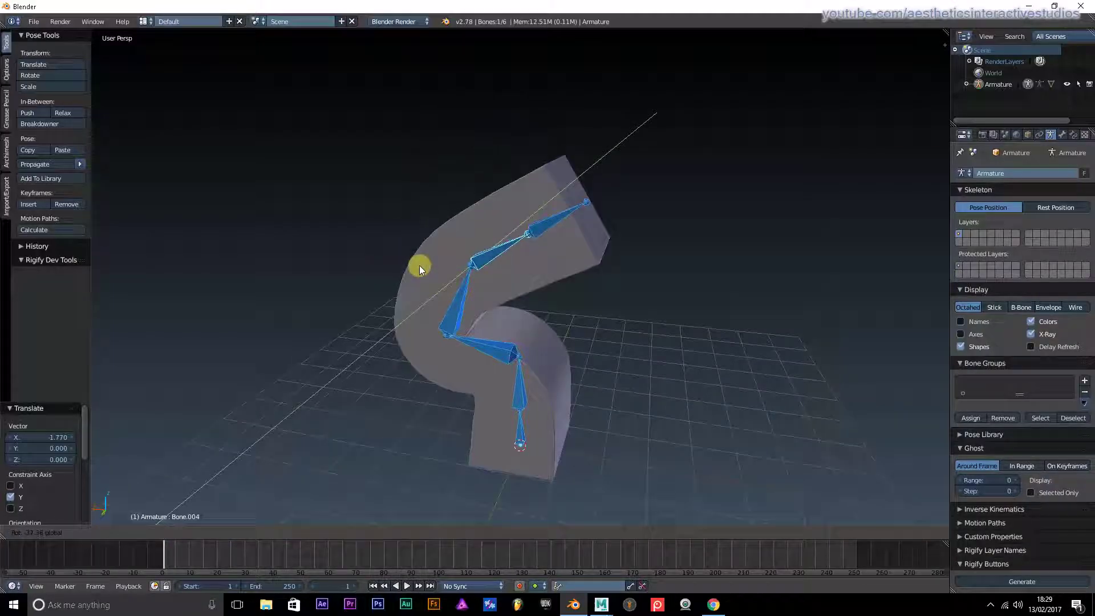
click(536, 217)
right_click(542, 210)
key(r)
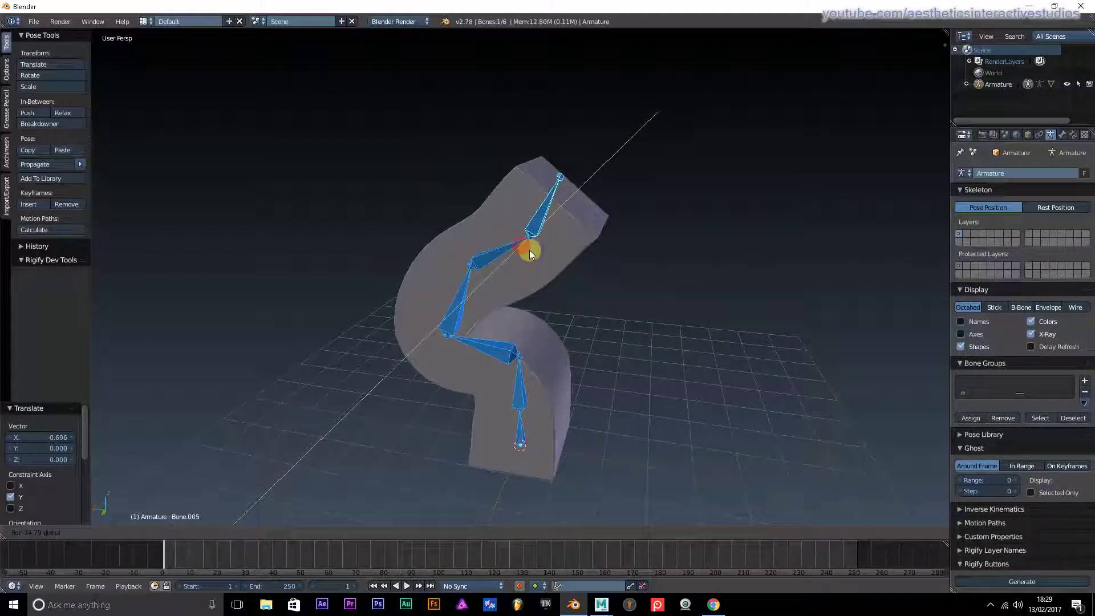
click(532, 251)
Orbit and zoom around the armature to inspect the S-shaped bend from several sides.
middle_drag(532, 251, 642, 228)
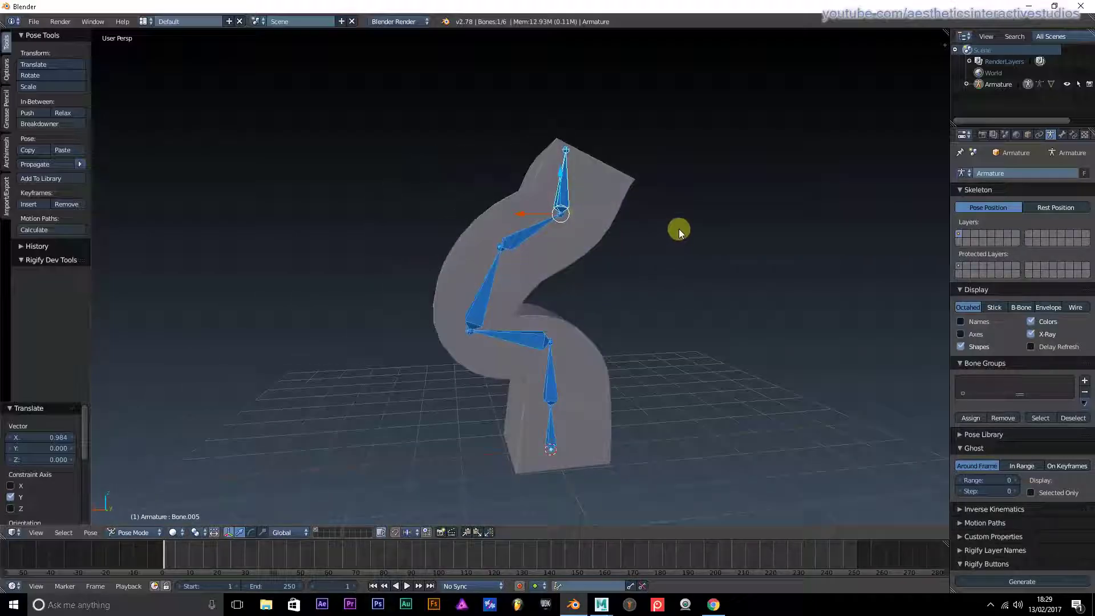
middle_drag(679, 231, 396, 272)
scroll(413, 272, up, 4)
scroll(456, 297, down, 3)
middle_drag(471, 307, 564, 323)
scroll(498, 300, up, 4)
scroll(484, 314, down, 4)
scroll(501, 267, up, 4)
scroll(542, 306, down, 3)
scroll(584, 297, up, 4)
scroll(542, 293, down, 4)
scroll(516, 325, up, 4)
scroll(262, 353, down, 2)
scroll(550, 323, up, 3)
scroll(564, 323, down, 2)
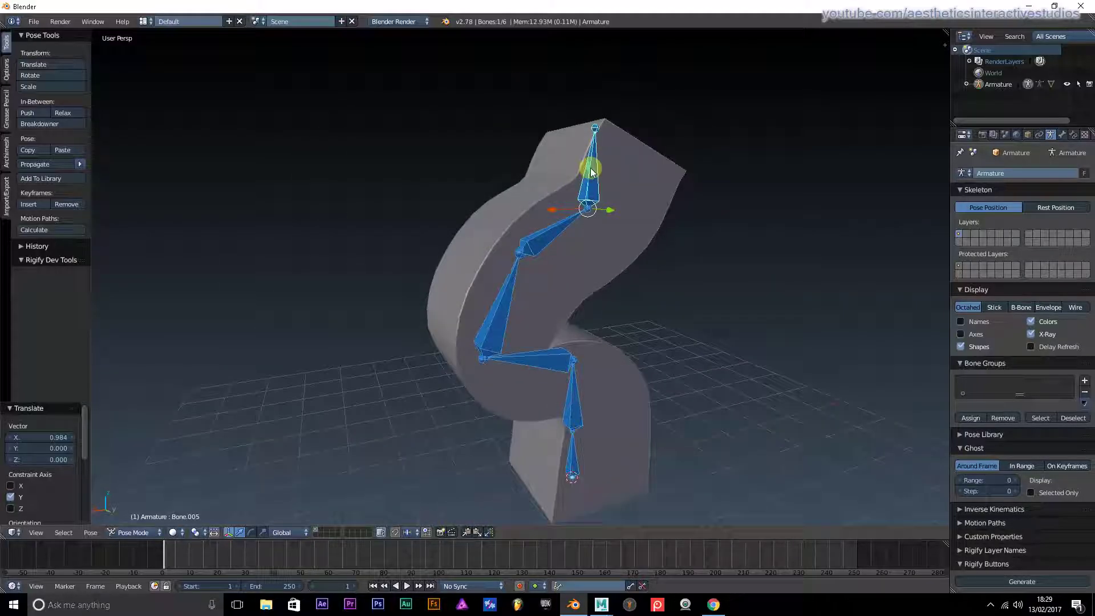
middle_drag(621, 466, 556, 337)
scroll(516, 344, down, 5)
scroll(557, 337, up, 5)
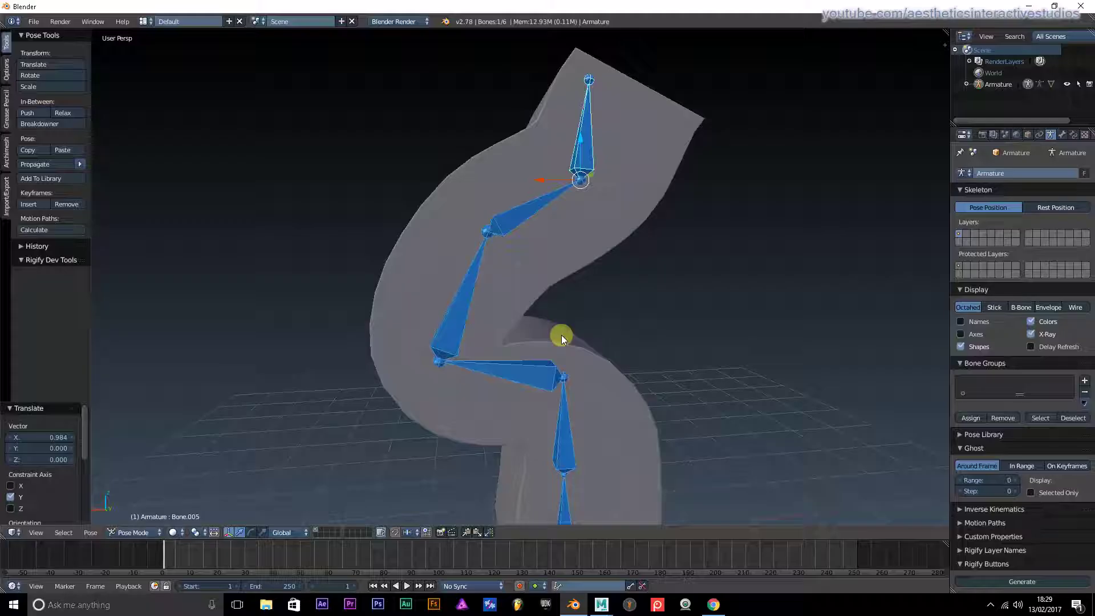
middle_drag(649, 299, 466, 279)
scroll(391, 327, down, 3)
scroll(445, 284, up, 5)
scroll(445, 284, down, 4)
scroll(465, 279, up, 4)
In Maya, create a polygon cube and scale it upward into a tall bar.
mouse_move(601, 604)
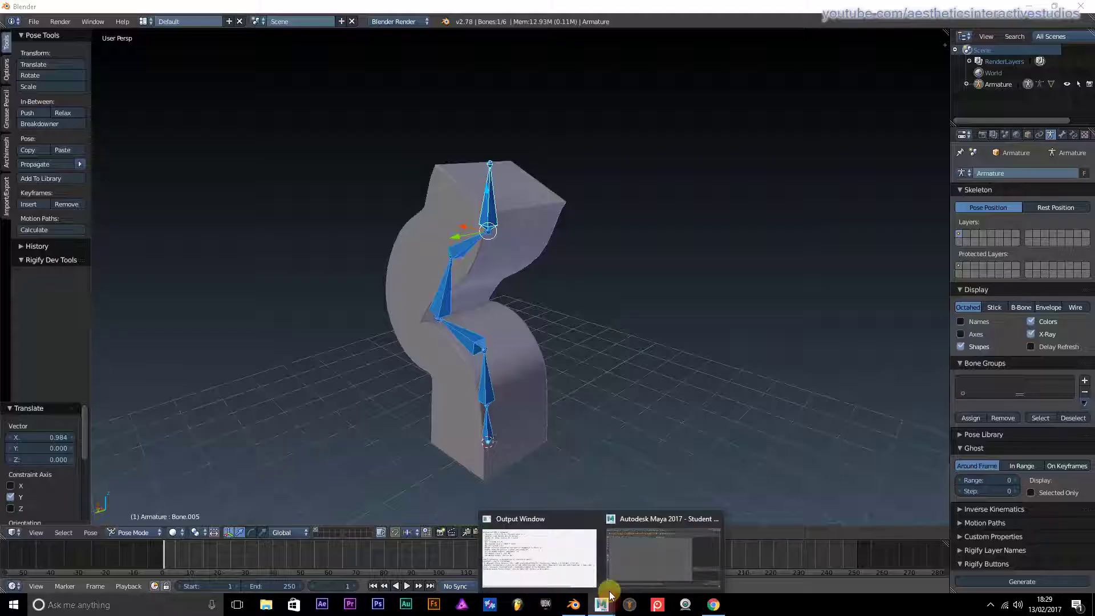
click(637, 558)
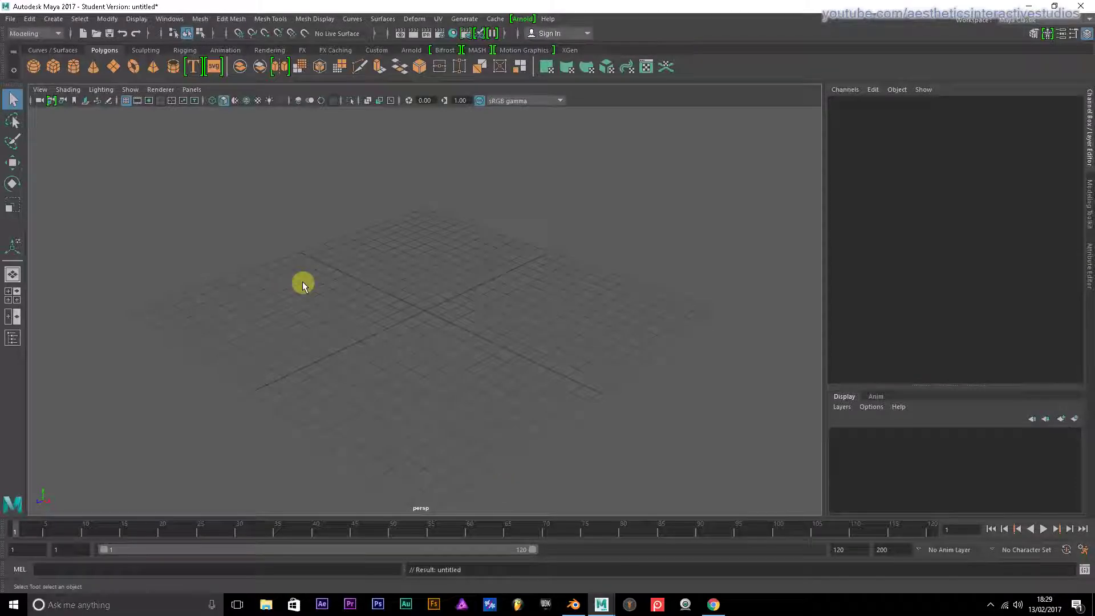
click(56, 67)
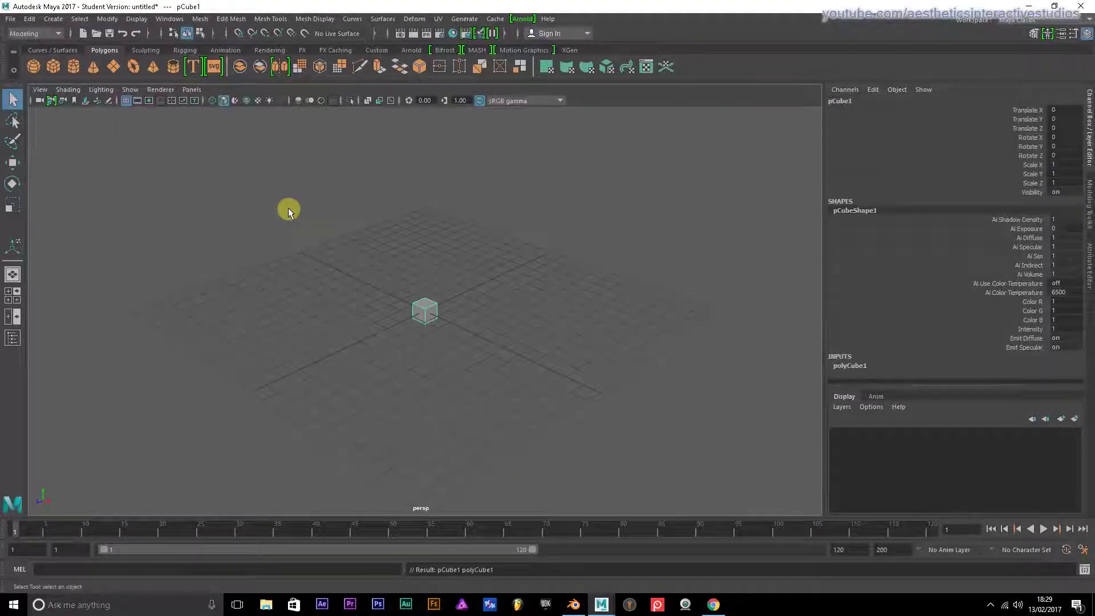
alt+right_drag(288, 207, 349, 276)
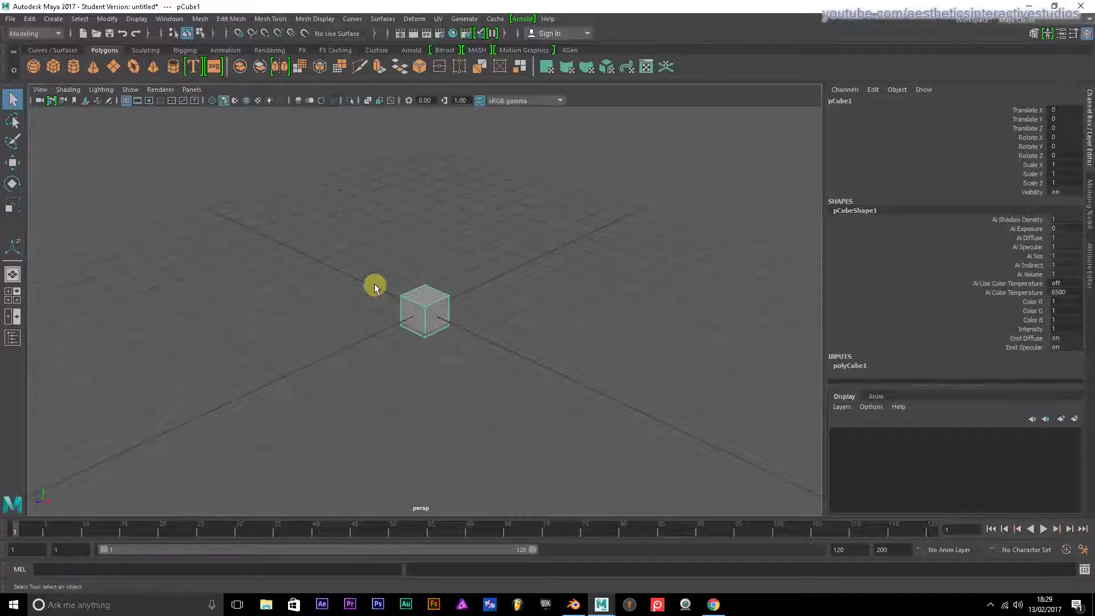
key(r)
drag(424, 262, 391, 63)
scroll(362, 189, down, 1)
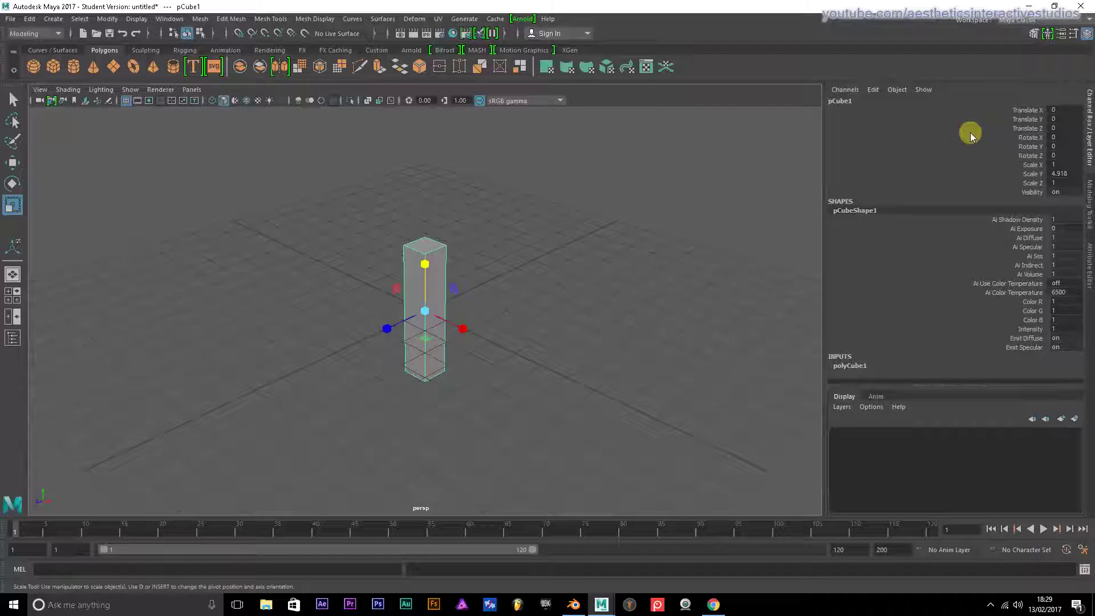
Set polyCube1's subdivisions to width 10, height 30 and depth 10.
click(1087, 259)
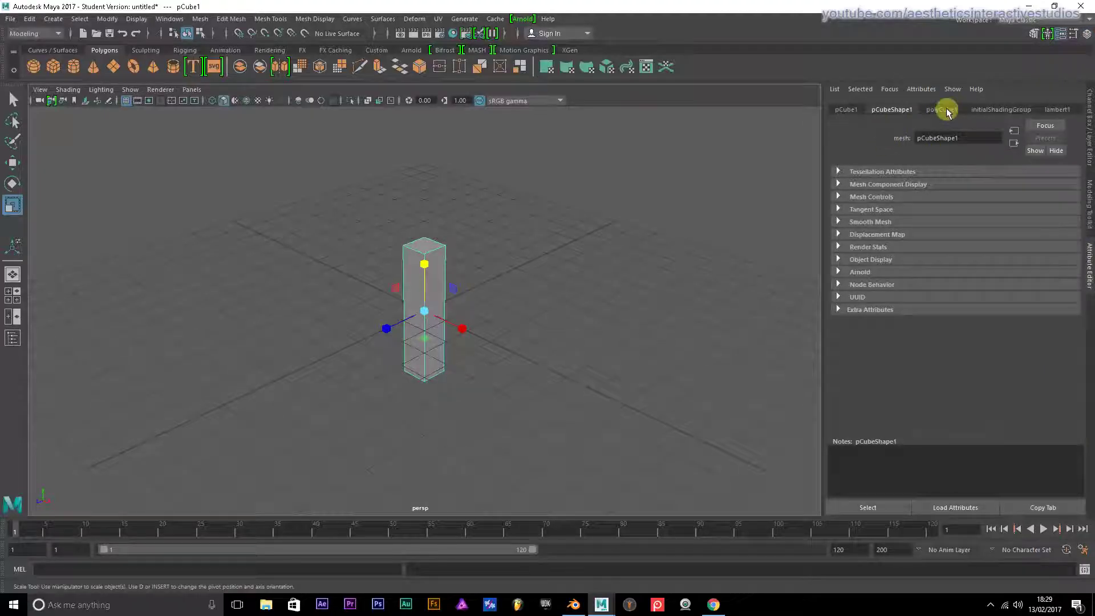
click(944, 110)
drag(959, 227, 982, 230)
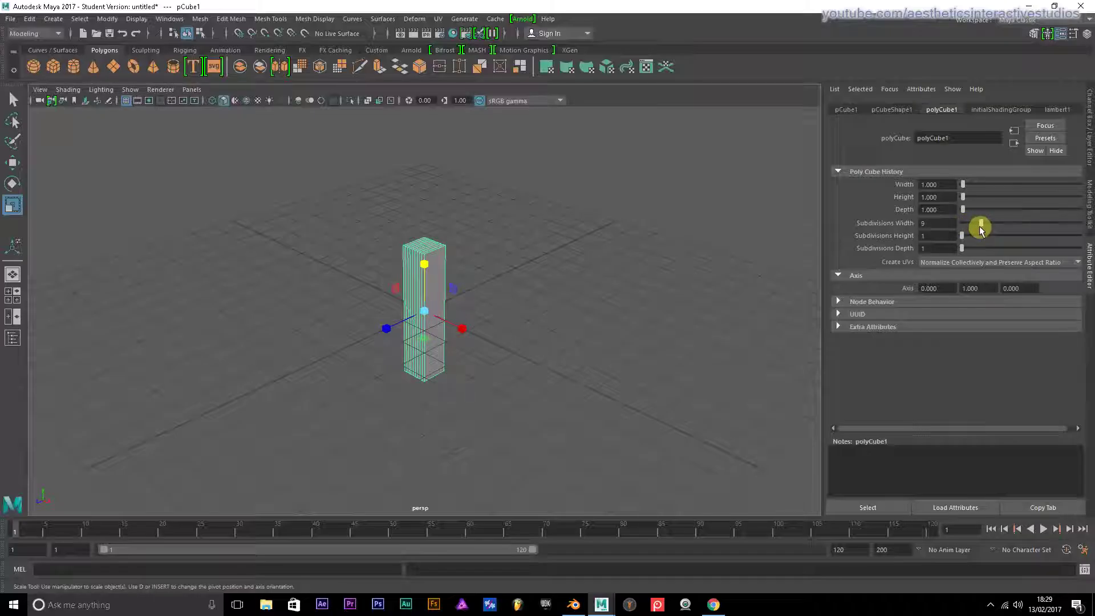
mouse_move(982, 230)
mouse_down()
mouse_move(1037, 238)
mouse_move(993, 240)
mouse_up()
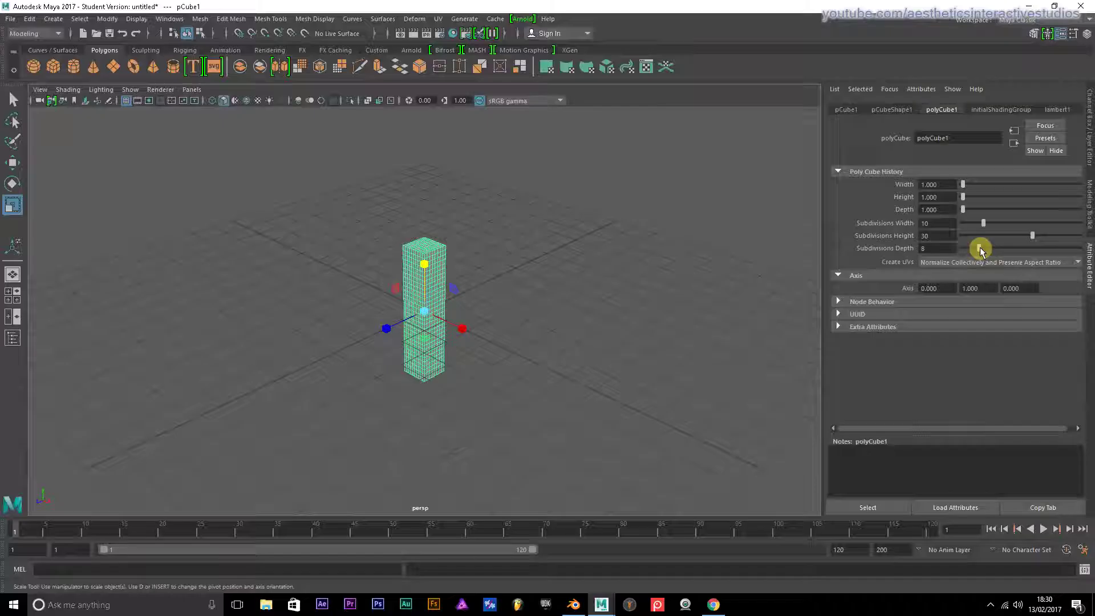
drag(980, 250, 984, 249)
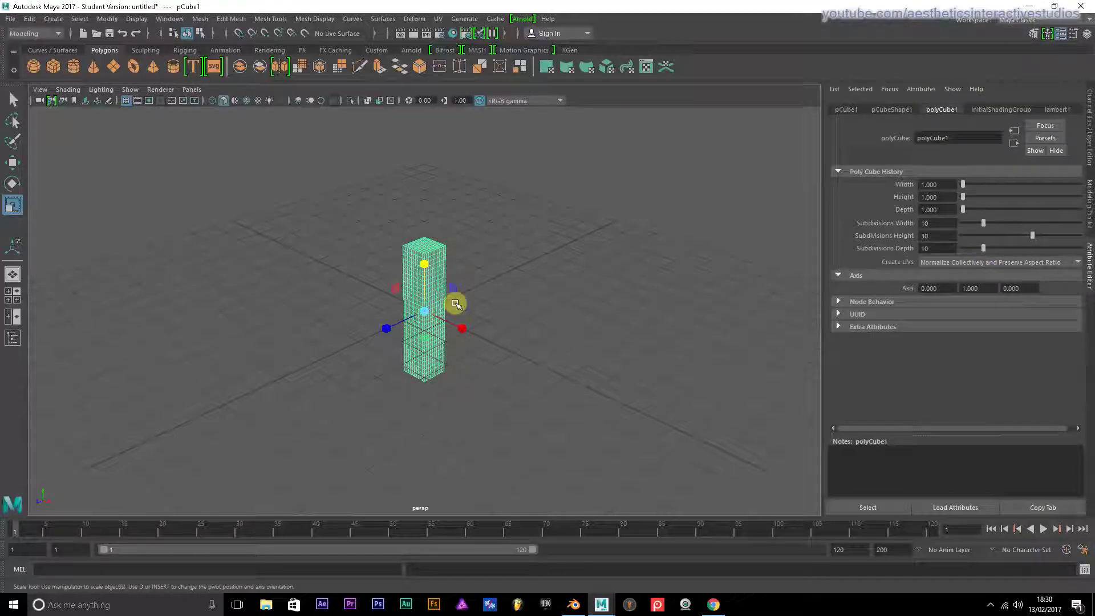
middle_drag(455, 303, 302, 313)
Move the bar up along Y off the origin and fine-tune its height.
key(w)
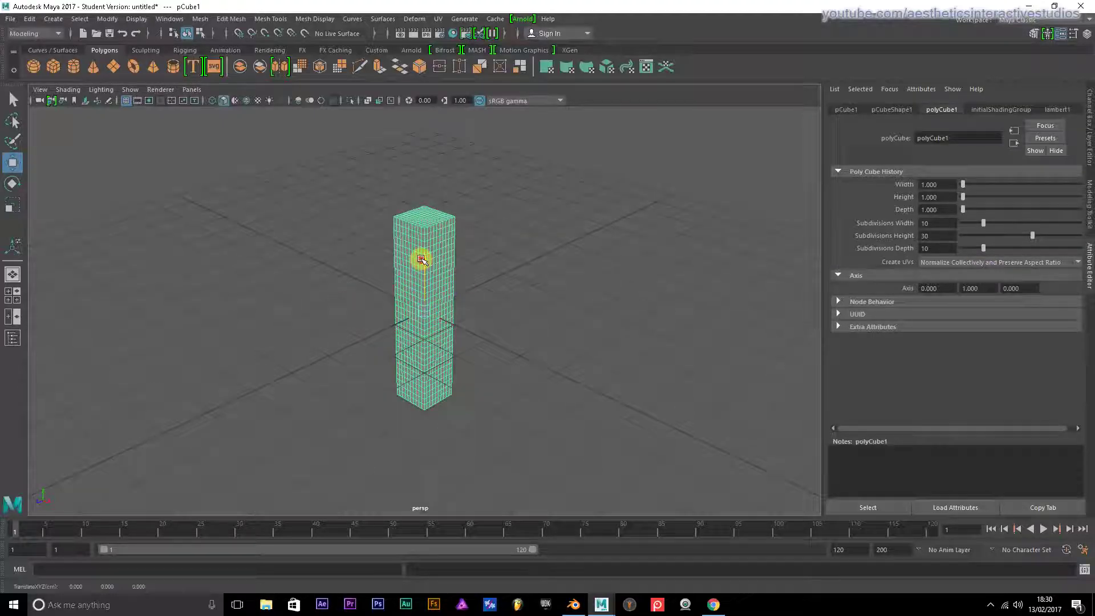
drag(420, 257, 414, 156)
click(315, 261)
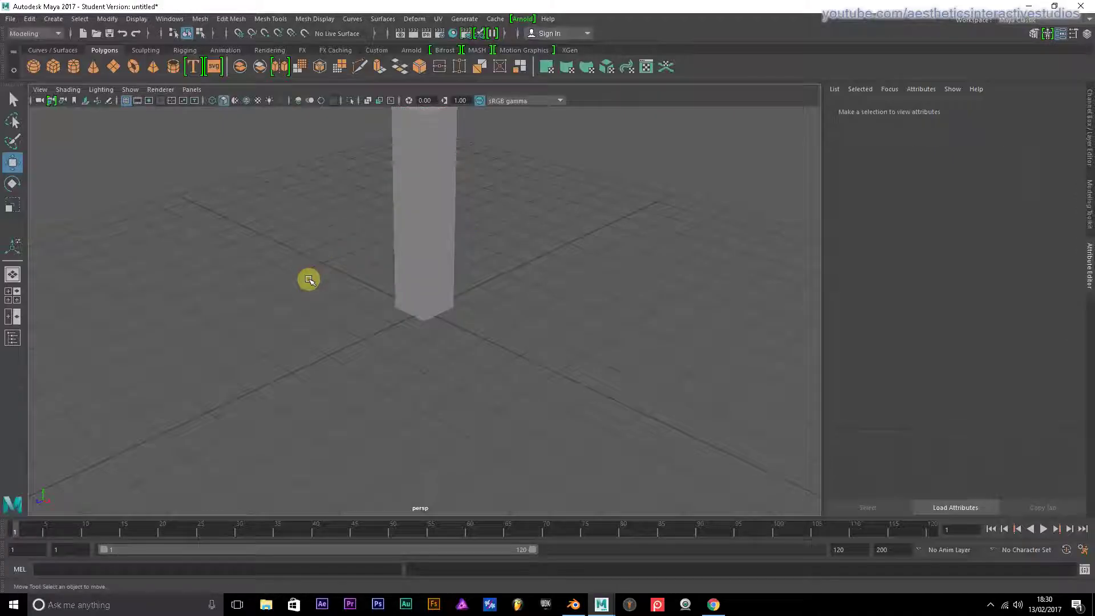
alt+drag(308, 273, 420, 247)
click(422, 245)
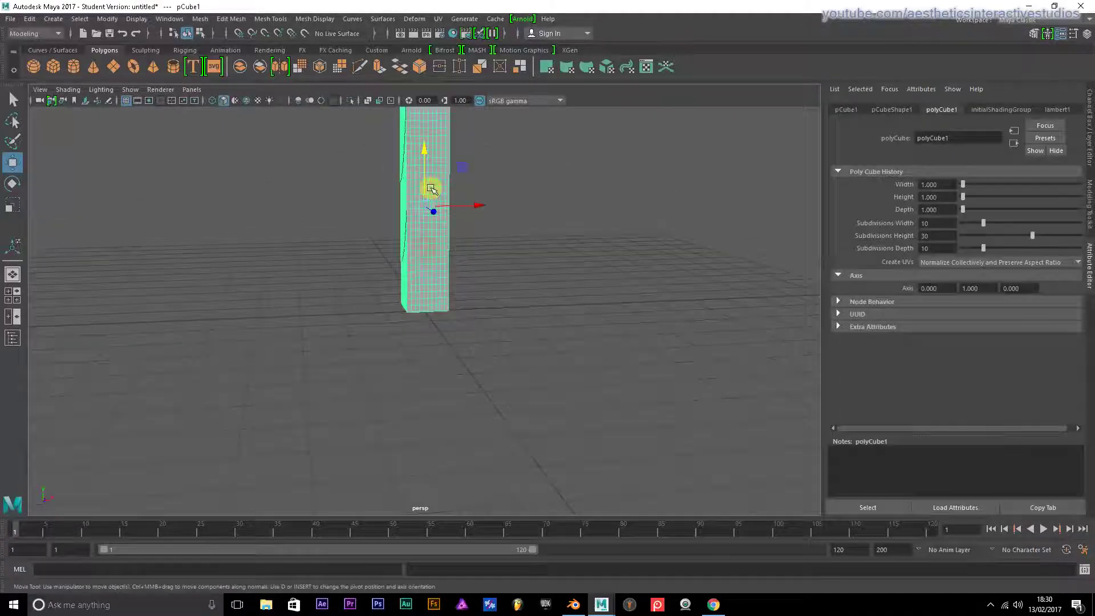
drag(422, 152, 282, 318)
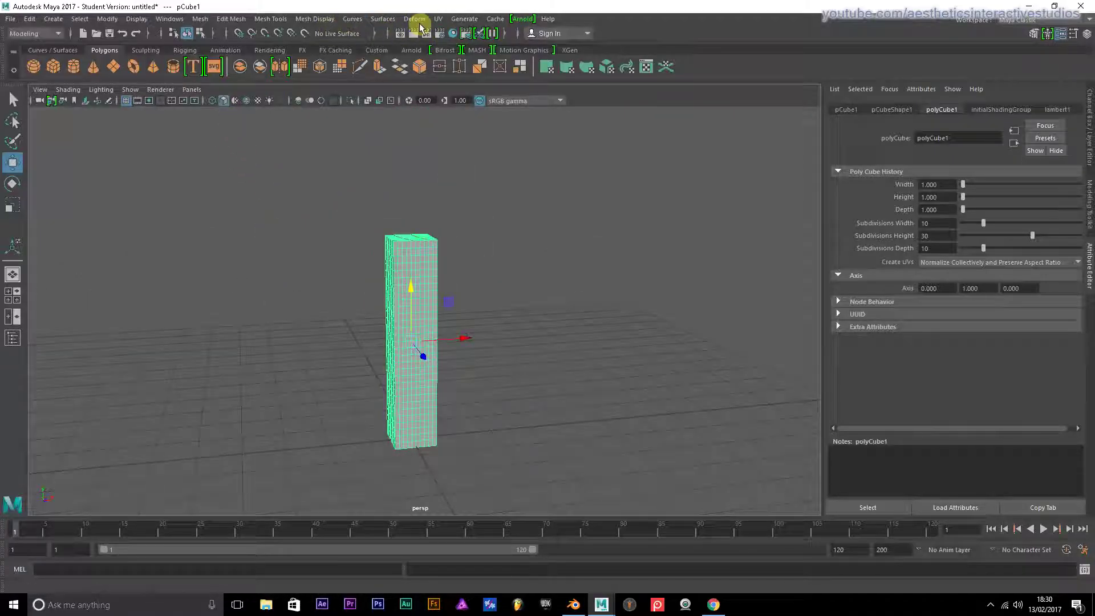
Switch the shelf to the Rigging tab and activate the Create Joints tool.
click(413, 19)
click(408, 17)
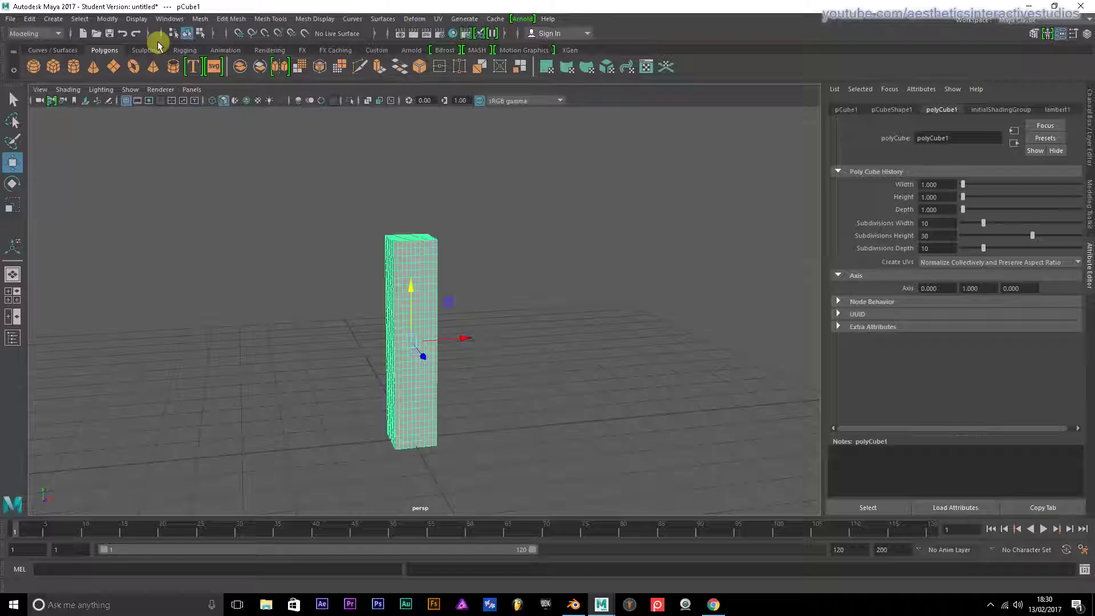
click(185, 50)
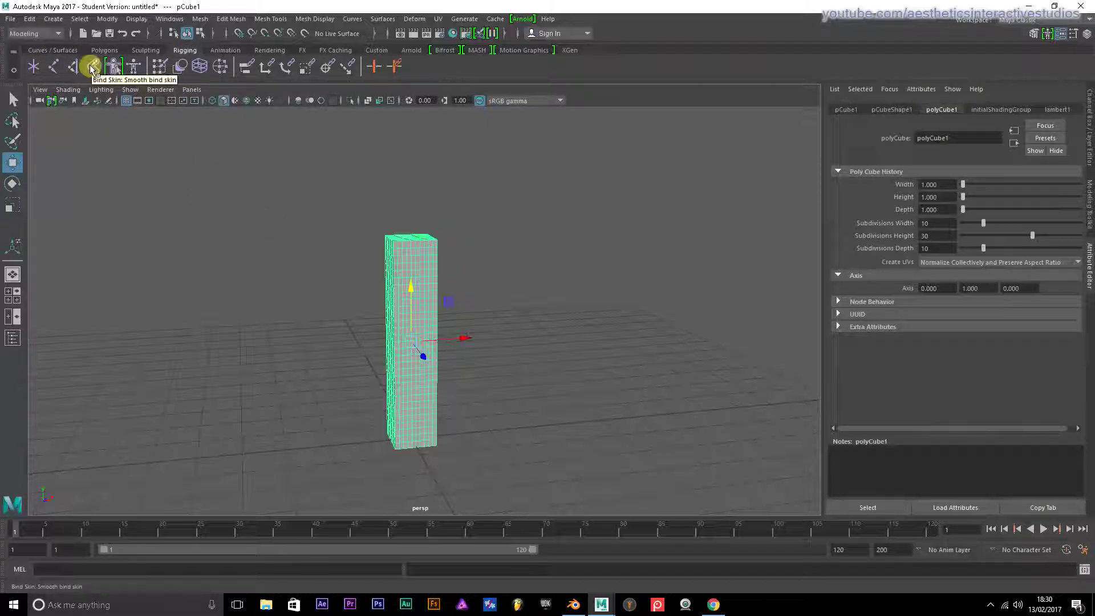
click(272, 263)
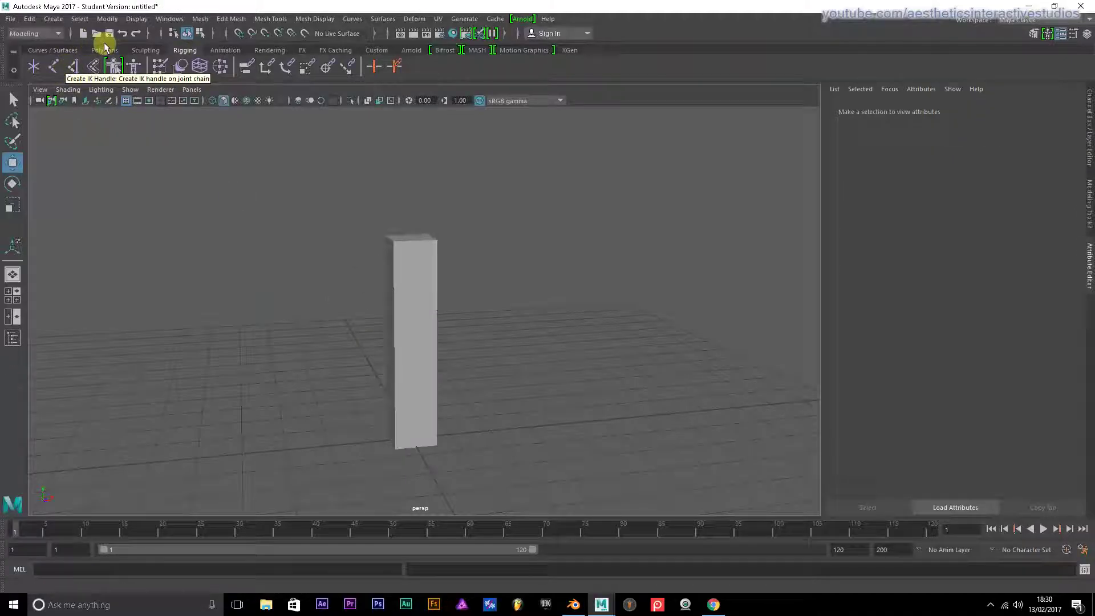
click(225, 50)
click(178, 49)
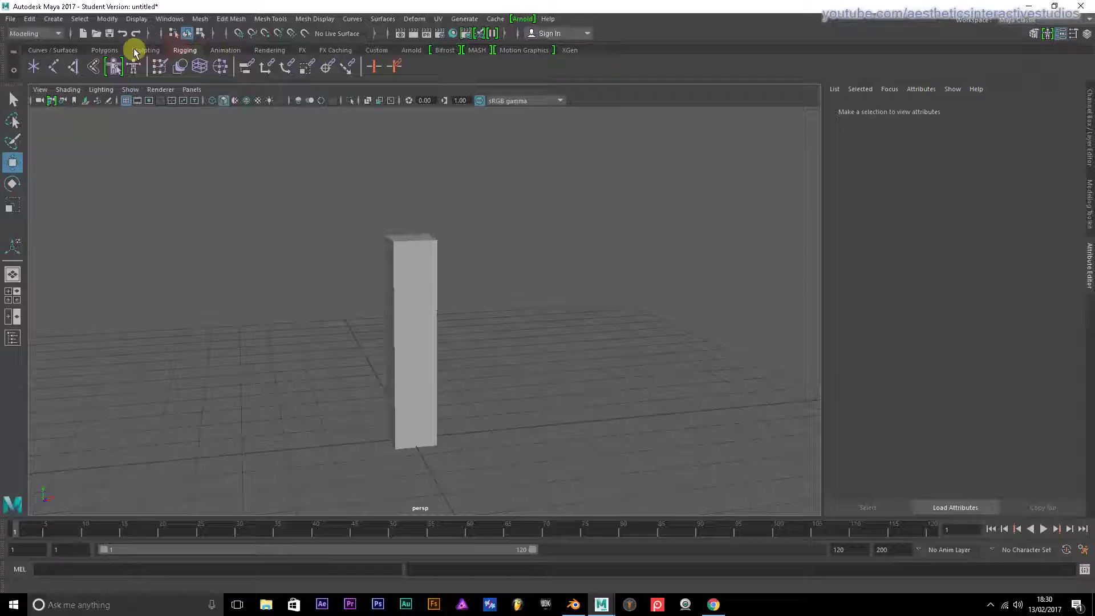
click(50, 67)
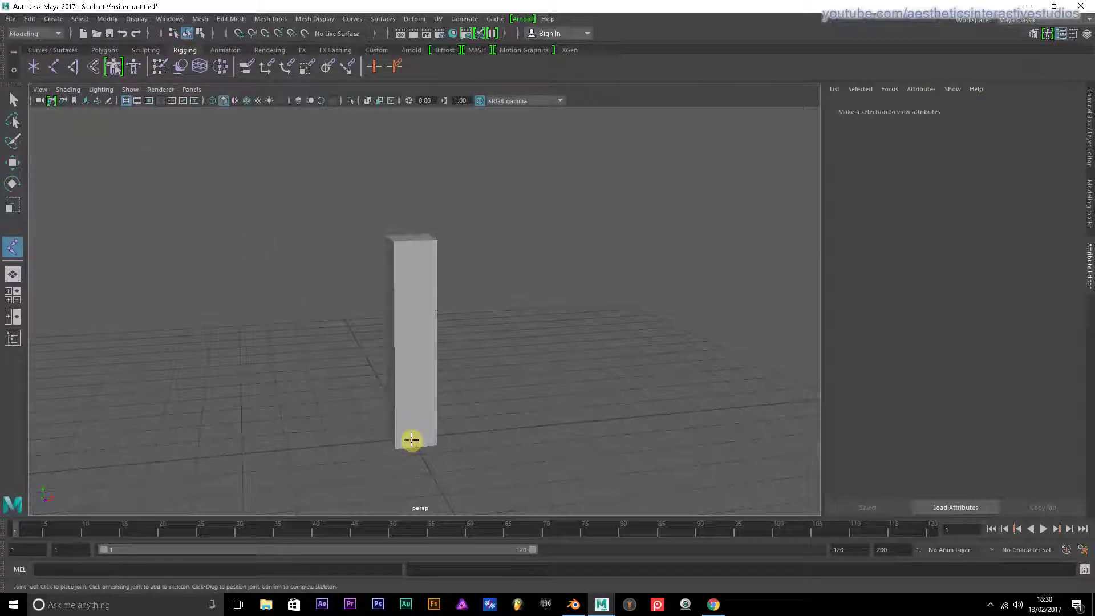
Tumble the view and place joint1 inside the box's base.
alt+drag(315, 402, 430, 384)
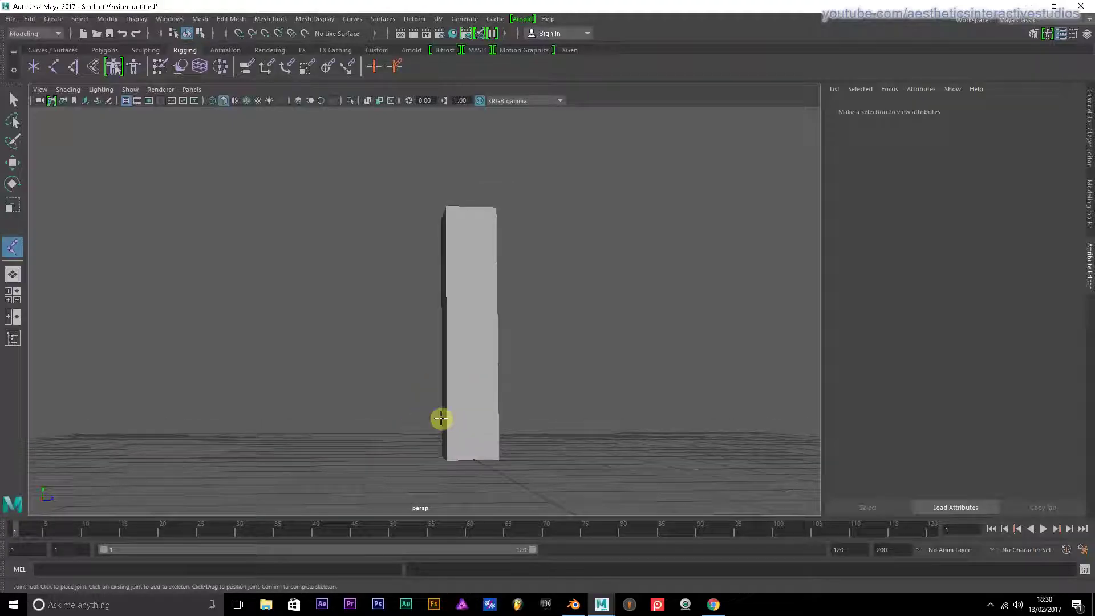
alt+drag(392, 407, 409, 464)
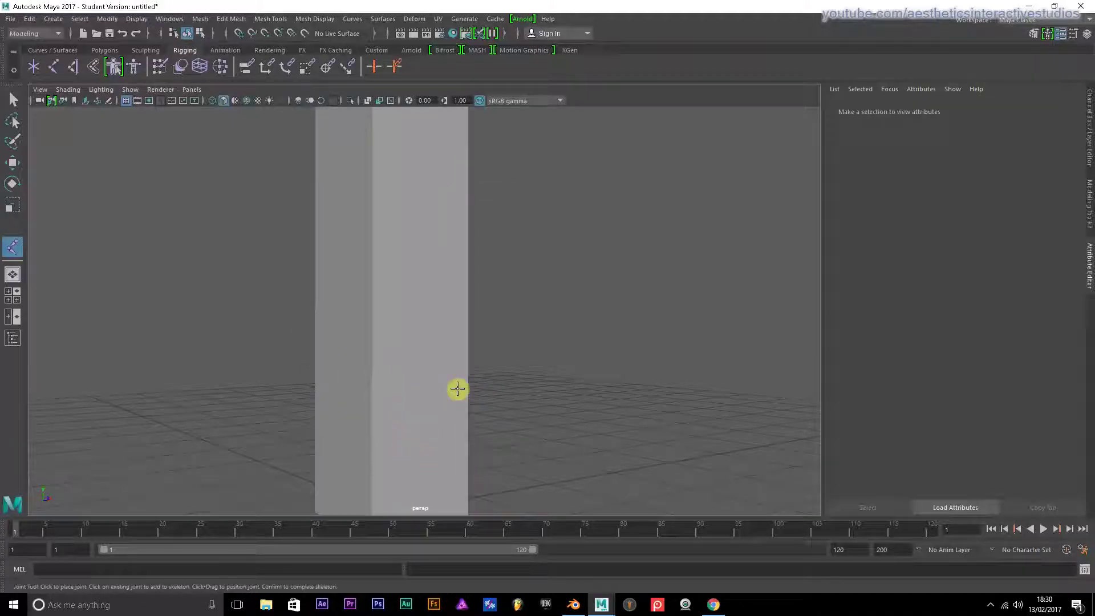
alt+drag(288, 376, 363, 382)
click(363, 382)
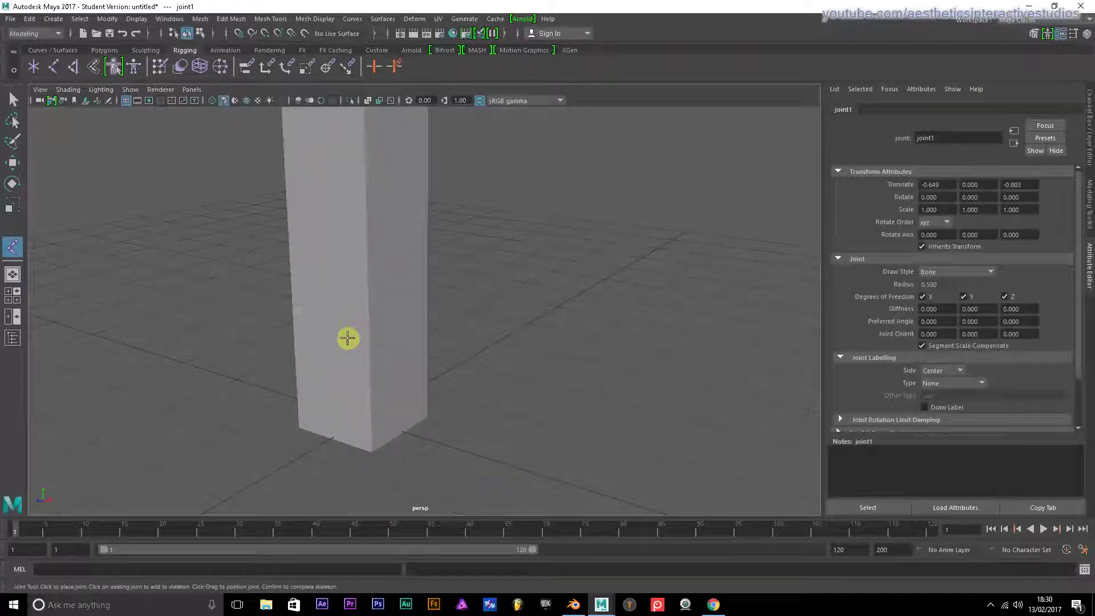
Switch to wireframe and move joint1 to the column base centre at -0.009, 0.171, 0.046.
key(4)
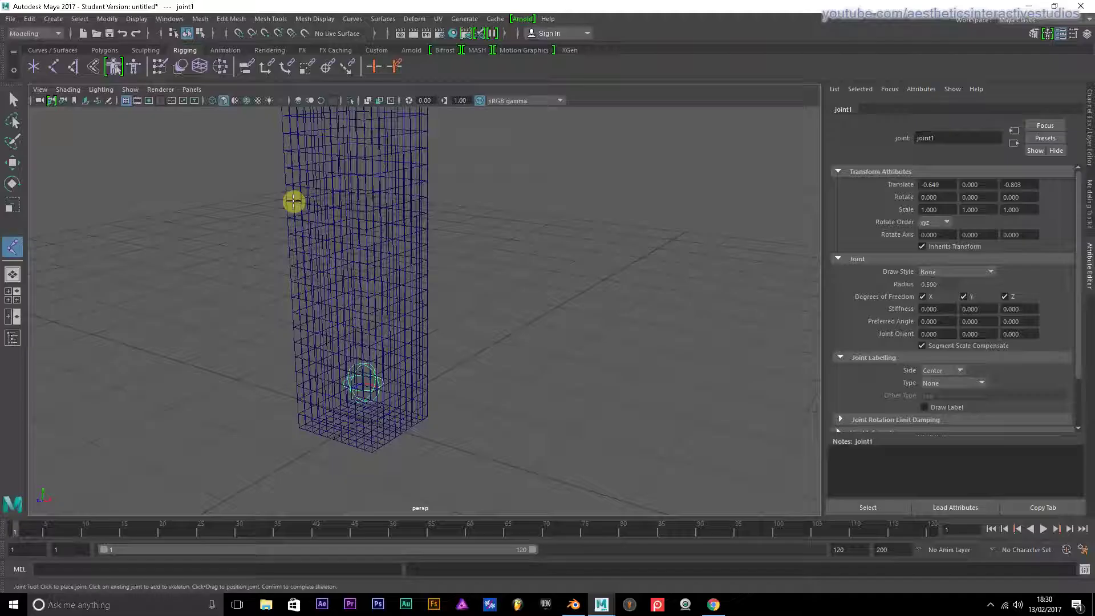
alt+drag(269, 344, 457, 272)
key(w)
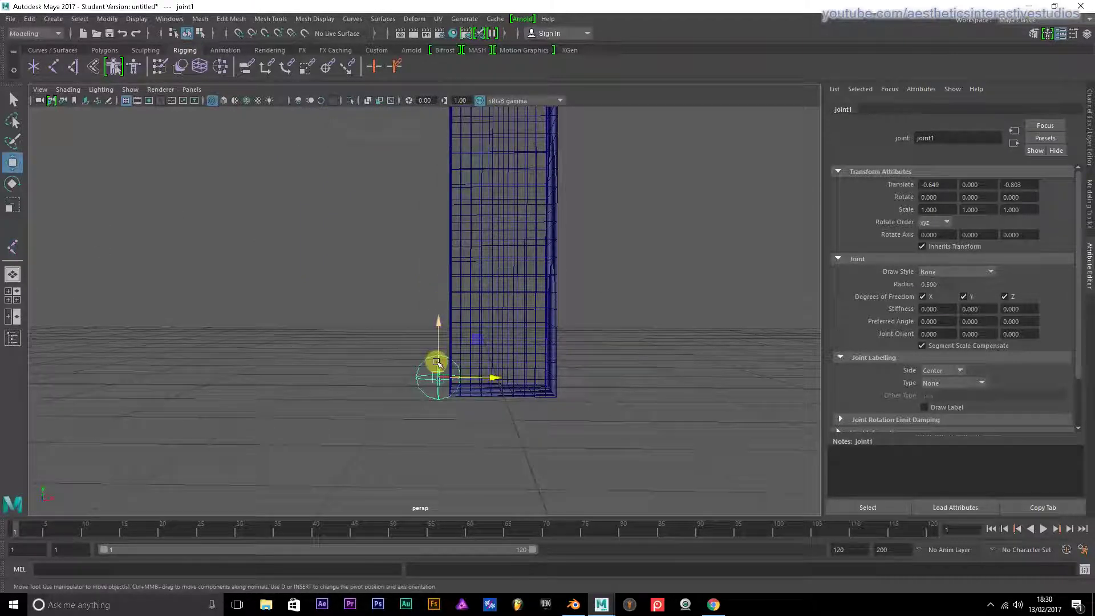
drag(438, 324, 560, 357)
alt+drag(560, 357, 570, 333)
drag(500, 288, 555, 373)
alt+middle_drag(587, 362, 527, 399)
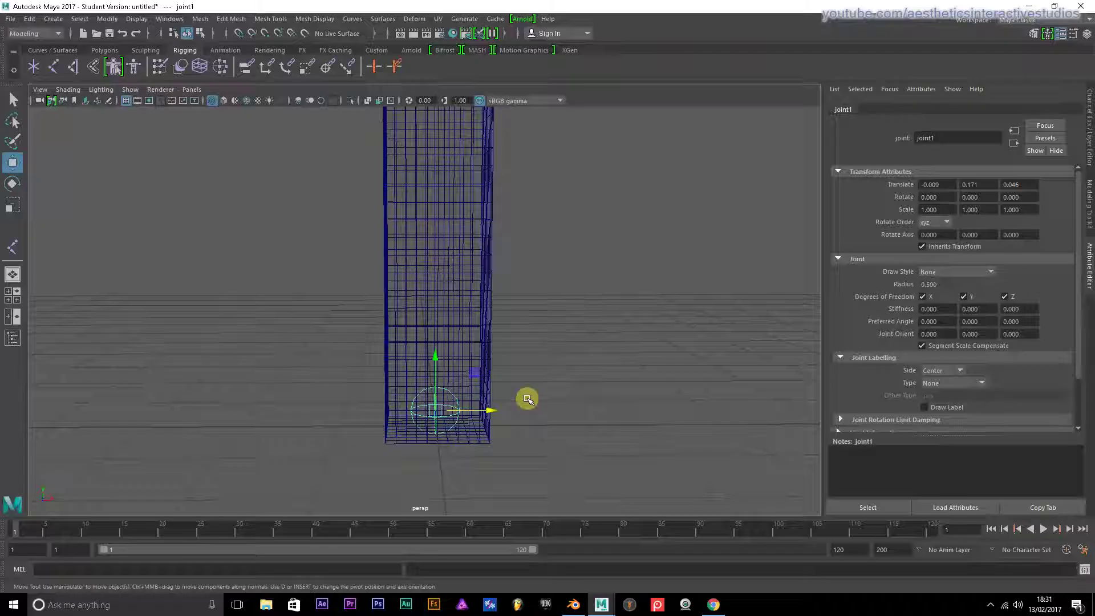
Leave face selection, deselect the cube, and reactivate the Joint Tool.
key(ctrl+e)
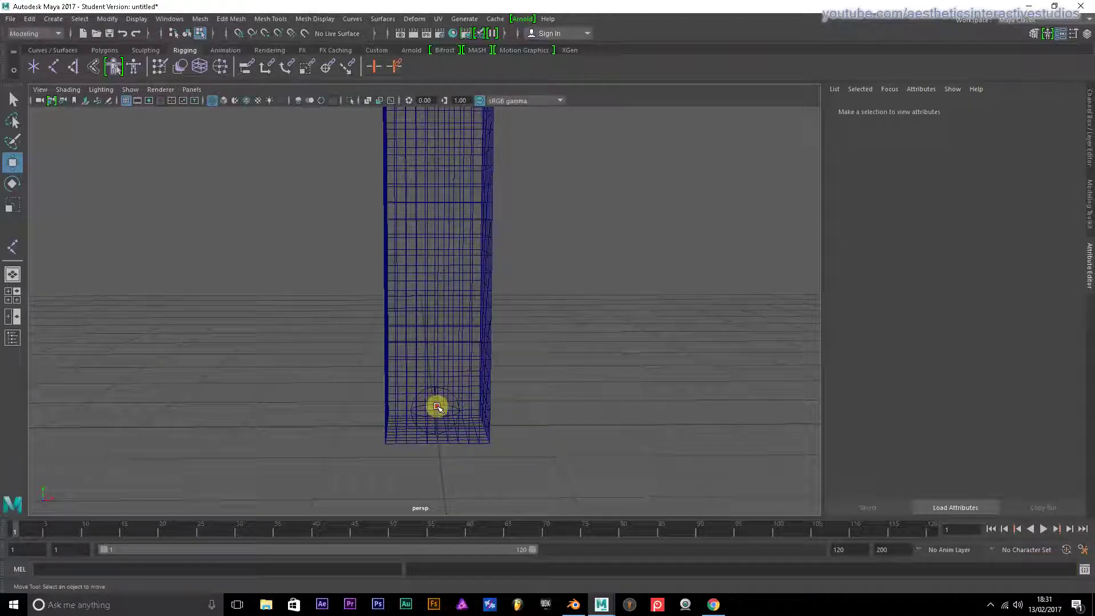
key(F11)
click(438, 398)
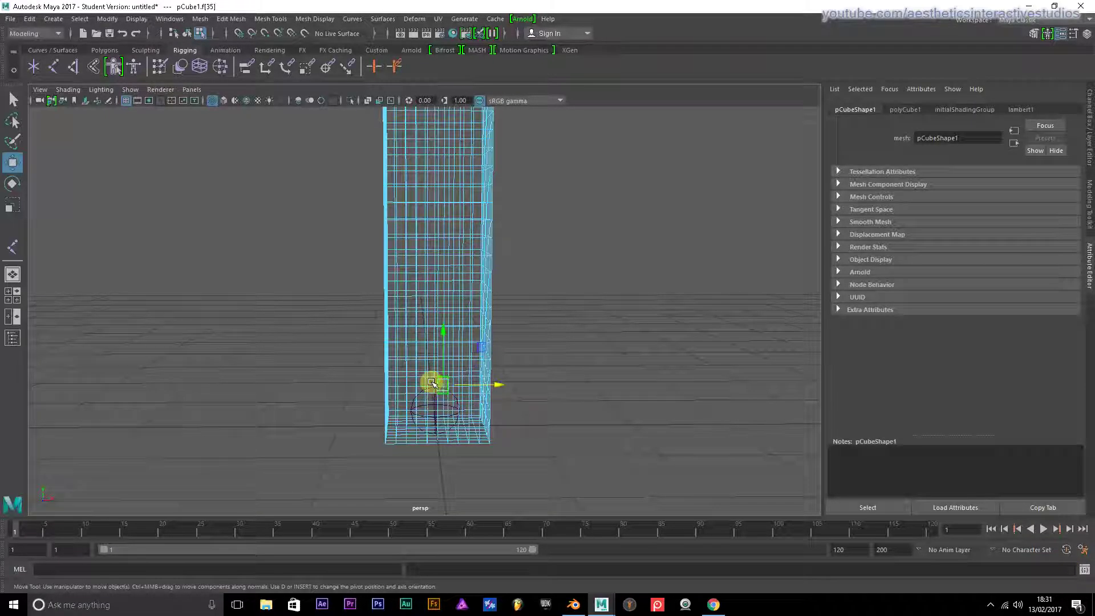
right_drag(432, 383, 470, 264)
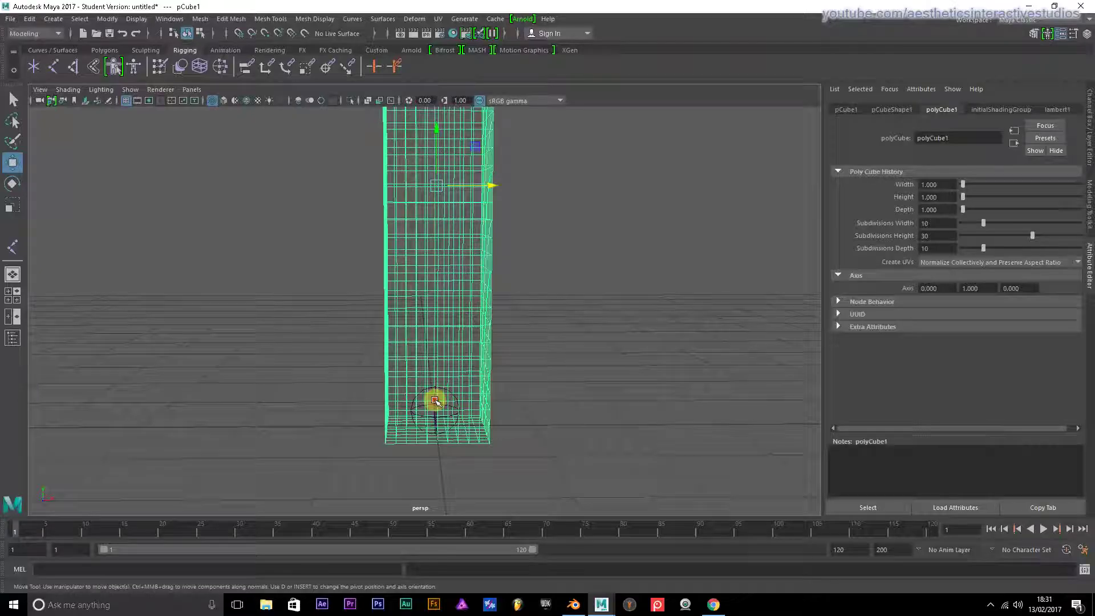
click(434, 399)
click(13, 246)
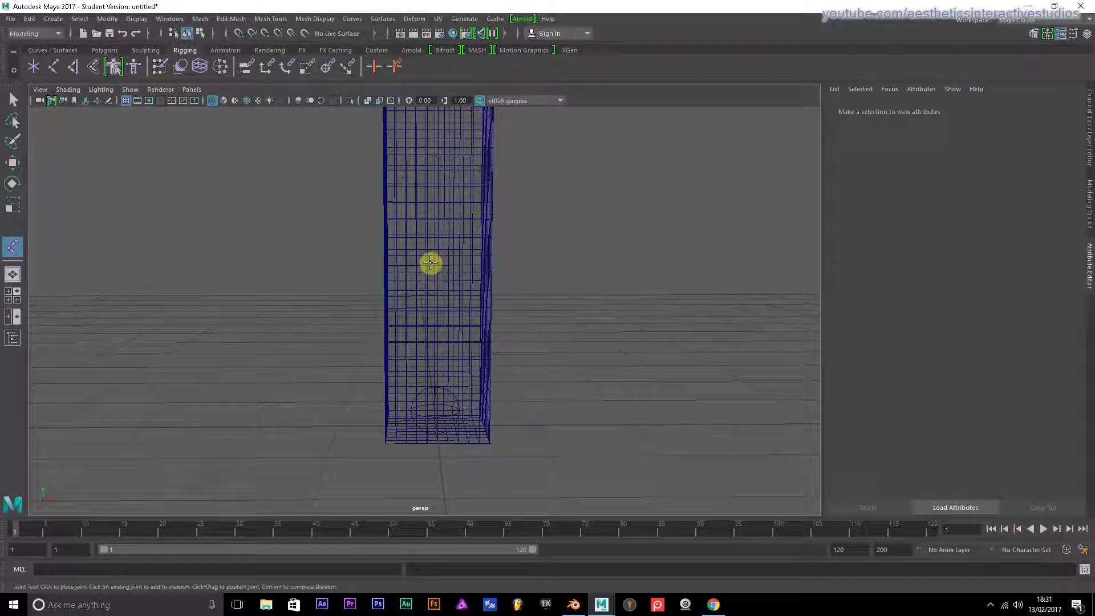
Place joint2 and raise it up the column.
alt+drag(439, 252, 440, 296)
click(439, 295)
alt+drag(553, 371, 484, 320)
key(w)
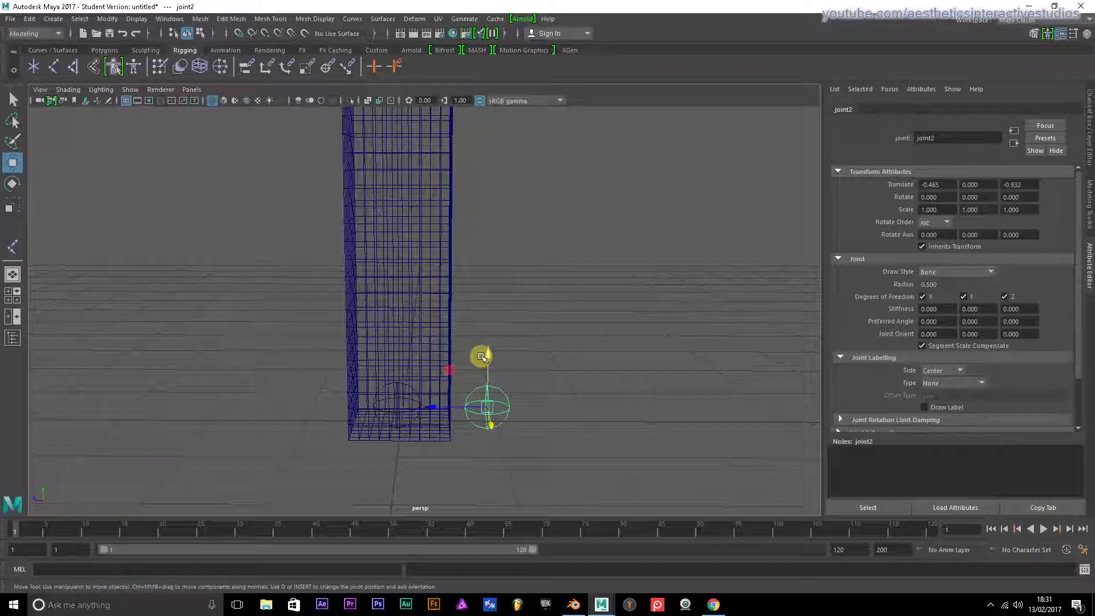
drag(485, 356, 482, 191)
alt+drag(630, 267, 470, 282)
key(super)
click(567, 259)
alt+drag(567, 259, 419, 283)
Centre joint2 along X and Z at mid-height, Translate Y 2.487.
middle_drag(419, 283, 521, 274)
alt+drag(416, 269, 351, 247)
alt+drag(351, 248, 284, 345)
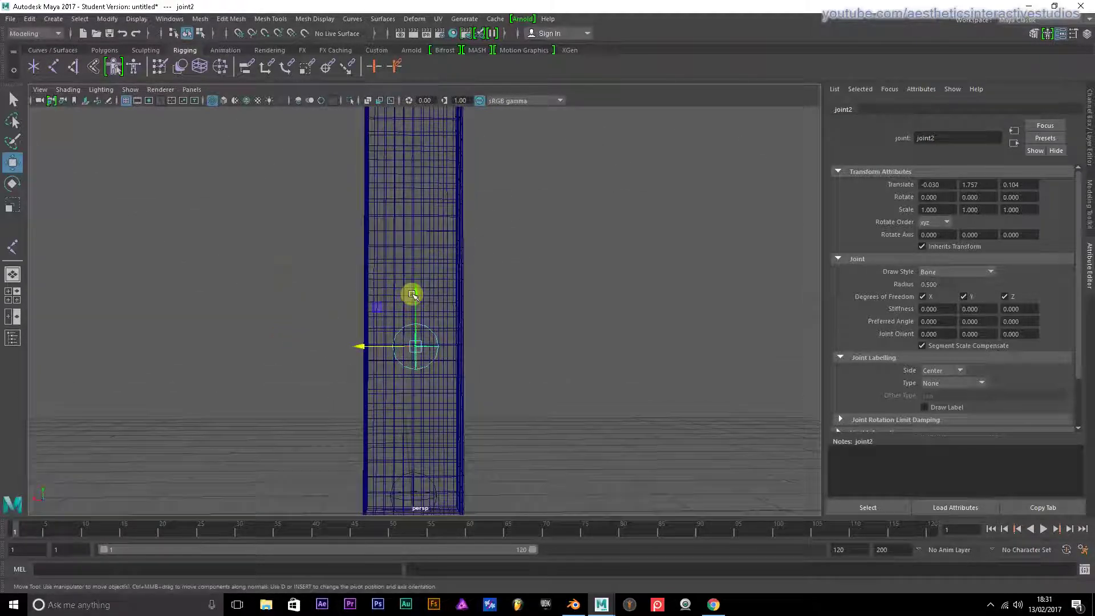
drag(374, 351, 357, 345)
drag(414, 294, 391, 221)
alt+drag(285, 245, 328, 275)
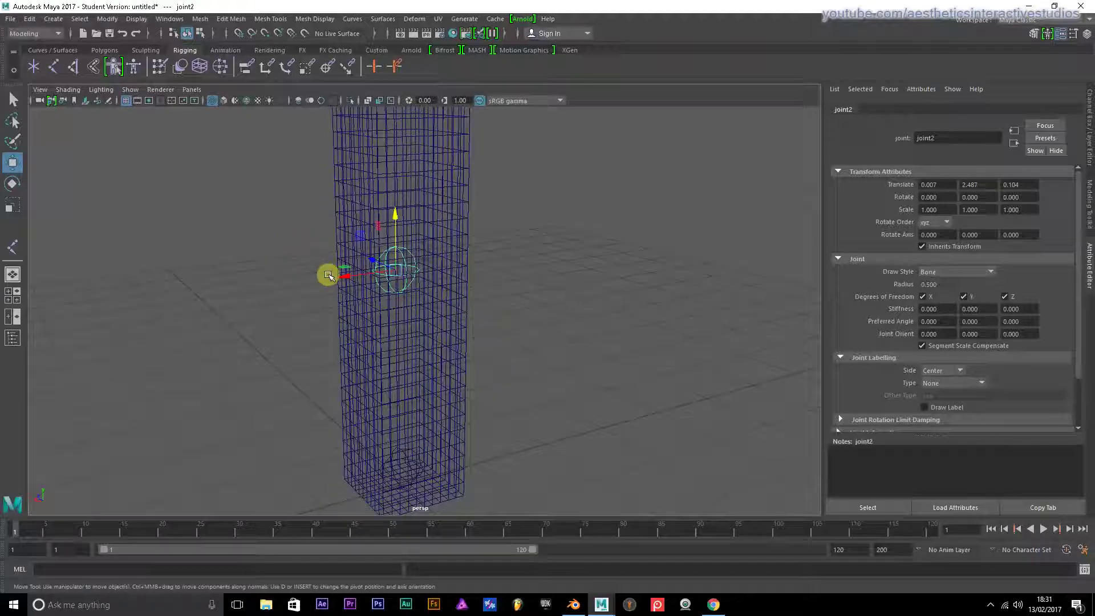
alt+drag(255, 273, 344, 281)
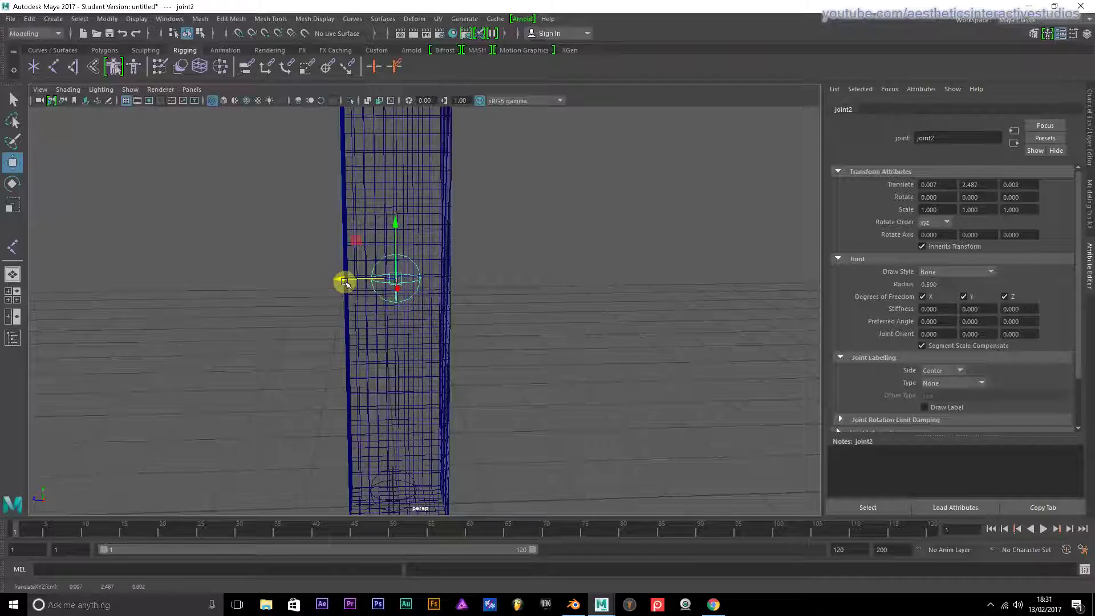
Duplicate joint2 as joint3 and raise it near the top to Y 4.602.
key(ctrl+d)
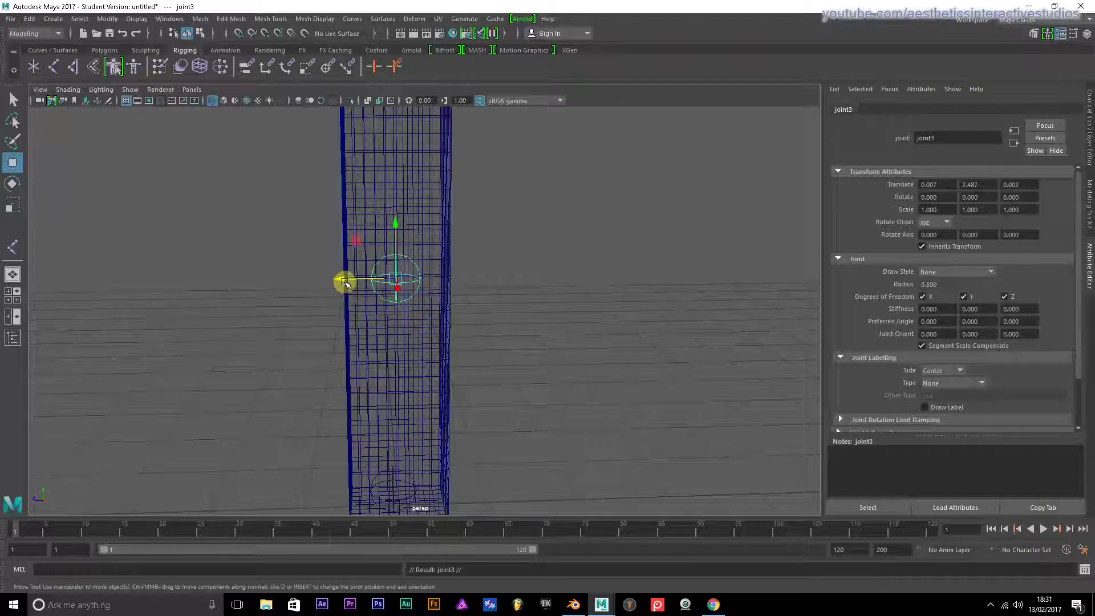
drag(405, 224, 382, 163)
alt+drag(270, 231, 364, 298)
alt+right_drag(364, 298, 326, 293)
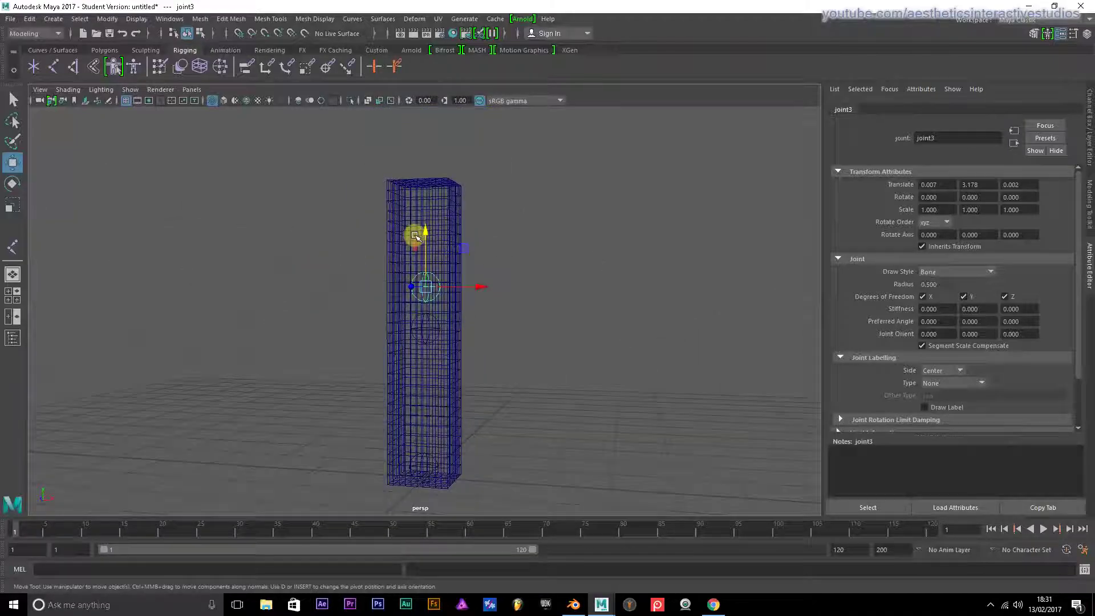
drag(416, 235, 411, 151)
alt+right_drag(411, 152, 394, 265)
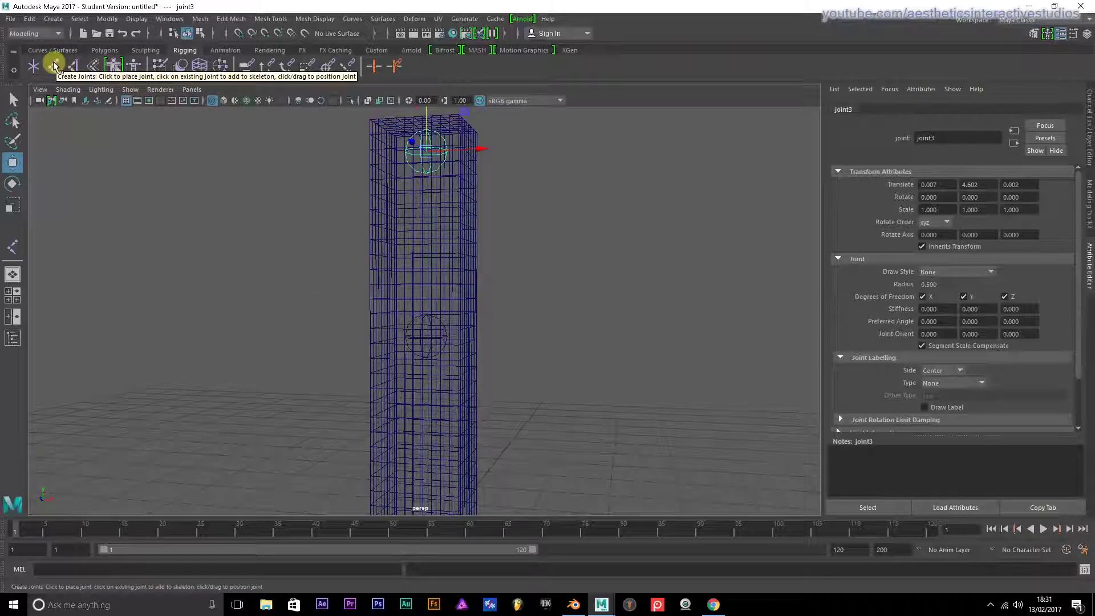
click(429, 338)
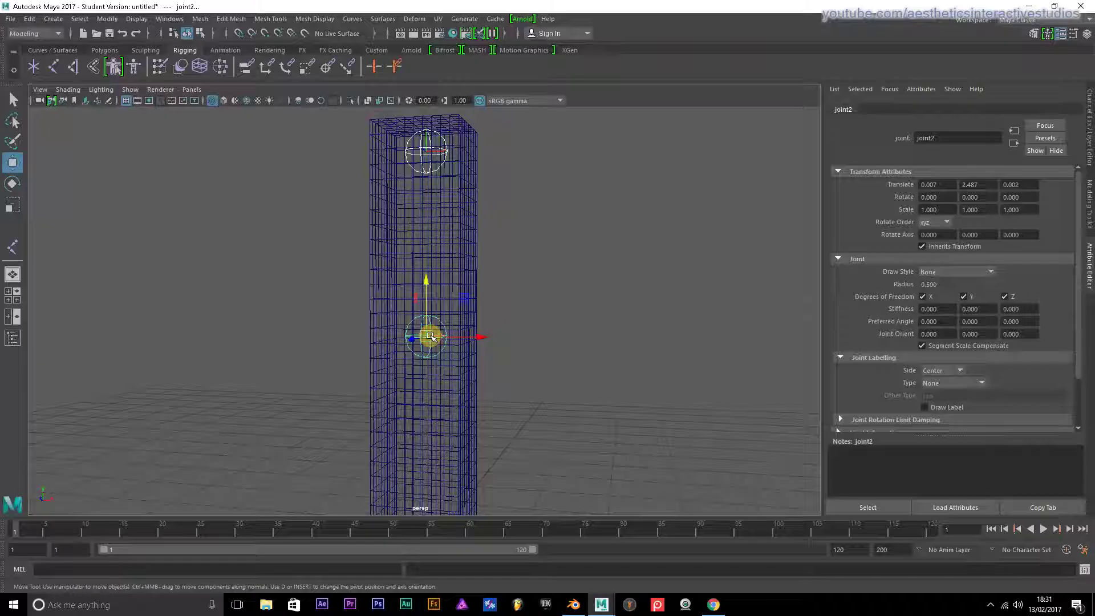
click(46, 67)
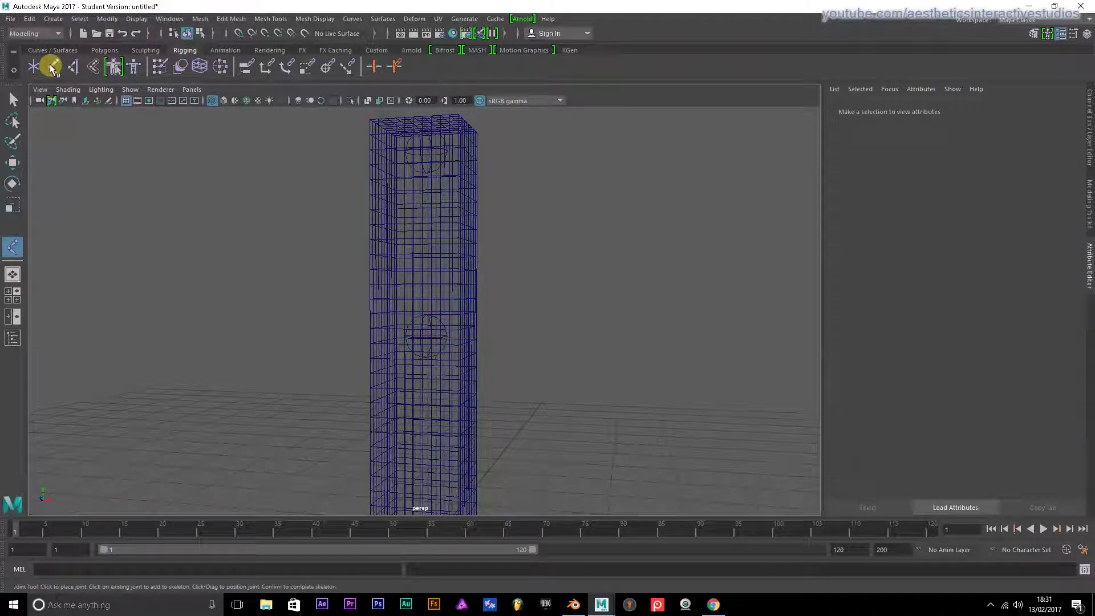
click(421, 320)
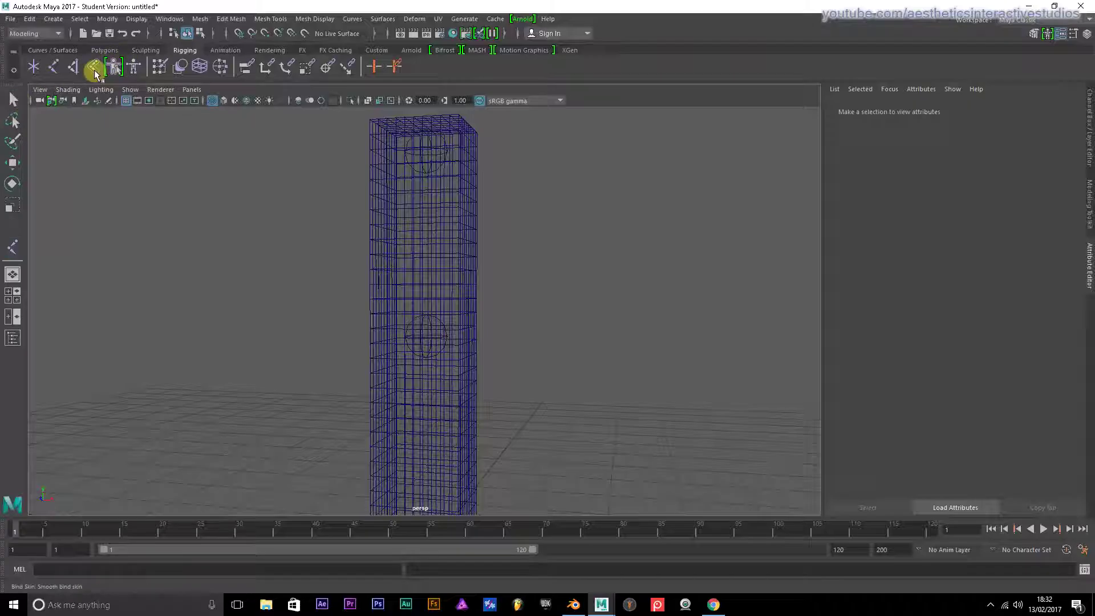
click(427, 167)
click(430, 162)
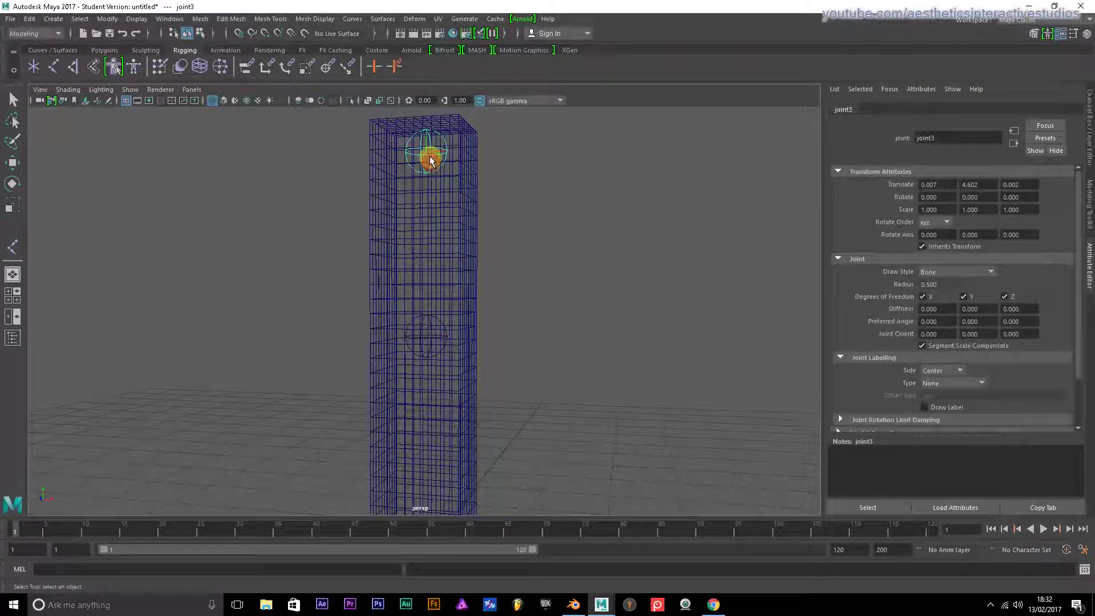
click(431, 337)
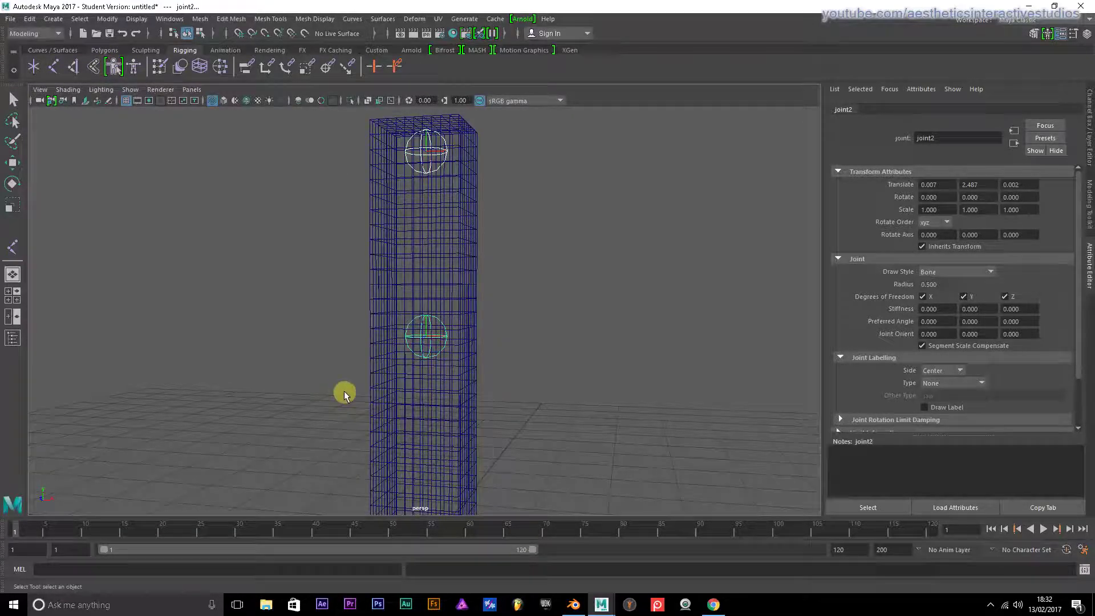
alt+drag(344, 393, 350, 283)
key(super)
key(super)
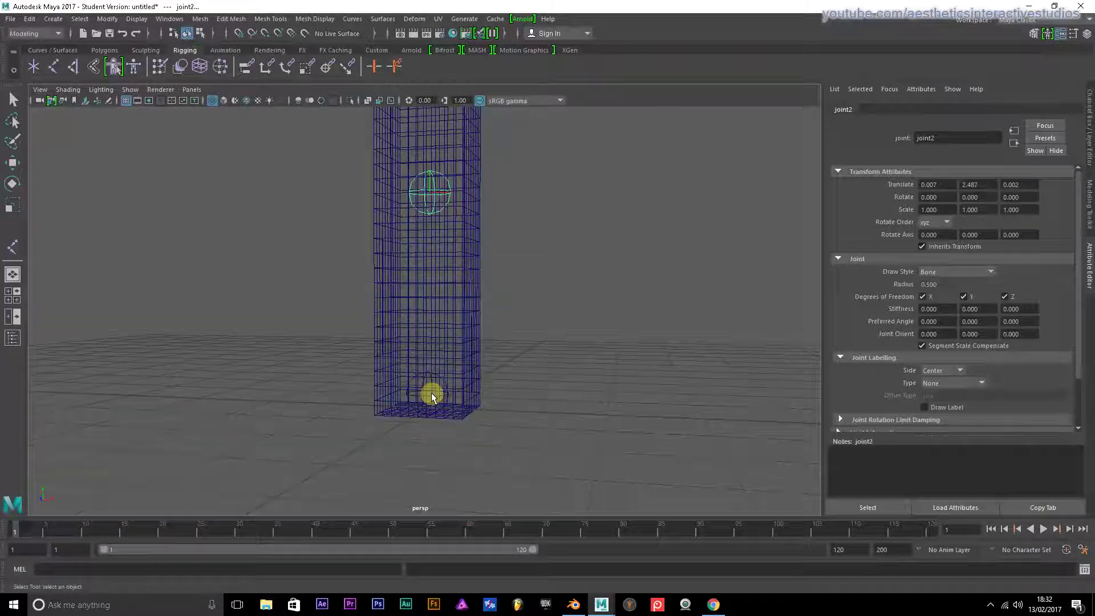
click(444, 383)
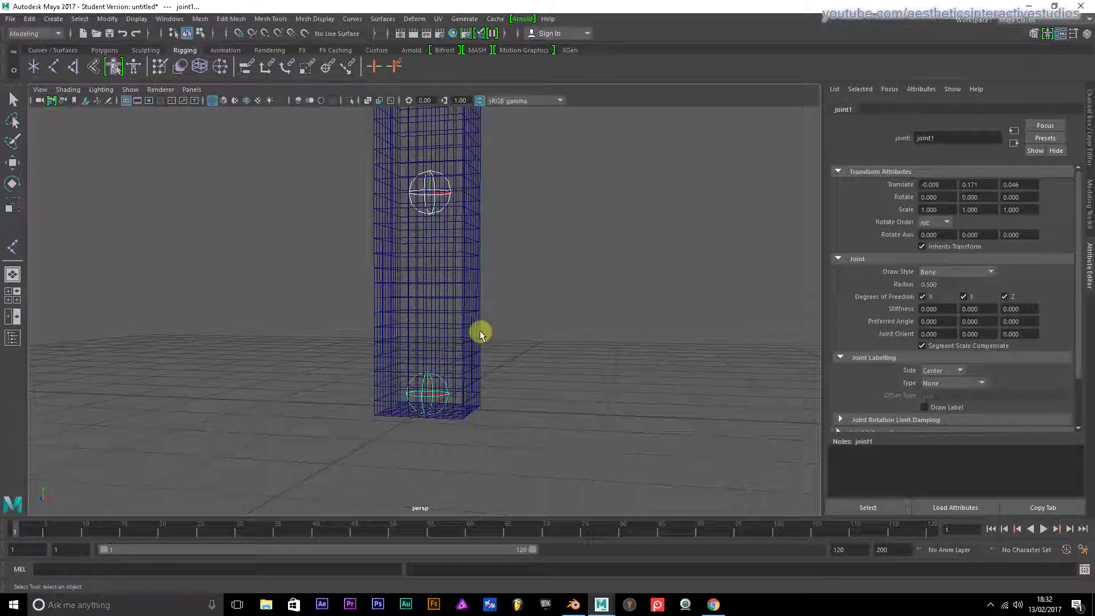
click(31, 33)
click(26, 46)
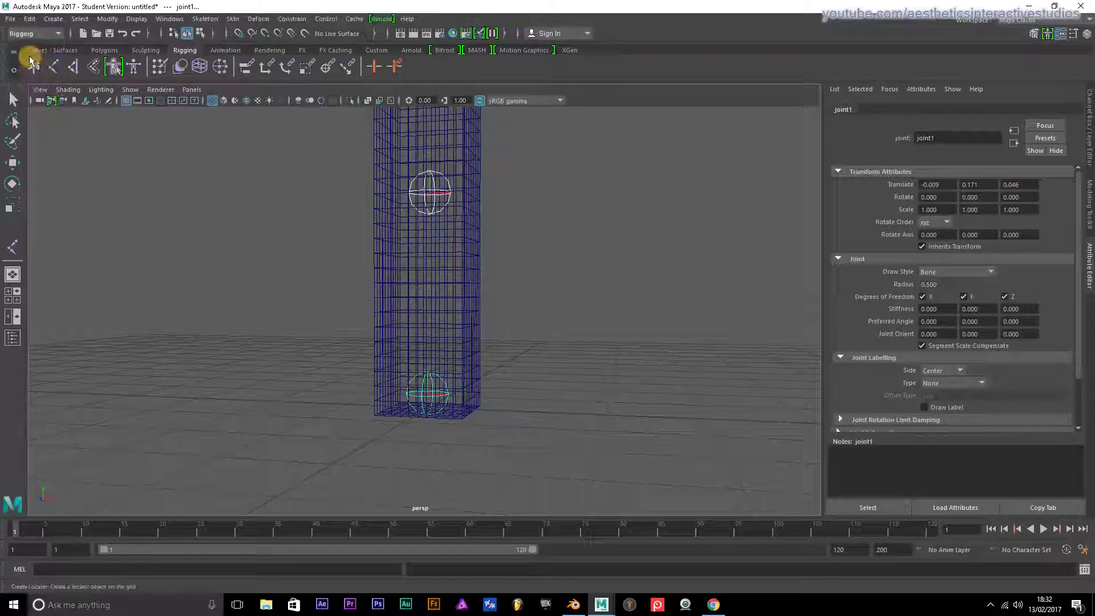
click(256, 21)
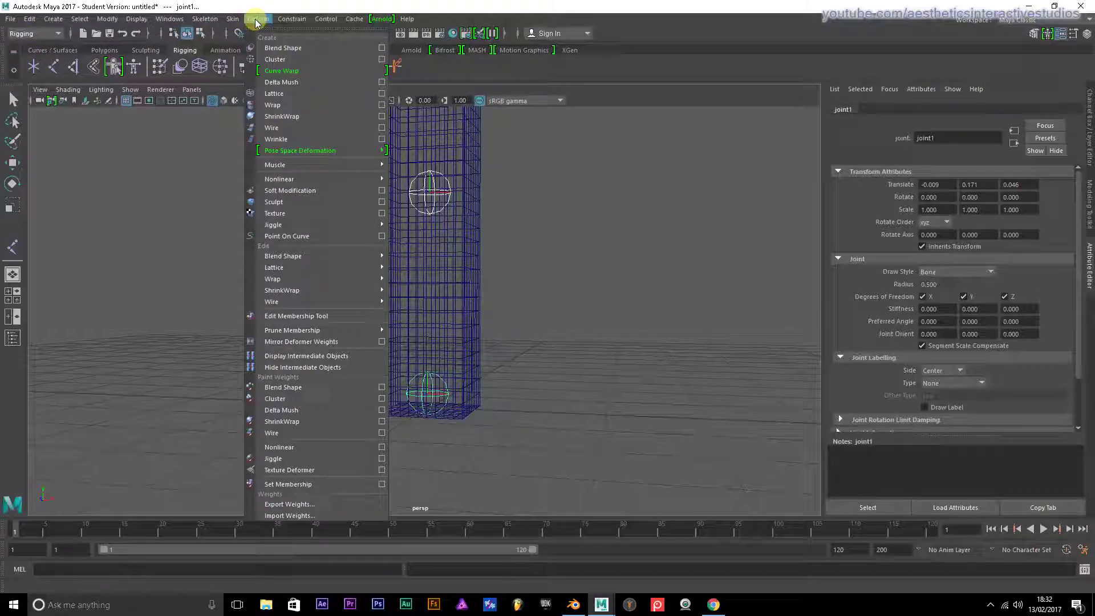
mouse_move(207, 21)
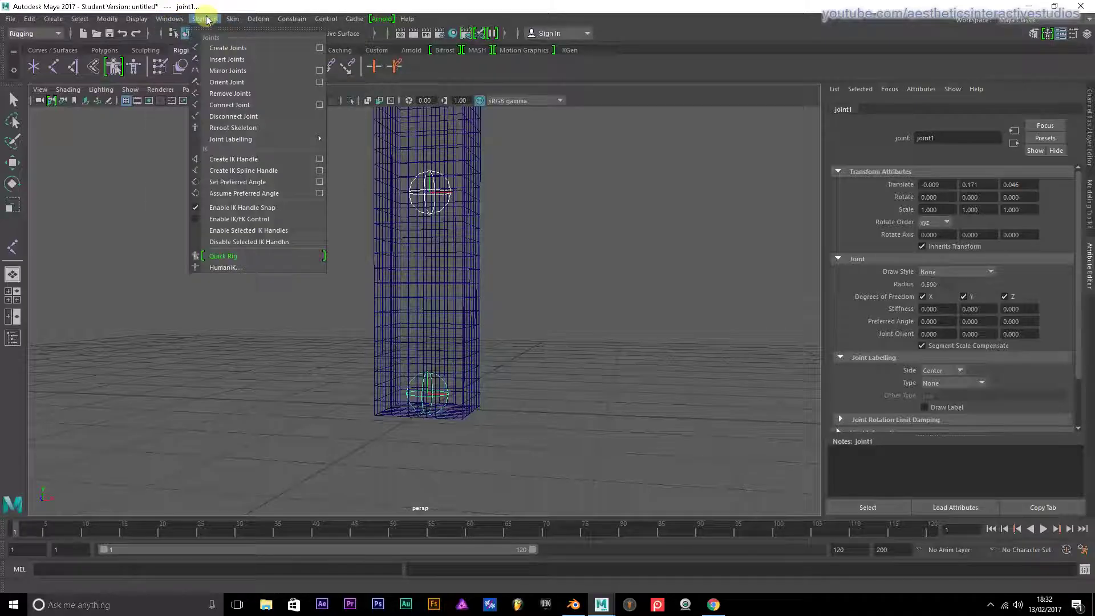
click(224, 50)
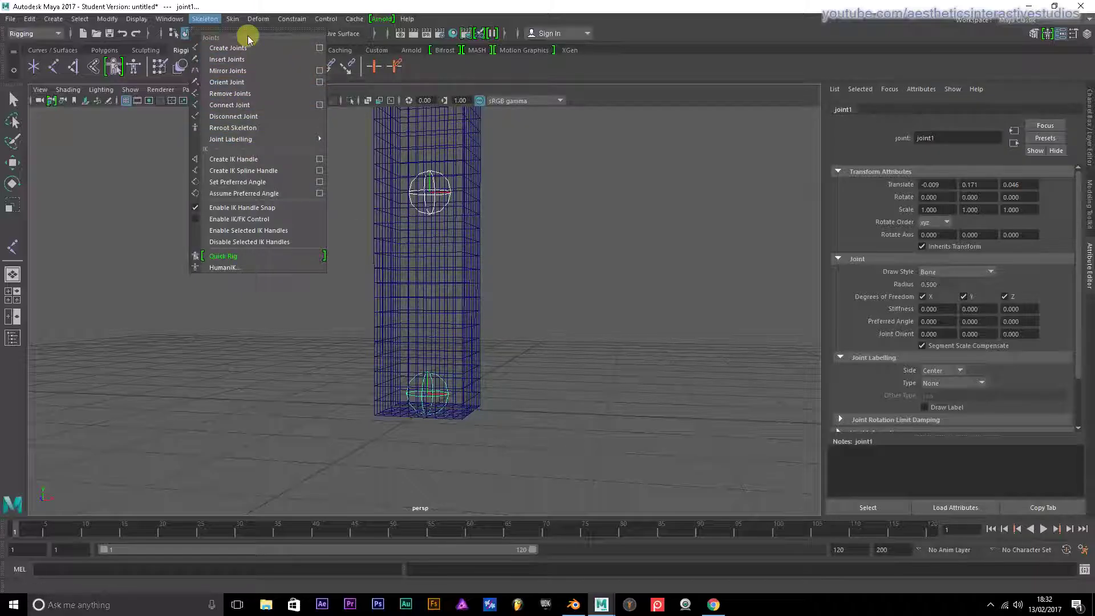
mouse_move(239, 13)
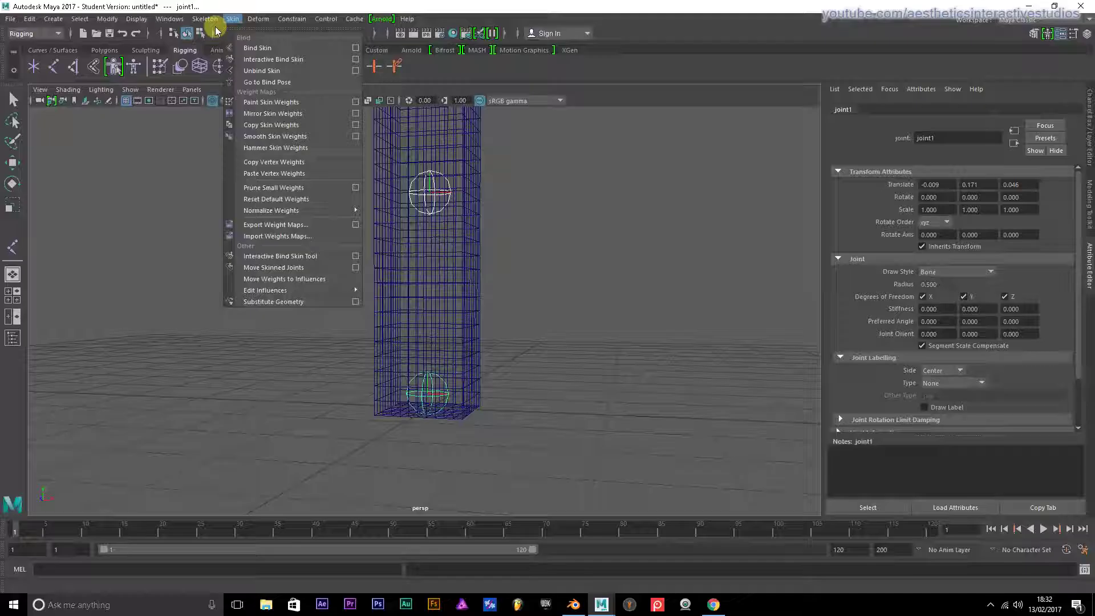
mouse_move(29, 22)
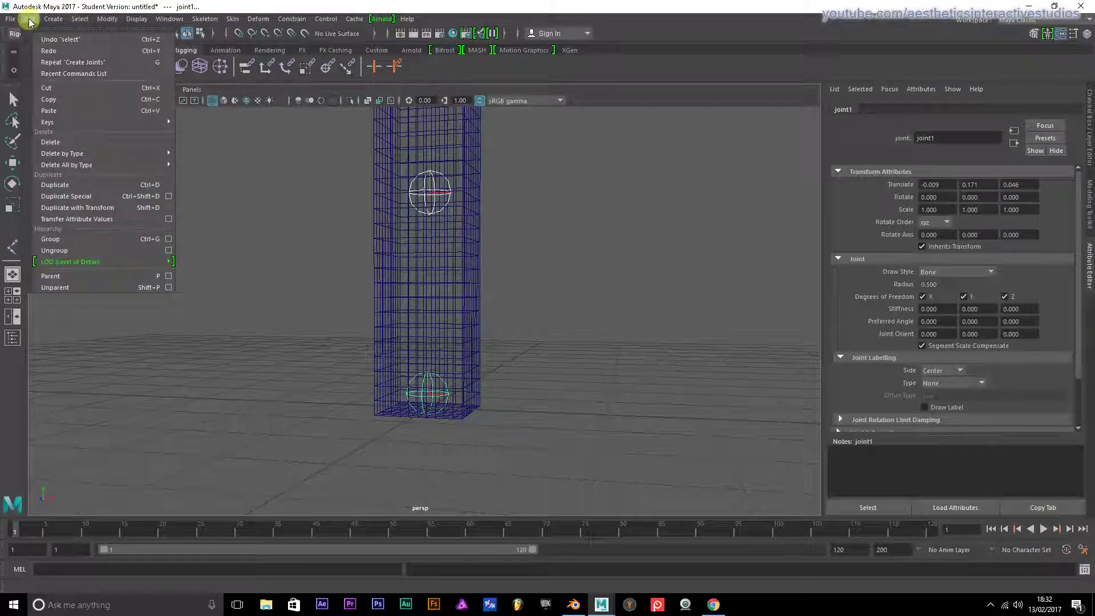
click(264, 12)
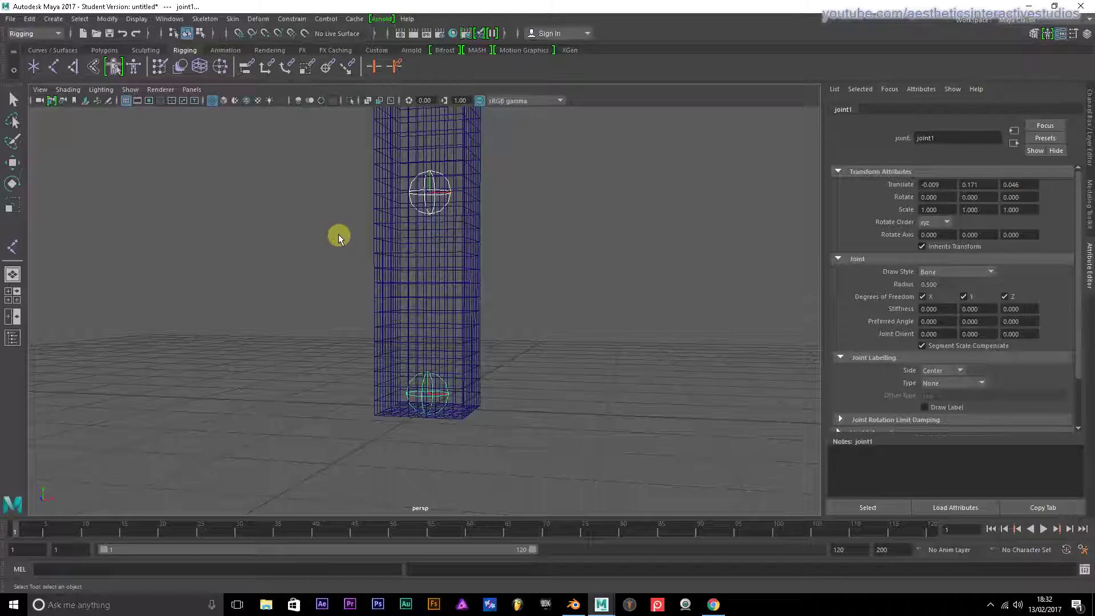
Orbit around the jointed column and browse the skinning commands without choosing one.
scroll(386, 284, down, 5)
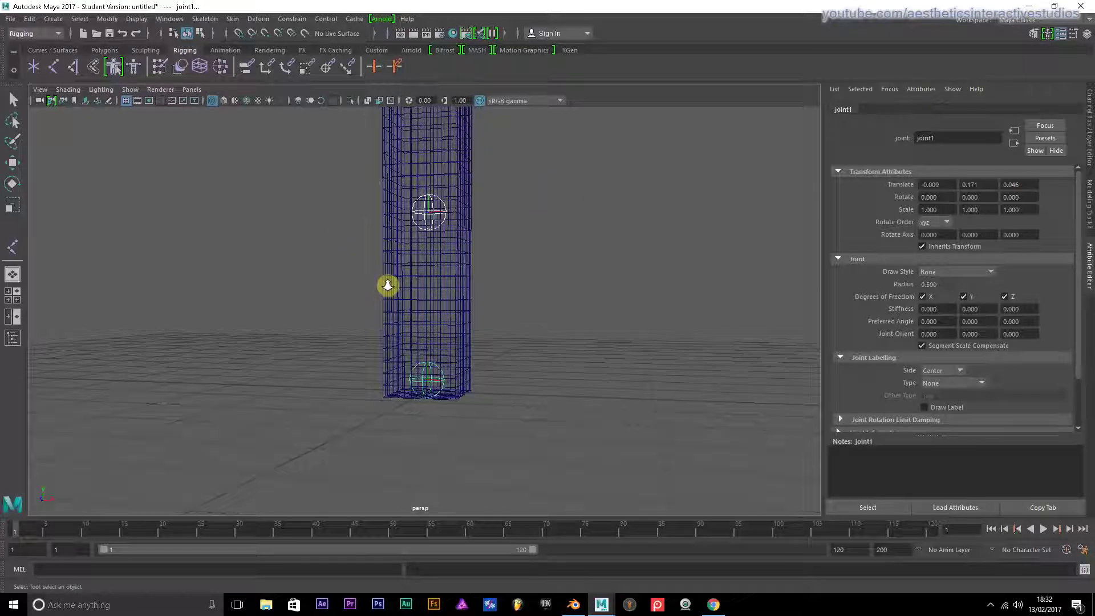
alt+drag(272, 235, 320, 274)
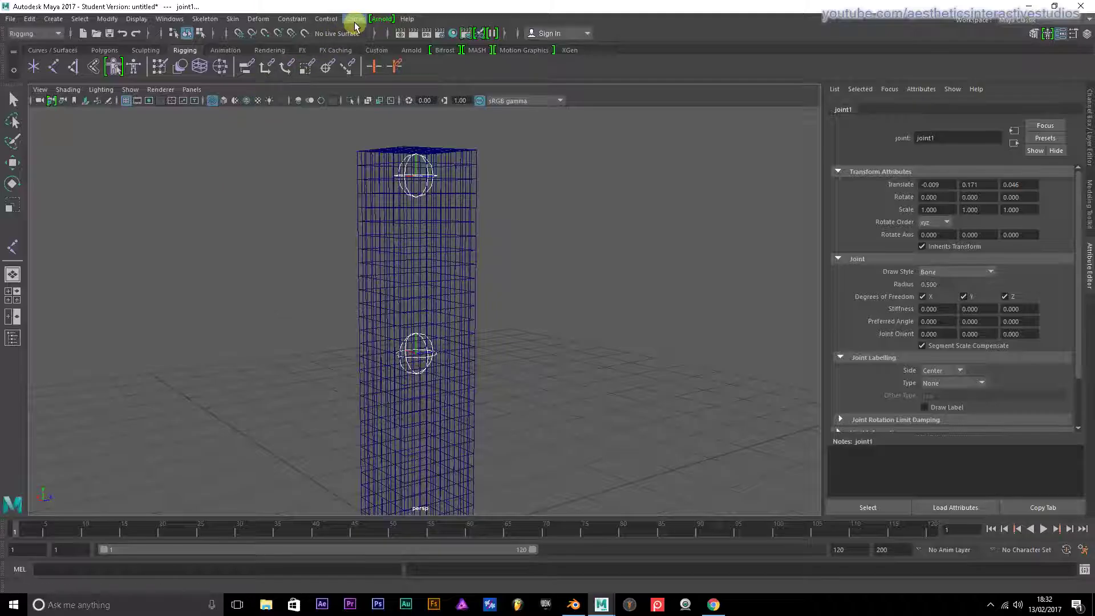
click(258, 19)
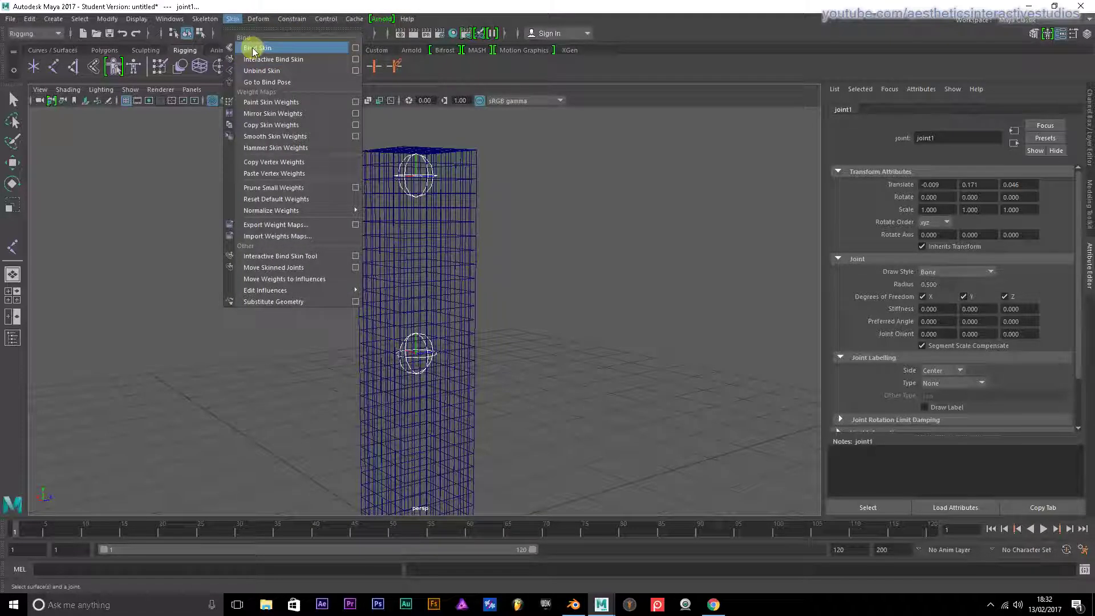
click(255, 19)
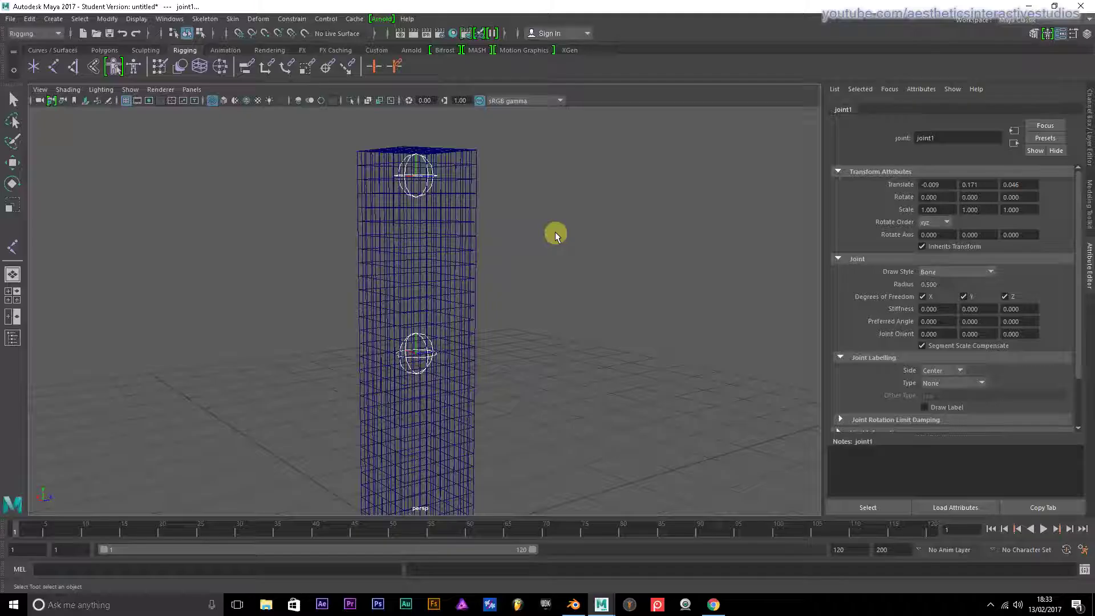
alt+drag(550, 170, 449, 243)
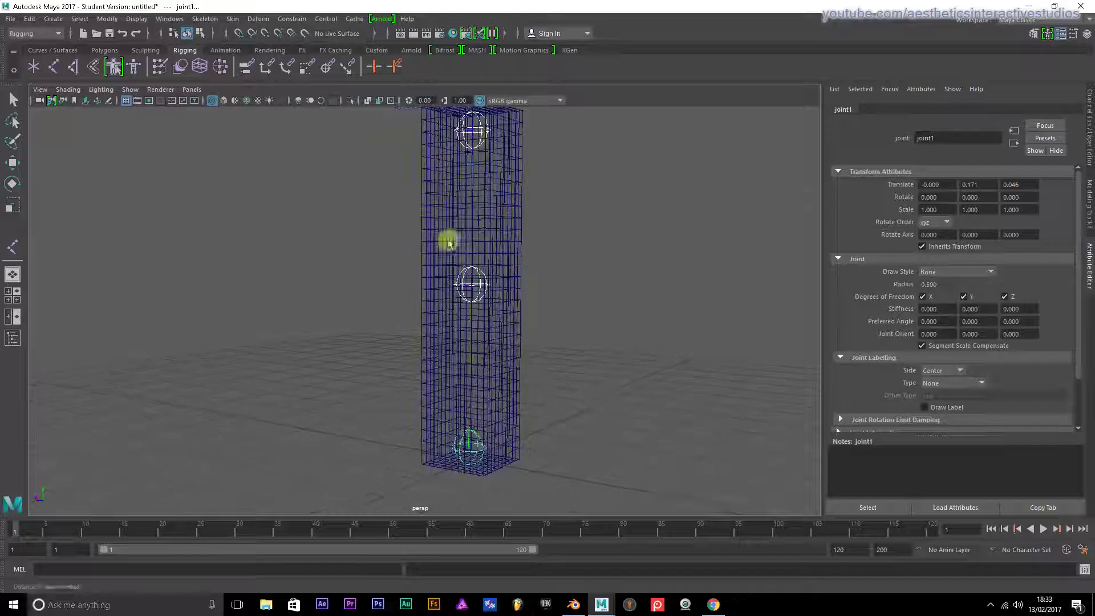
Compare with Blender's bent rigged mesh, then return to the Maya column.
click(574, 605)
middle_drag(580, 265, 521, 291)
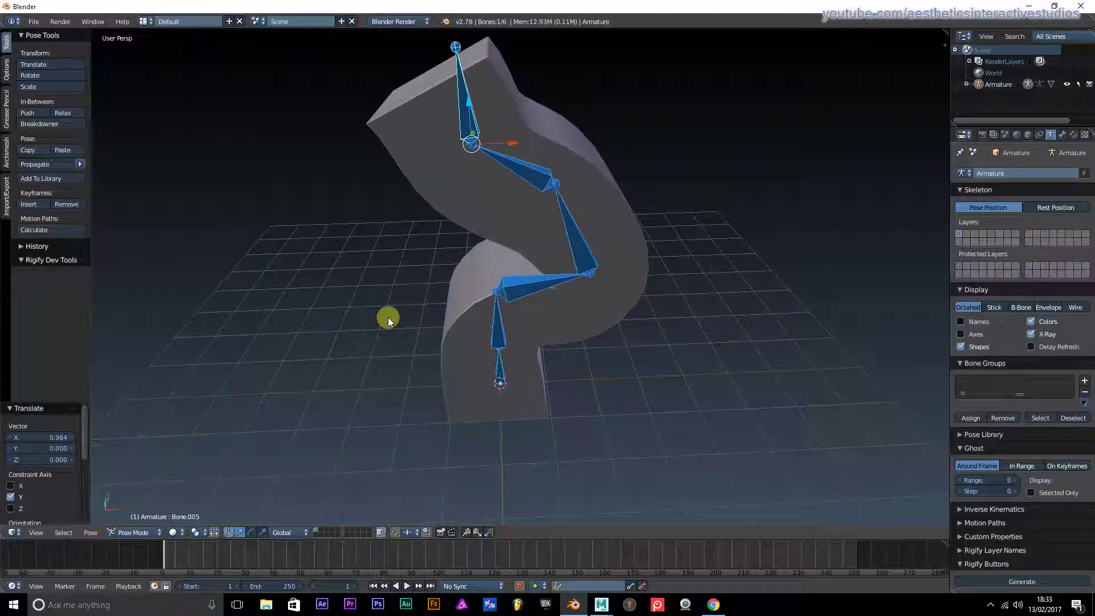
middle_drag(388, 317, 467, 433)
mouse_move(601, 605)
click(611, 564)
alt+drag(392, 347, 378, 323)
scroll(378, 323, up, 5)
Start a new Maya scene without saving, then switch to Blender.
click(9, 22)
click(38, 39)
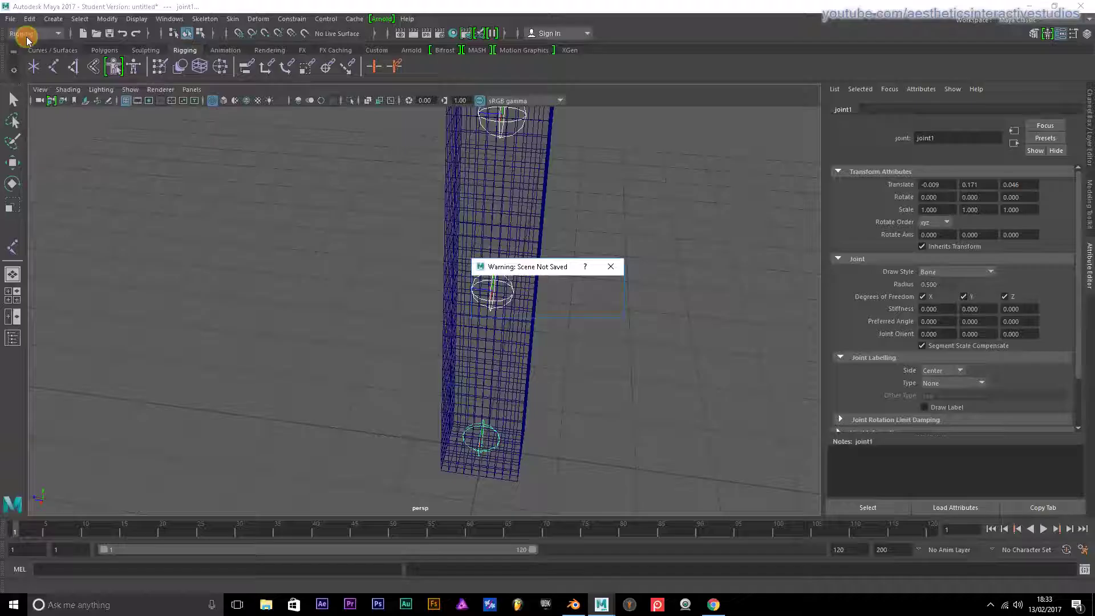
click(543, 307)
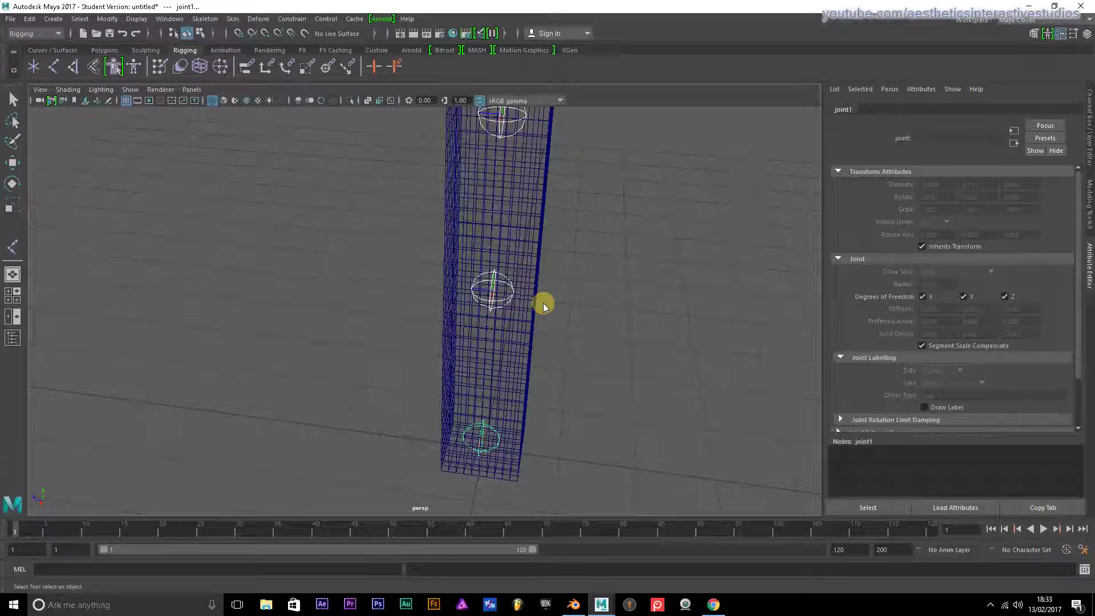
click(573, 604)
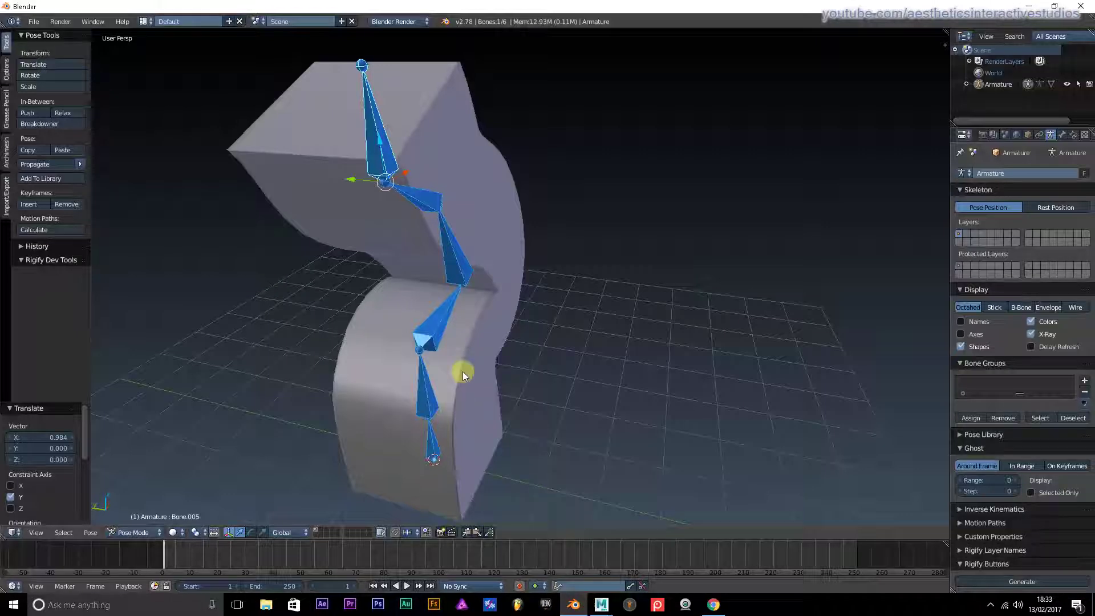
scroll(331, 207, down, 3)
Reload Blender's start-up file for a fresh scene.
click(35, 22)
click(46, 35)
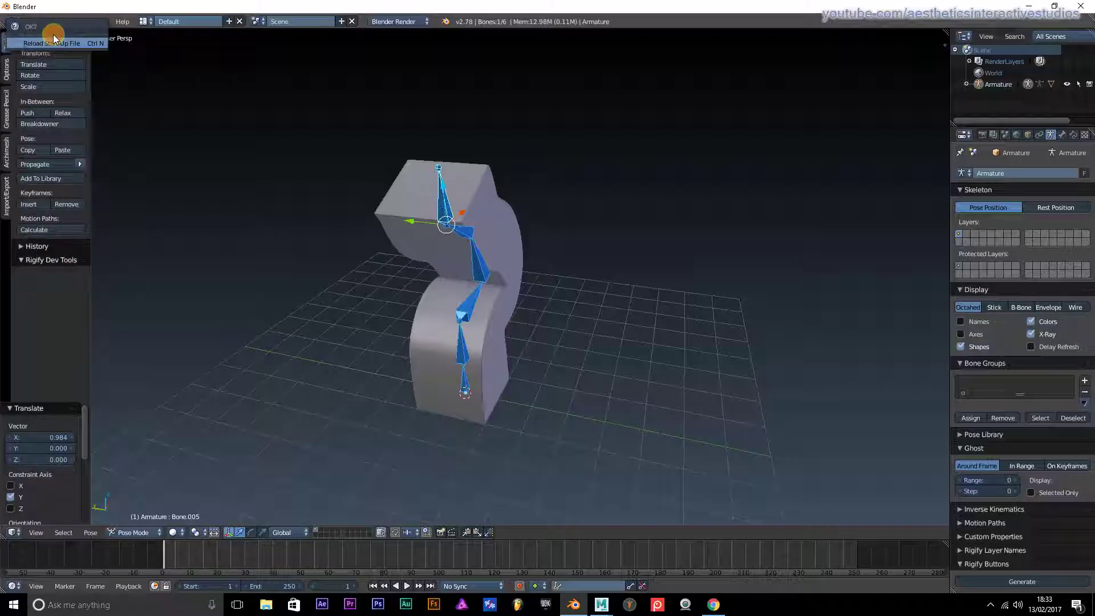
click(53, 37)
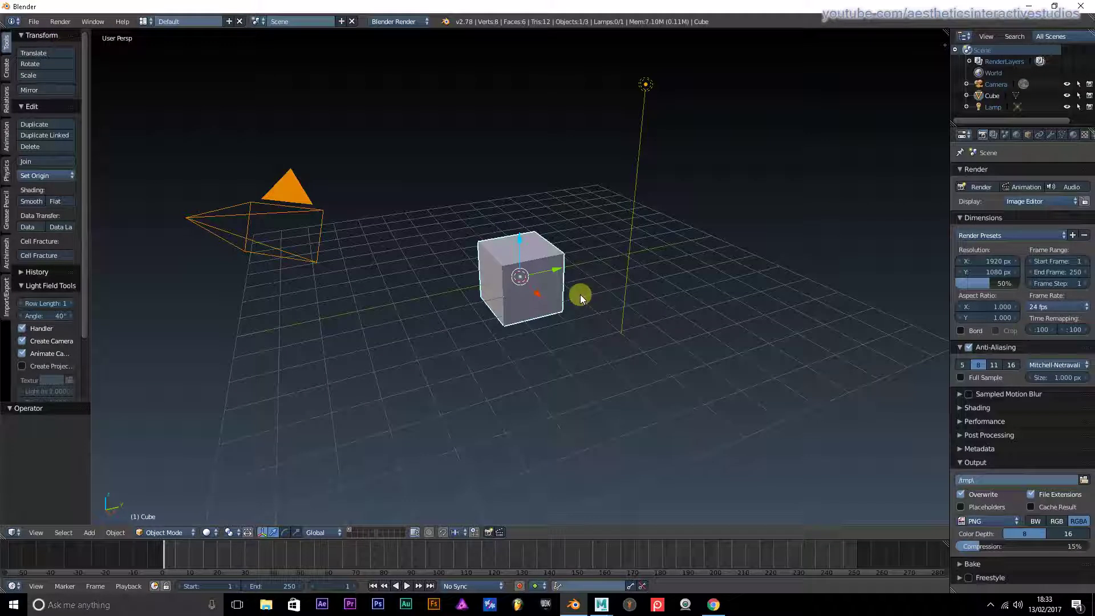
Delete the default cube, camera and lamp, then return to Maya.
key(a)
key(a)
key(Delete)
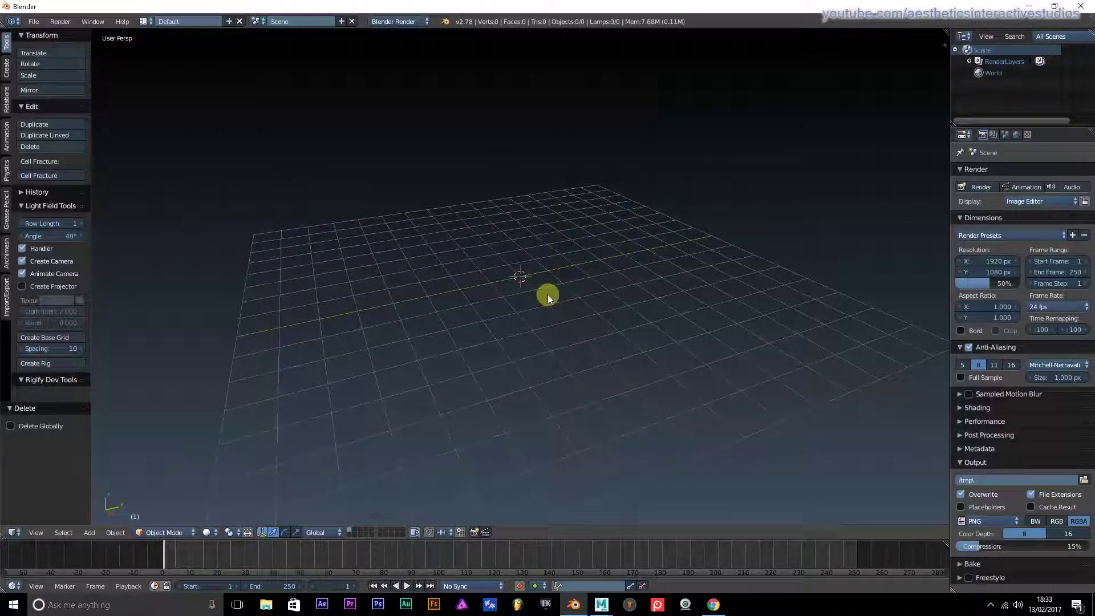
mouse_move(601, 605)
click(623, 559)
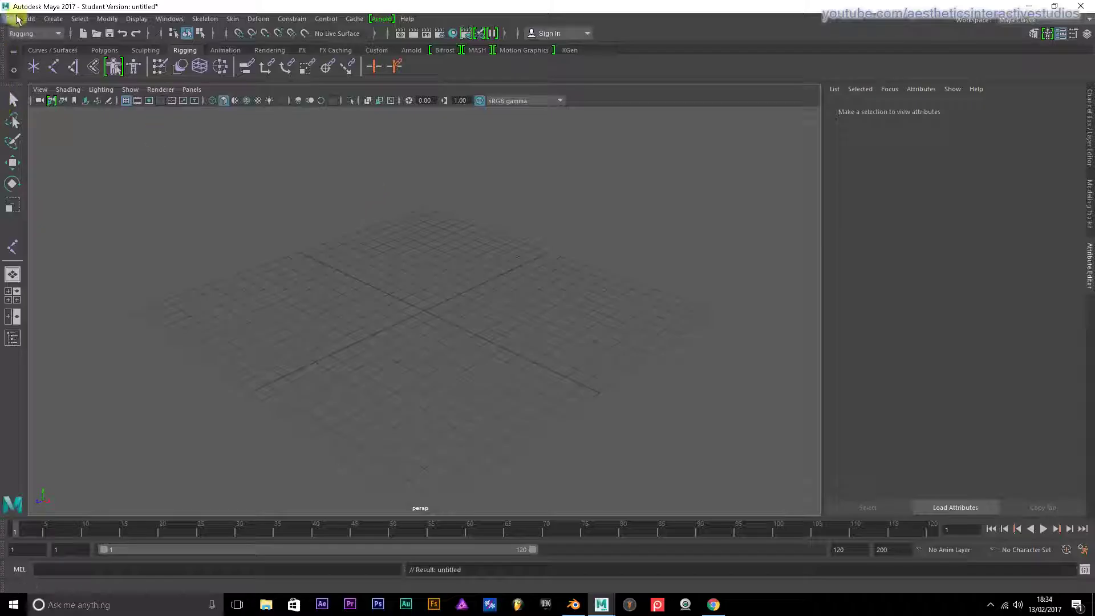
Switch to the Rendering menu set, browse its menus, and render the current frame.
click(46, 33)
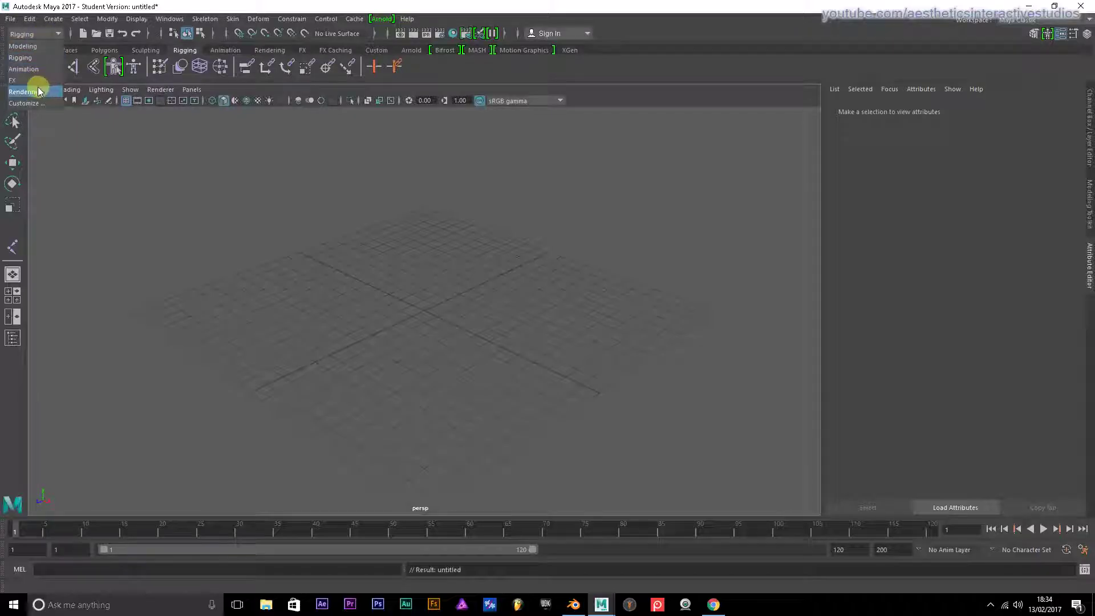
click(23, 92)
click(218, 23)
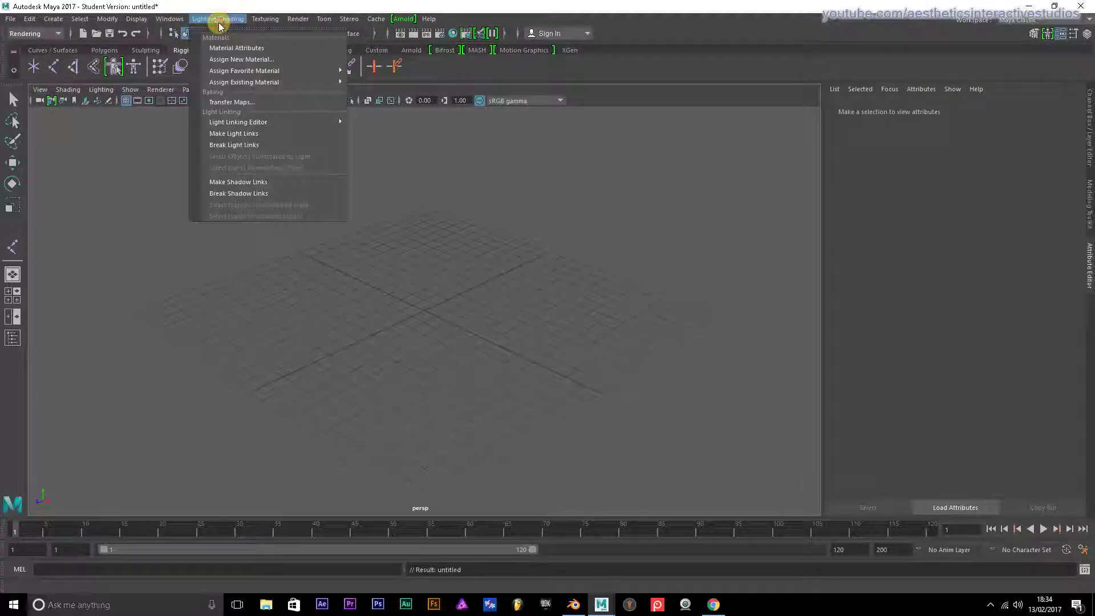
mouse_move(166, 23)
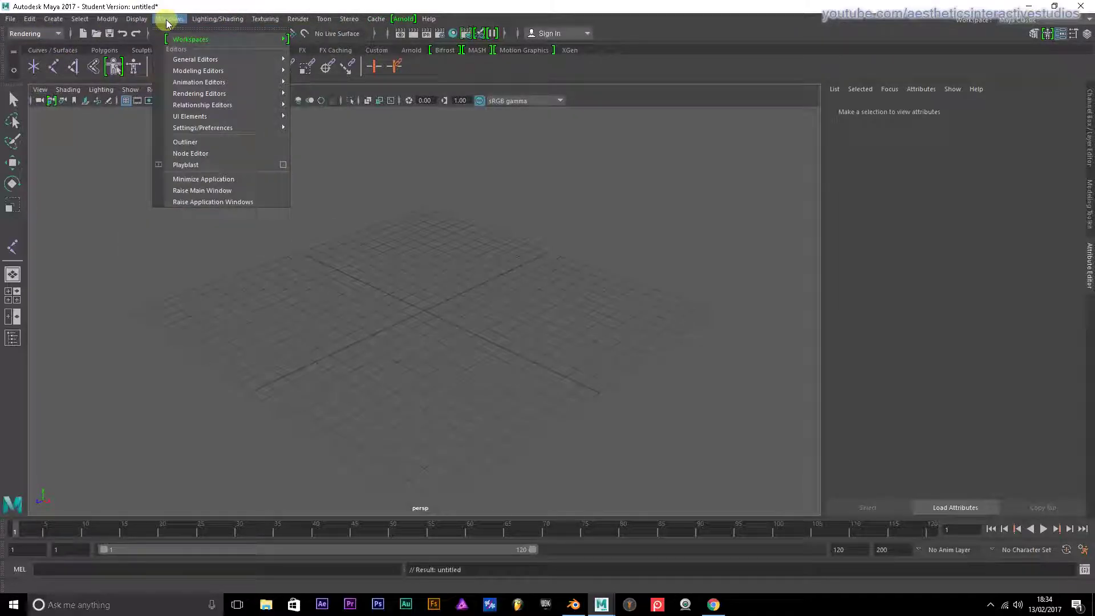
mouse_move(114, 22)
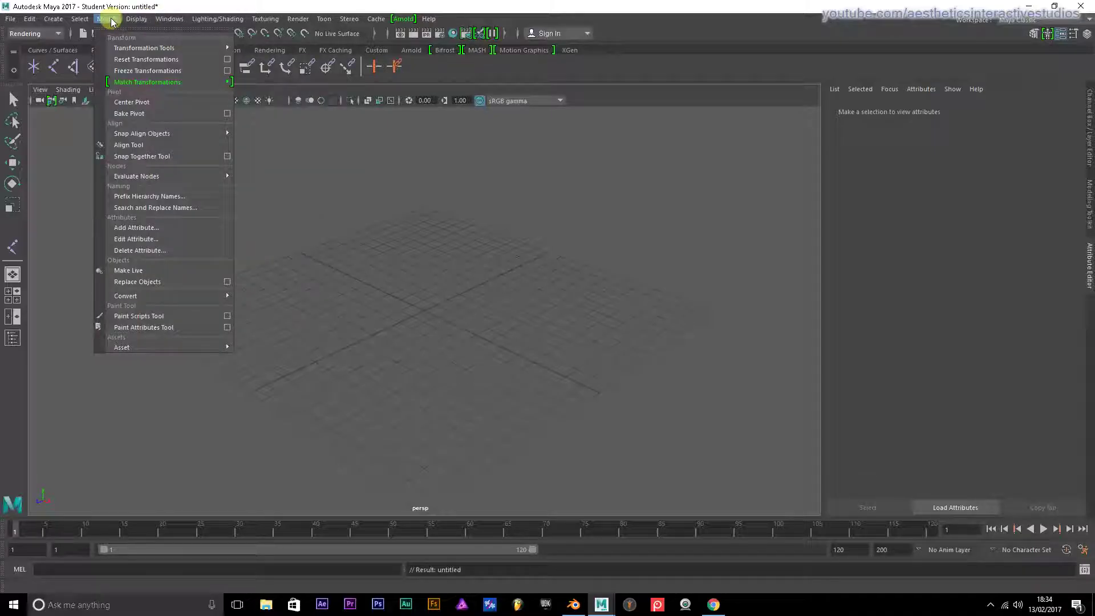
mouse_move(50, 22)
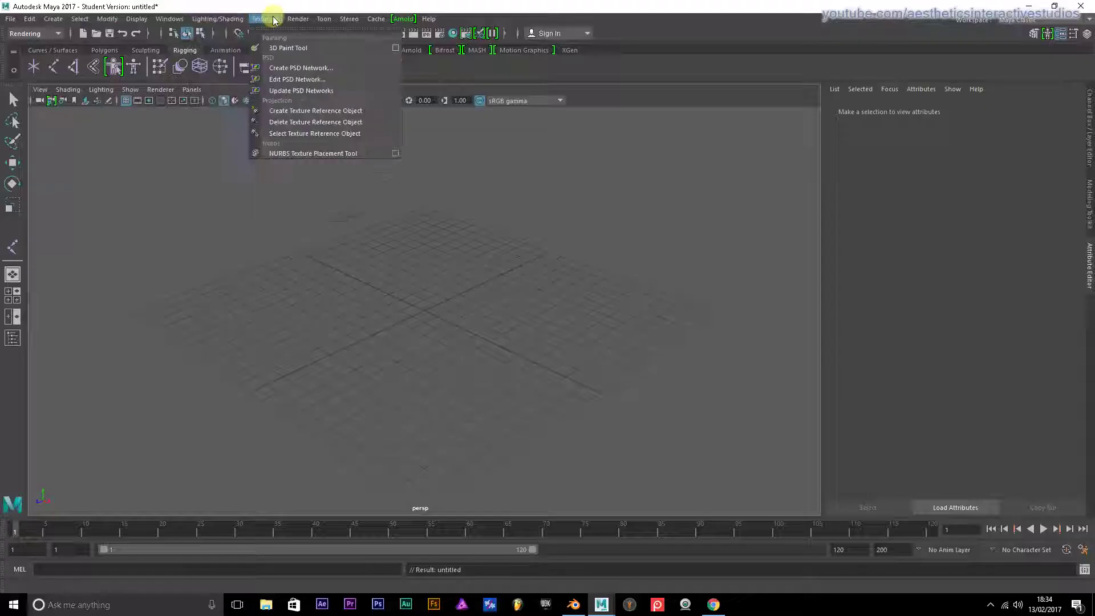
mouse_move(300, 20)
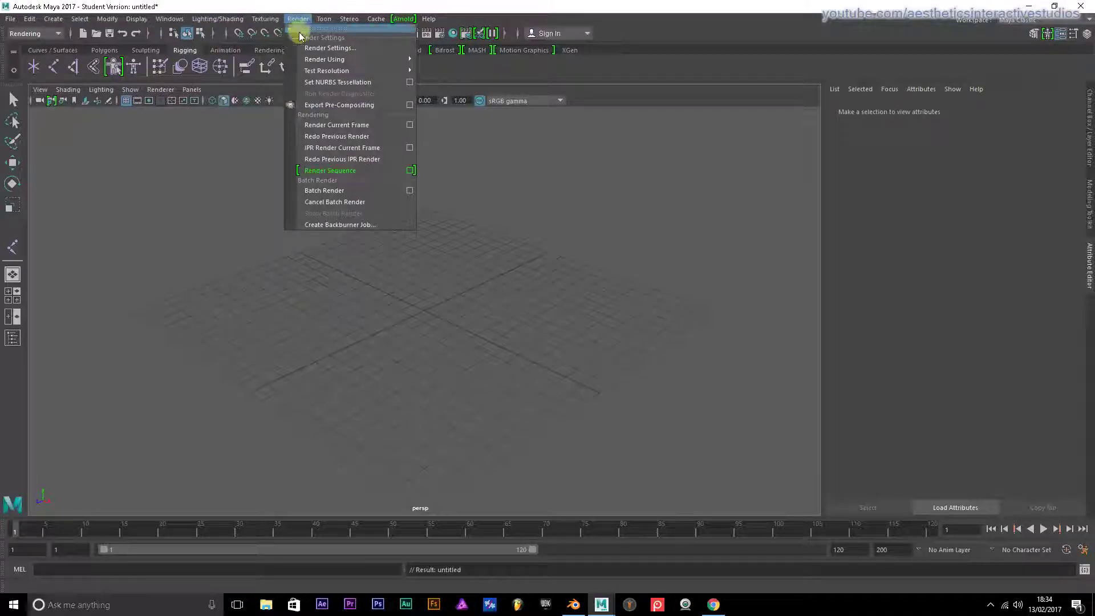
click(380, 19)
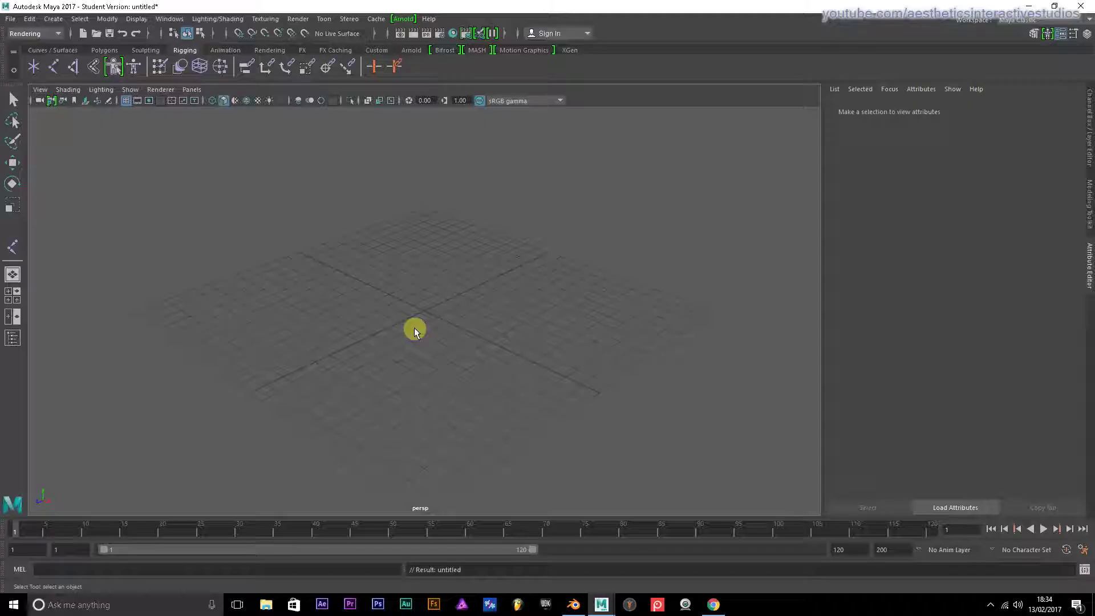
click(412, 34)
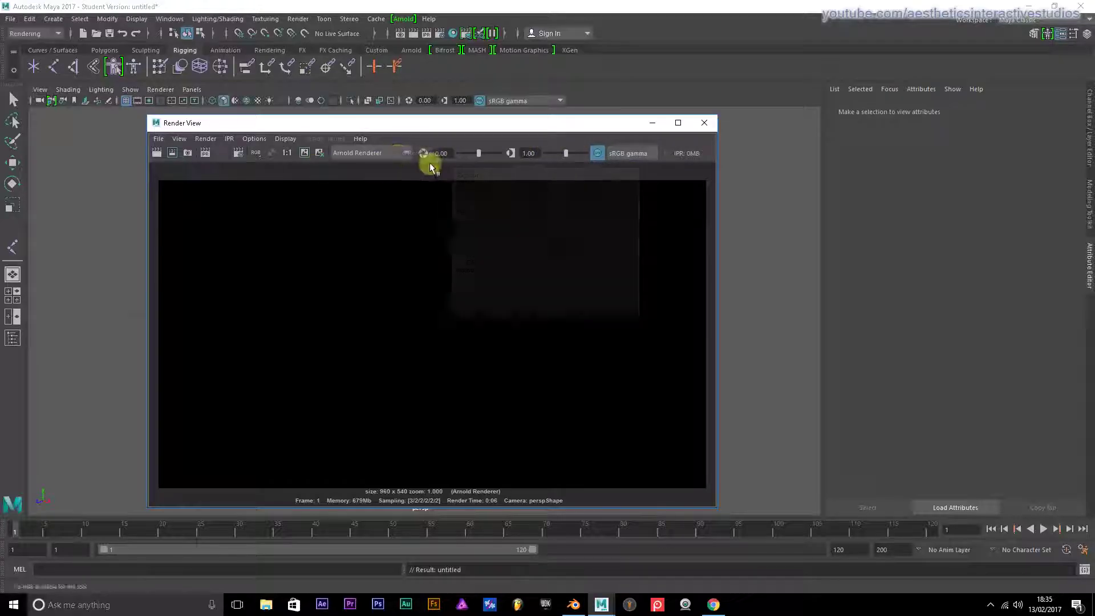
Confirm Arnold Renderer is the active renderer in Render View, then close the render window.
click(406, 152)
click(406, 154)
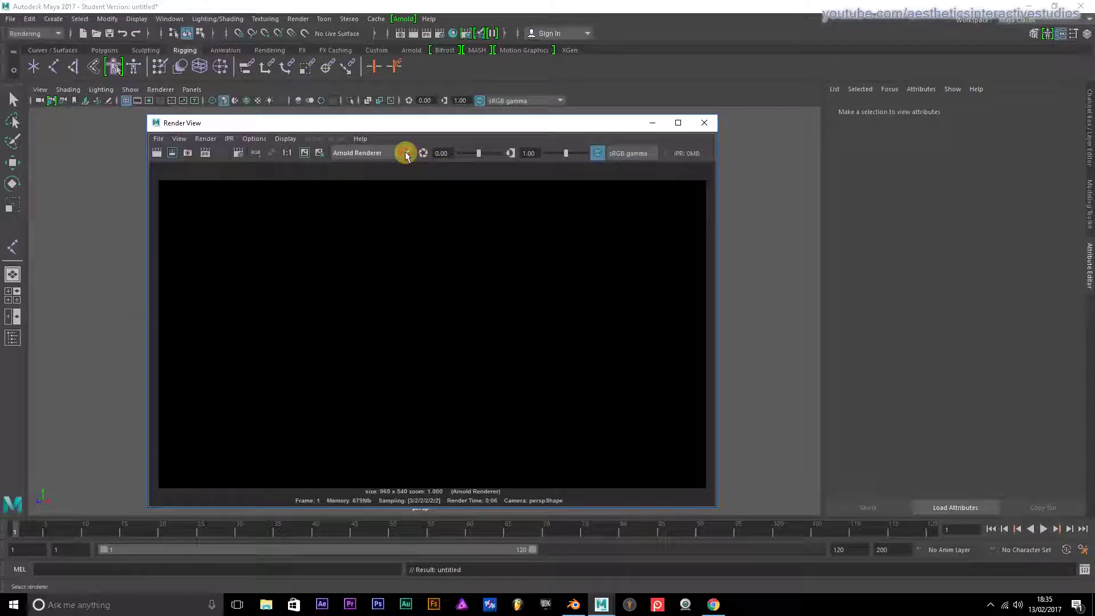
click(407, 154)
click(407, 154)
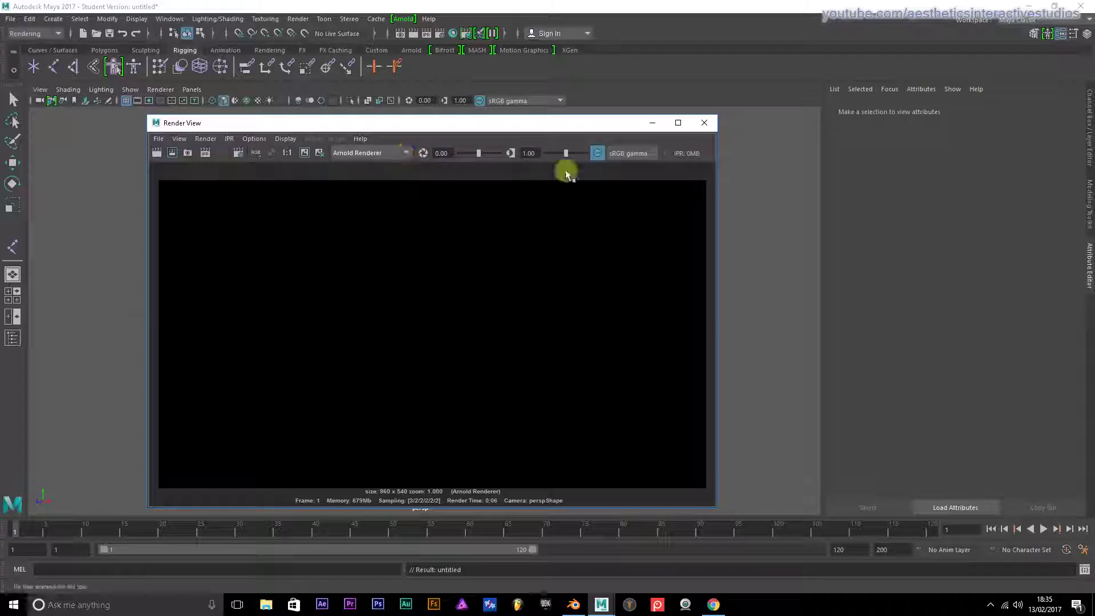
click(707, 124)
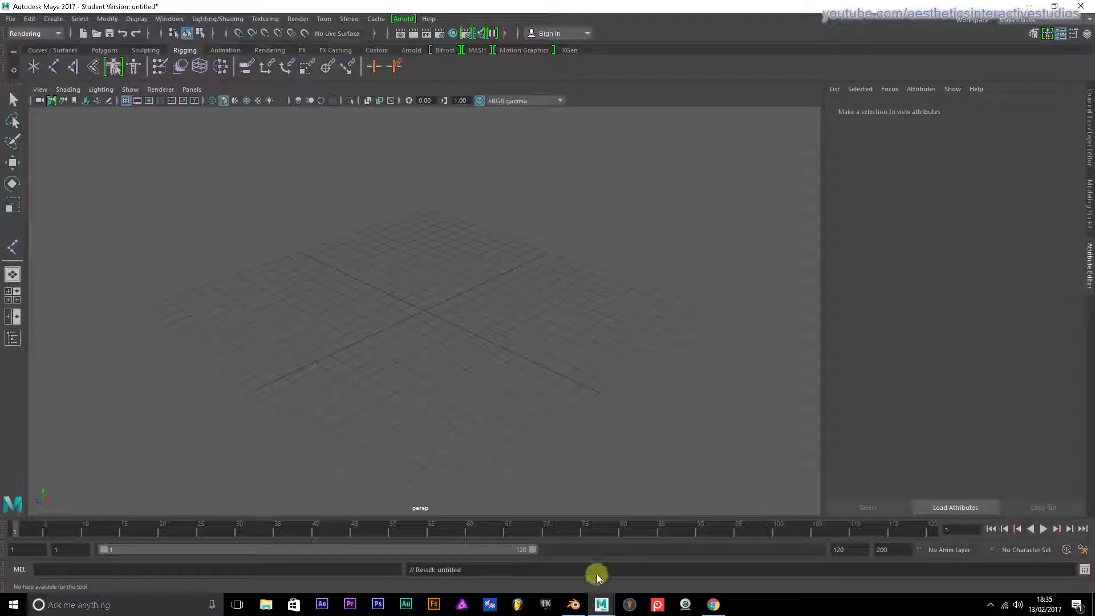
In Blender, turn the 3D View into a Node Editor showing compositing nodes with Use Nodes enabled.
click(574, 605)
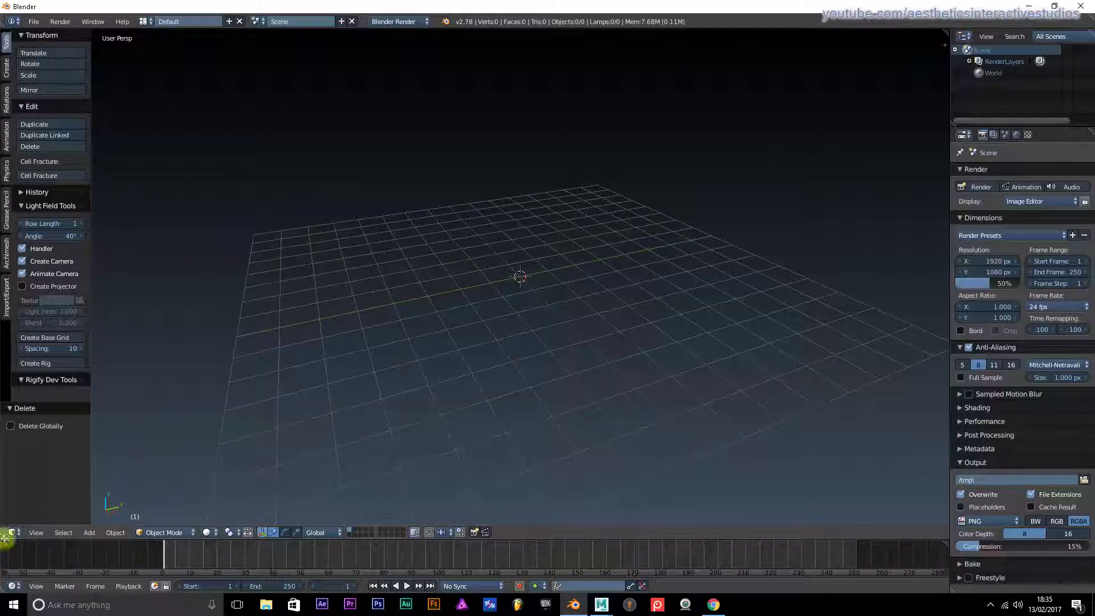
click(11, 532)
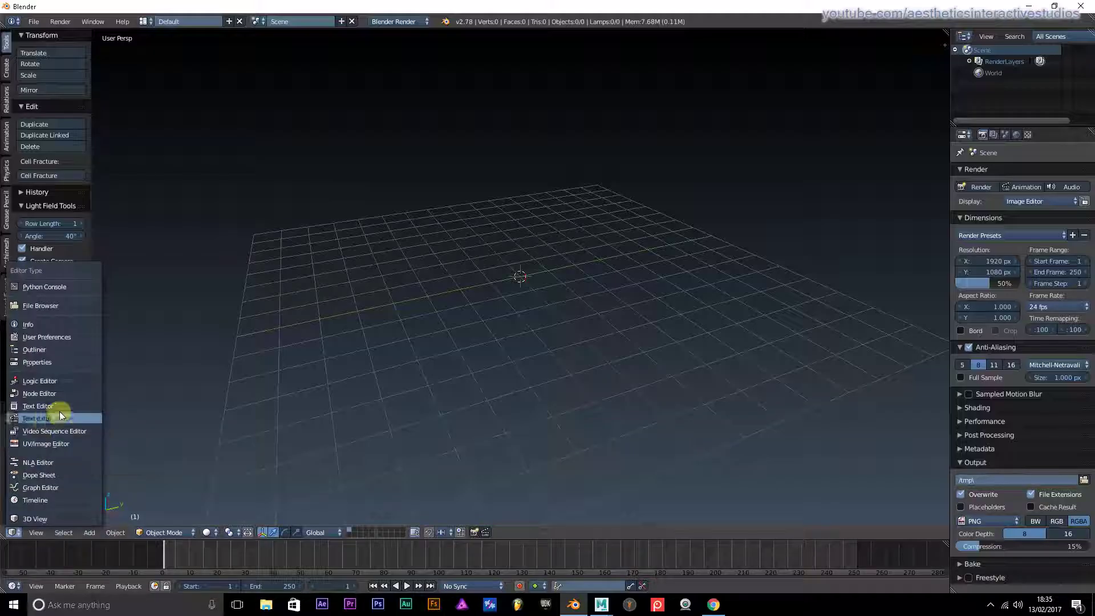
click(55, 395)
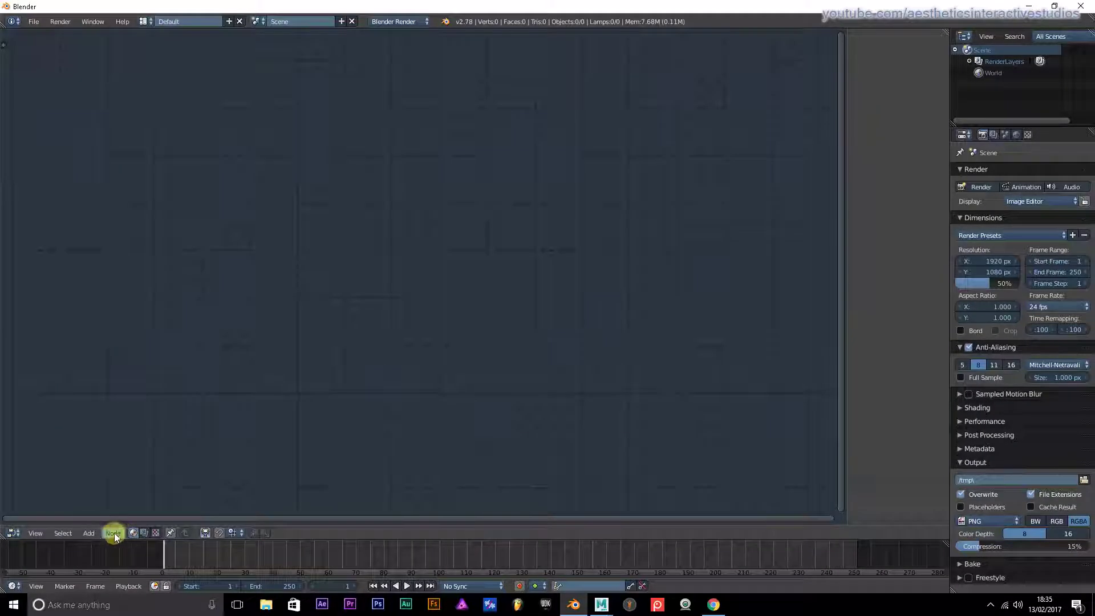
click(143, 534)
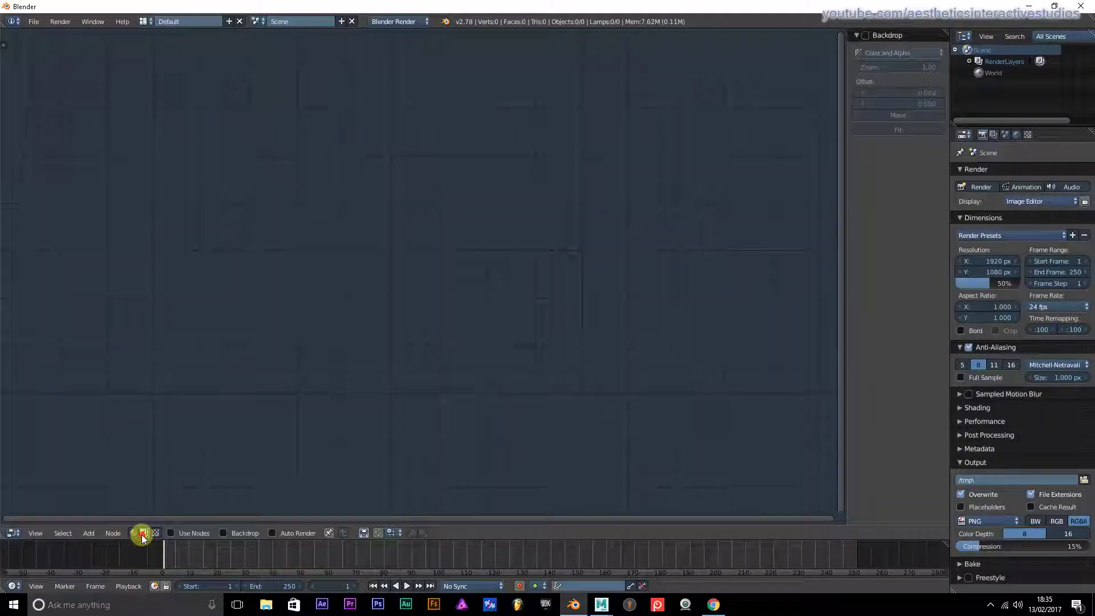
click(170, 533)
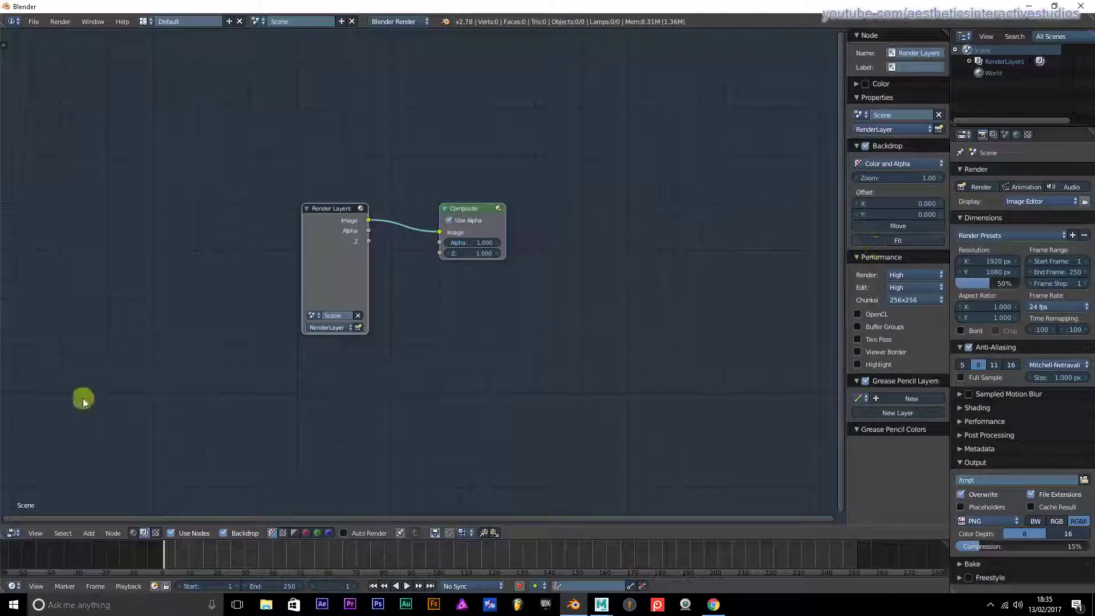
Add a Movie Clip input node and place it left of the Render Layers node.
click(88, 533)
mouse_move(114, 507)
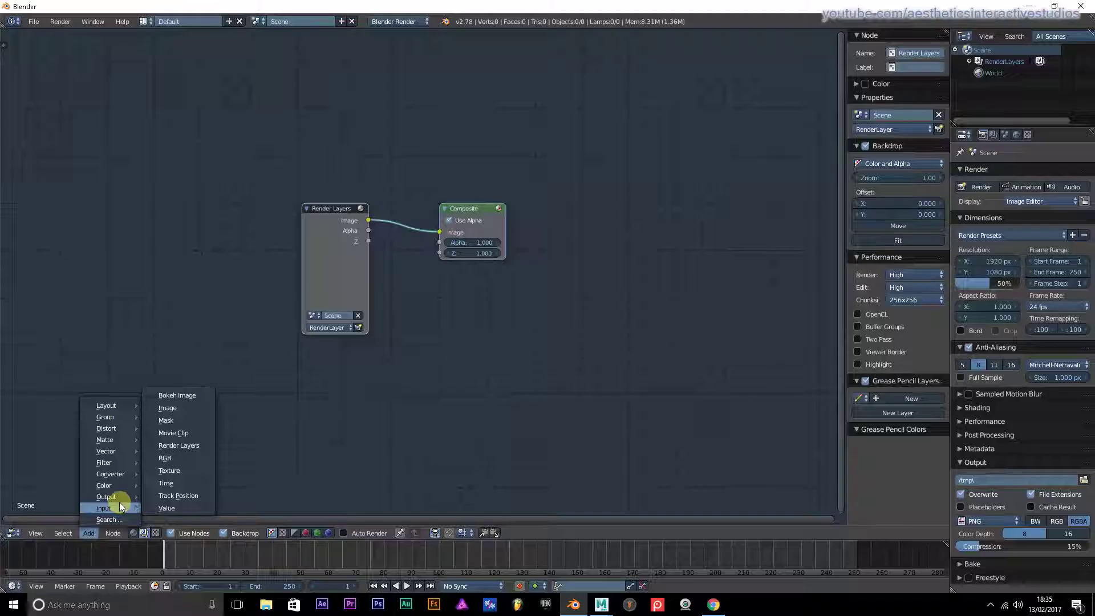
click(183, 433)
click(145, 128)
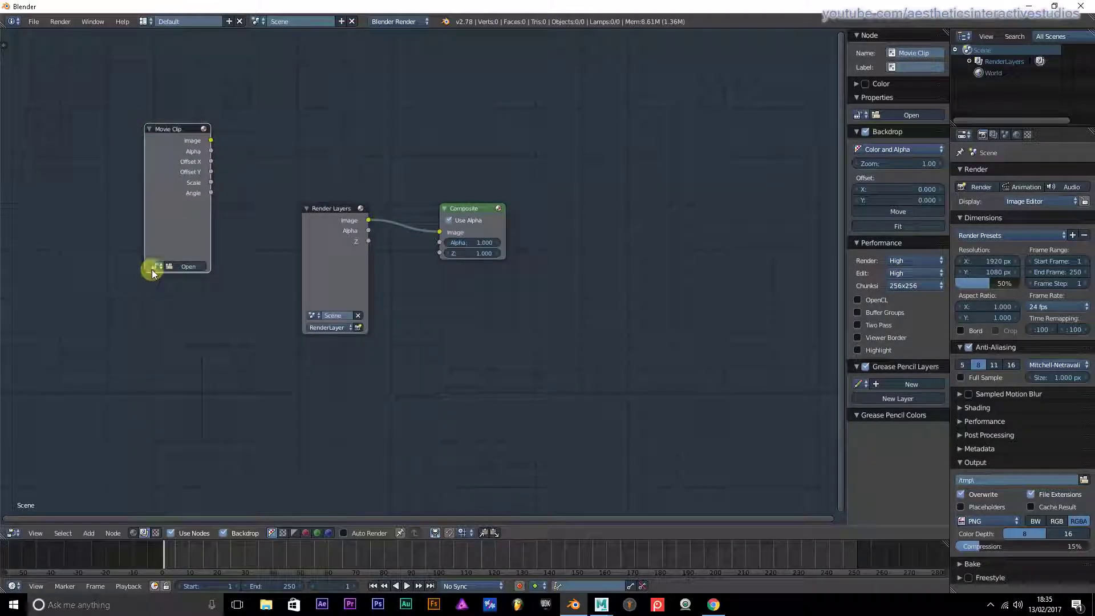
drag(154, 129, 89, 157)
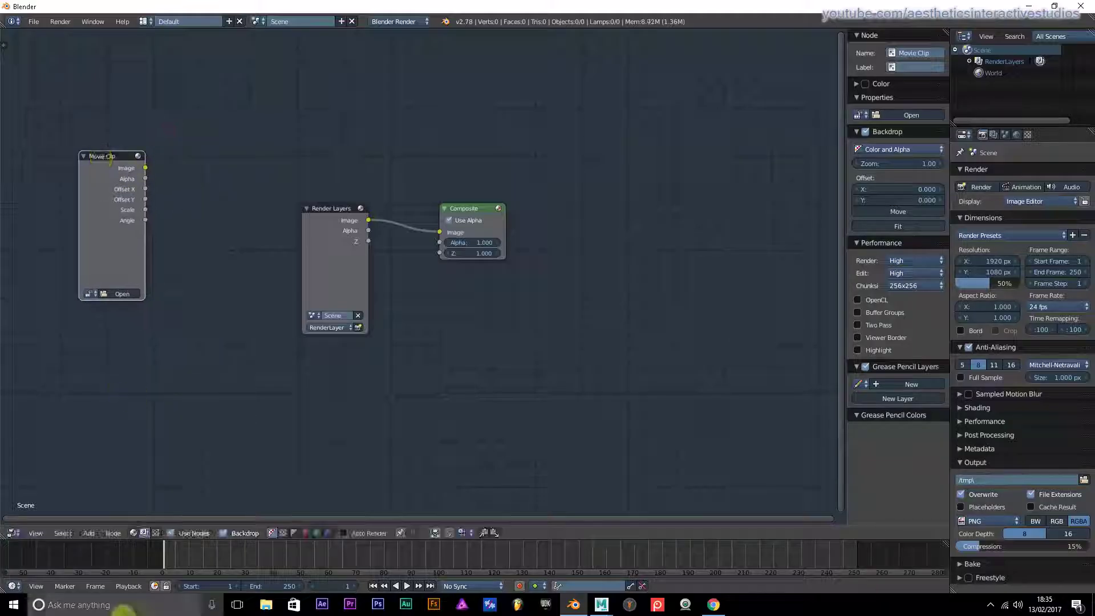
click(90, 533)
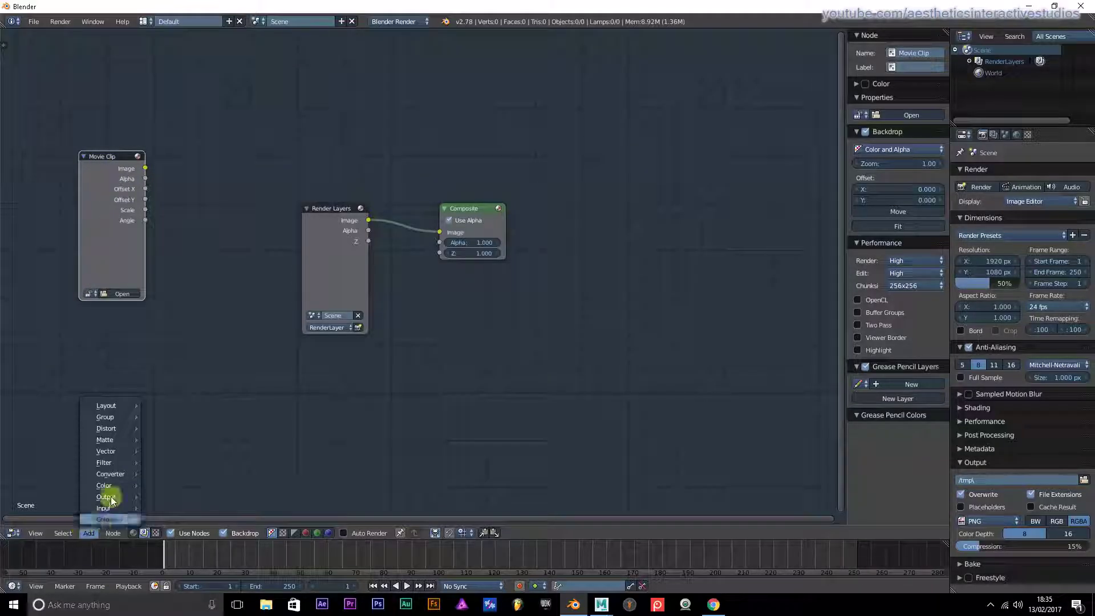
mouse_move(110, 494)
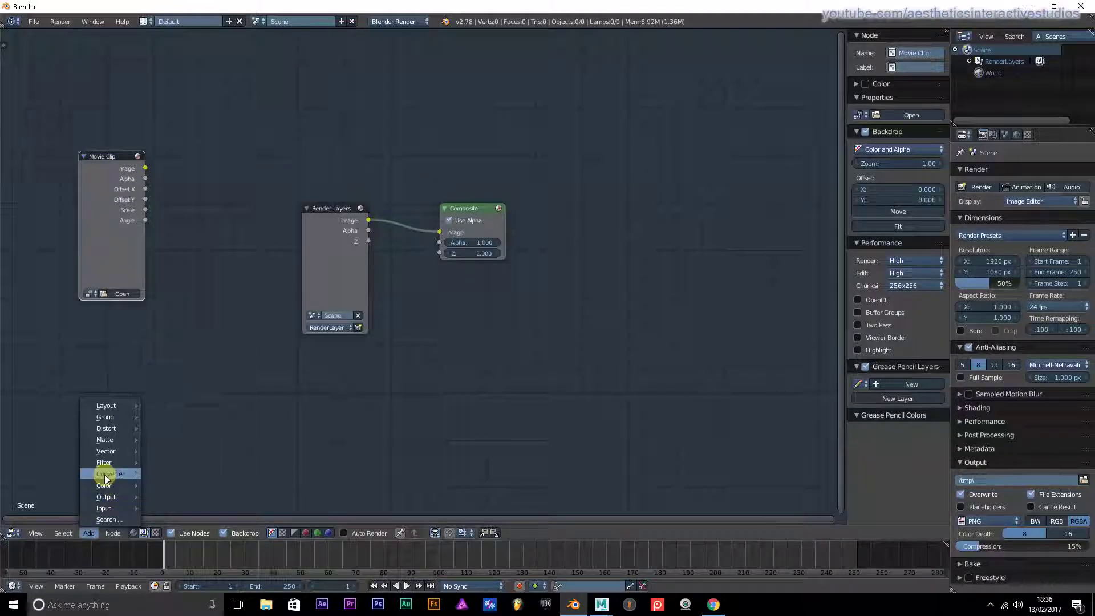
mouse_move(106, 463)
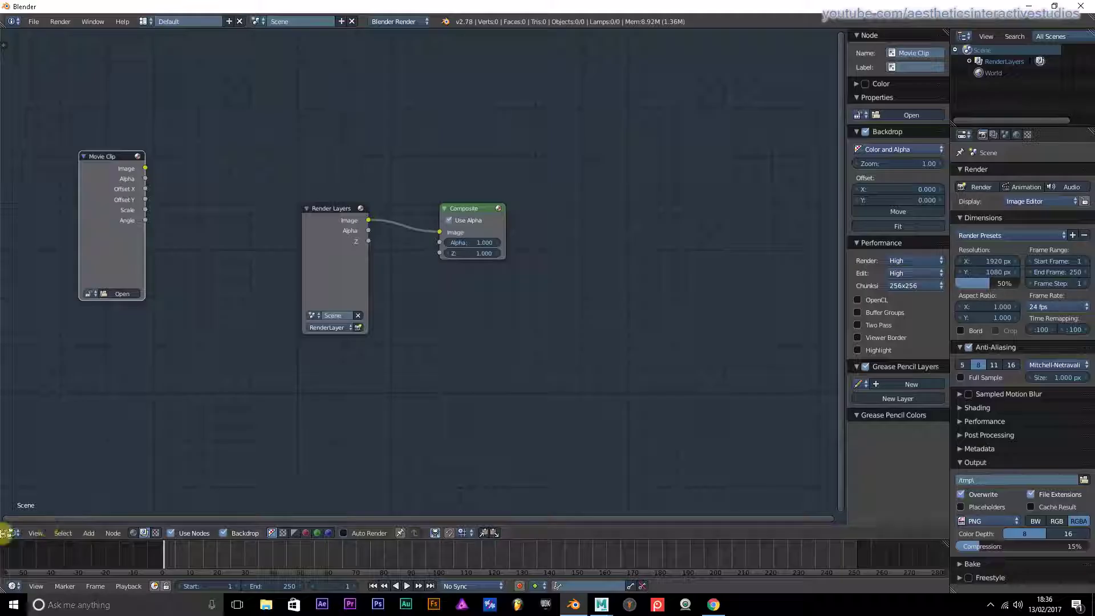
Cycle the area through Video Sequence Editor and Movie Clip Editor, then back to 3D View.
click(13, 534)
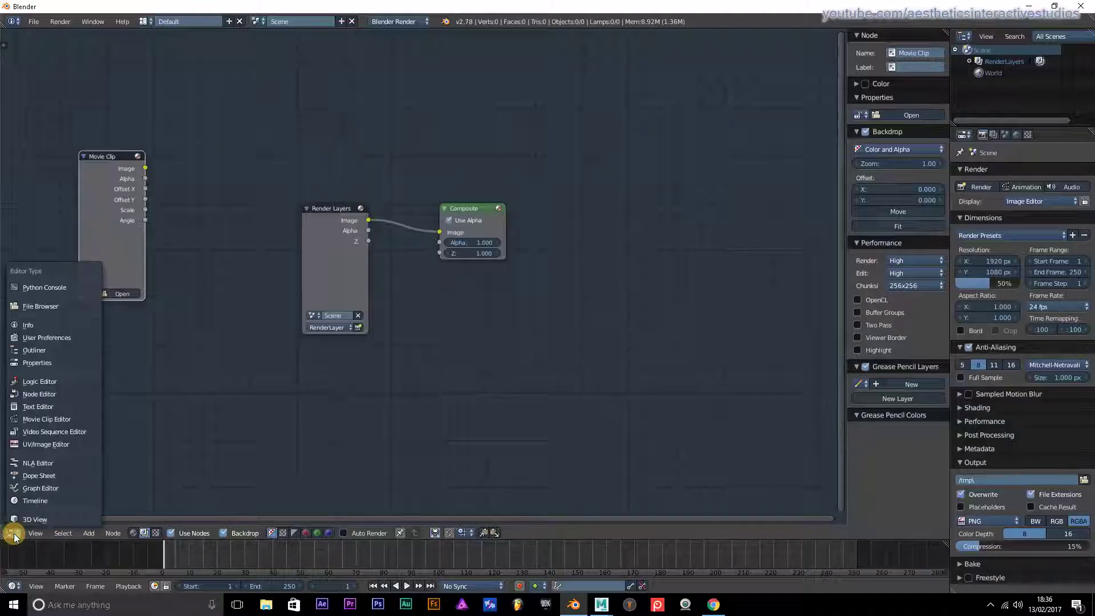
click(50, 433)
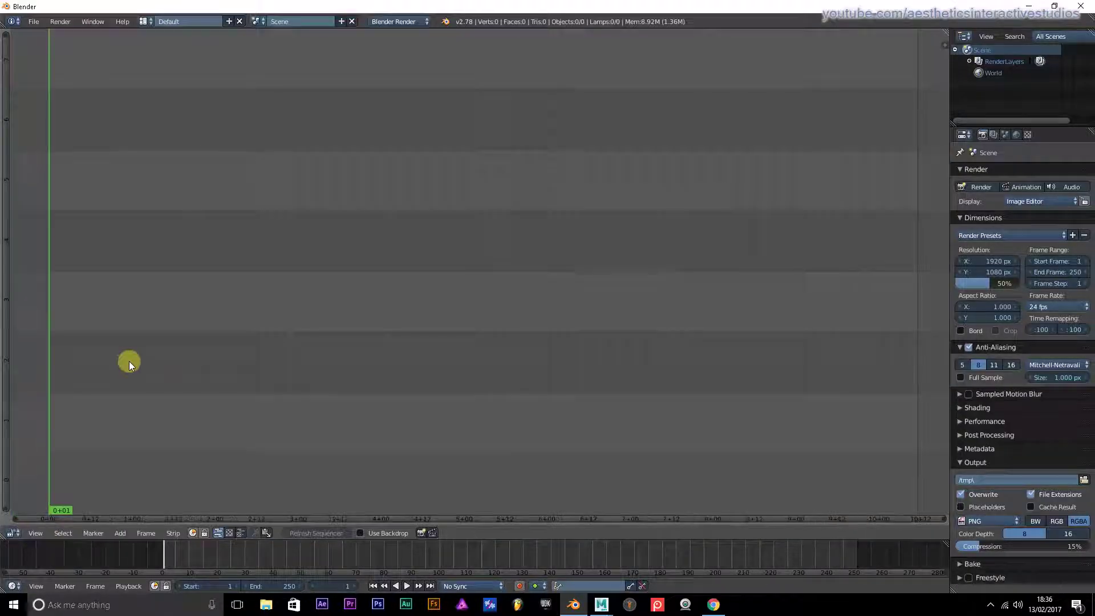
key(Home)
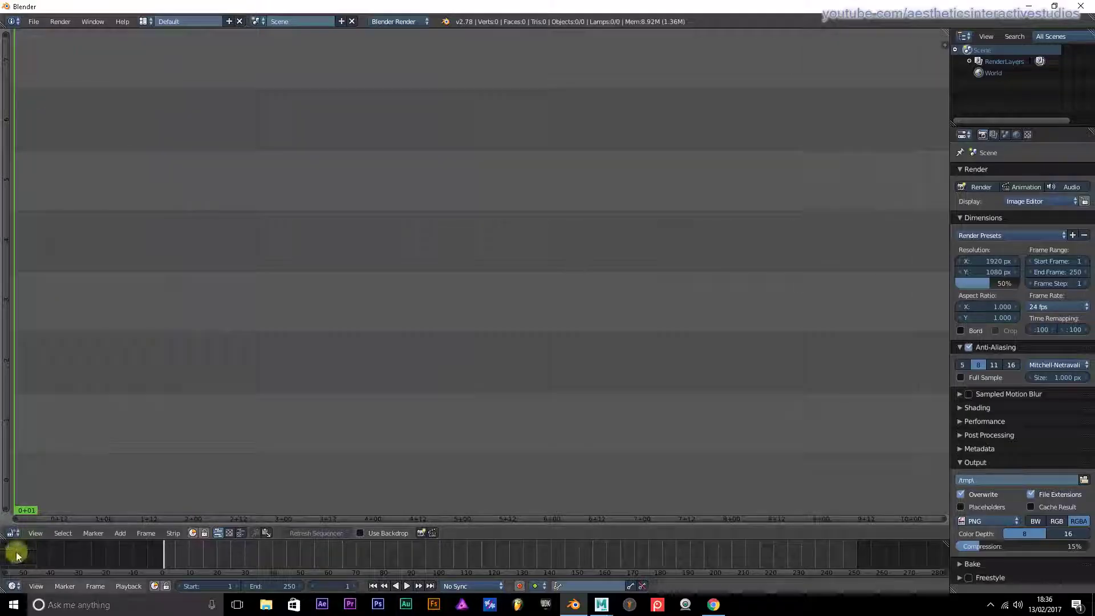
click(13, 534)
click(46, 420)
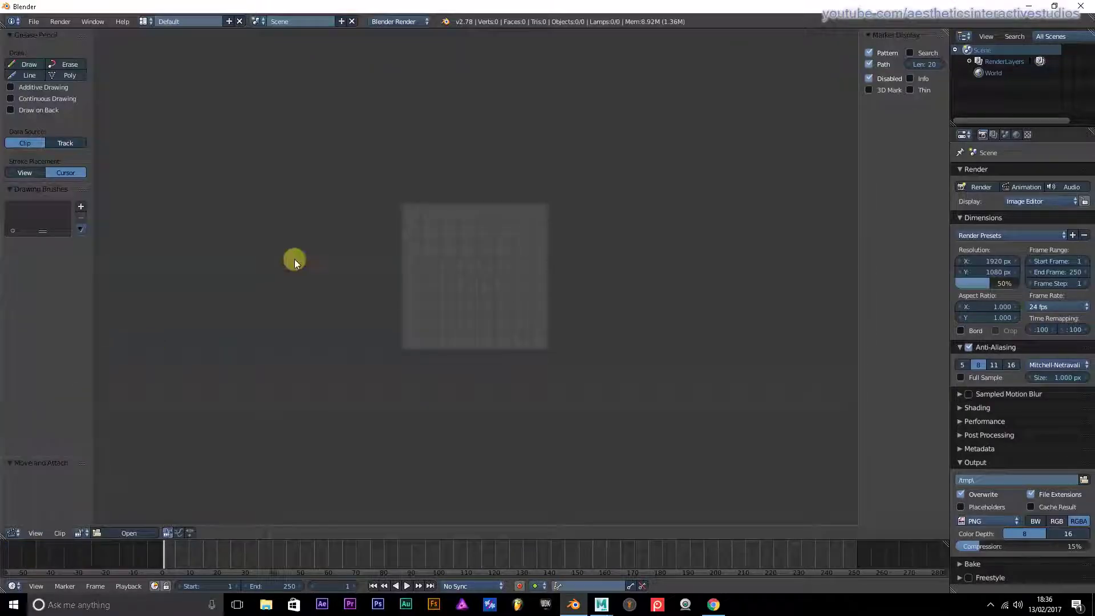
click(13, 533)
click(25, 521)
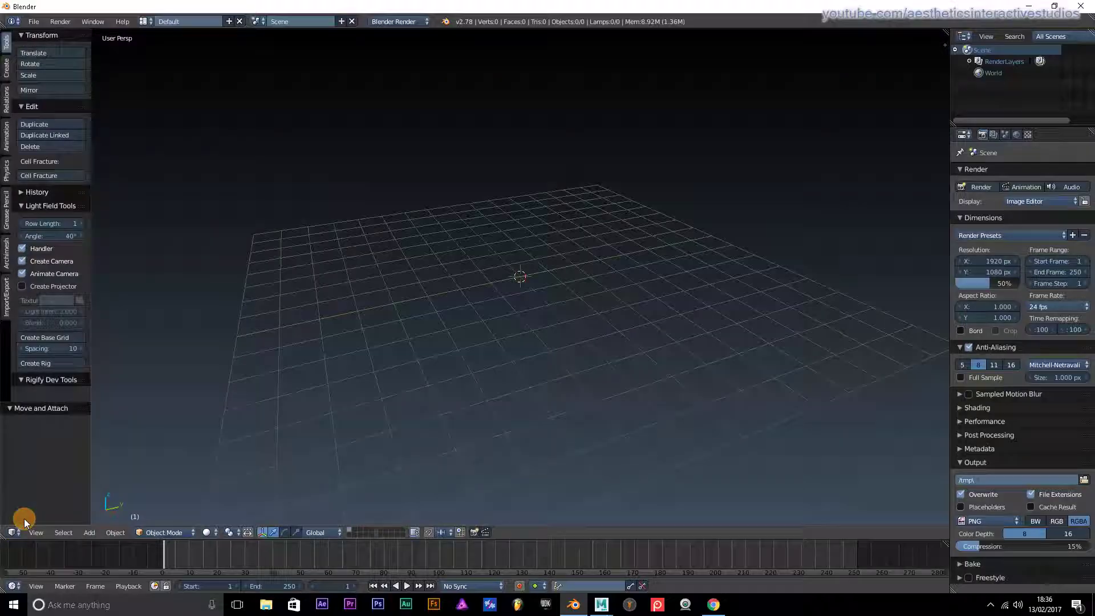
Switch to the Video Editing screen layout and start animation playback.
click(144, 21)
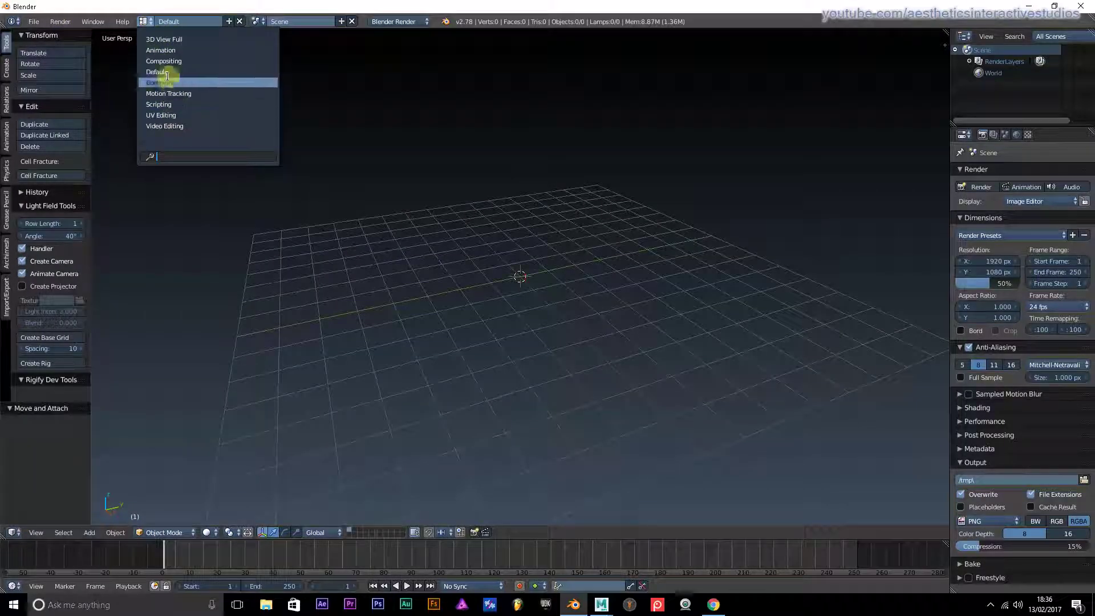
click(163, 126)
key(alt+a)
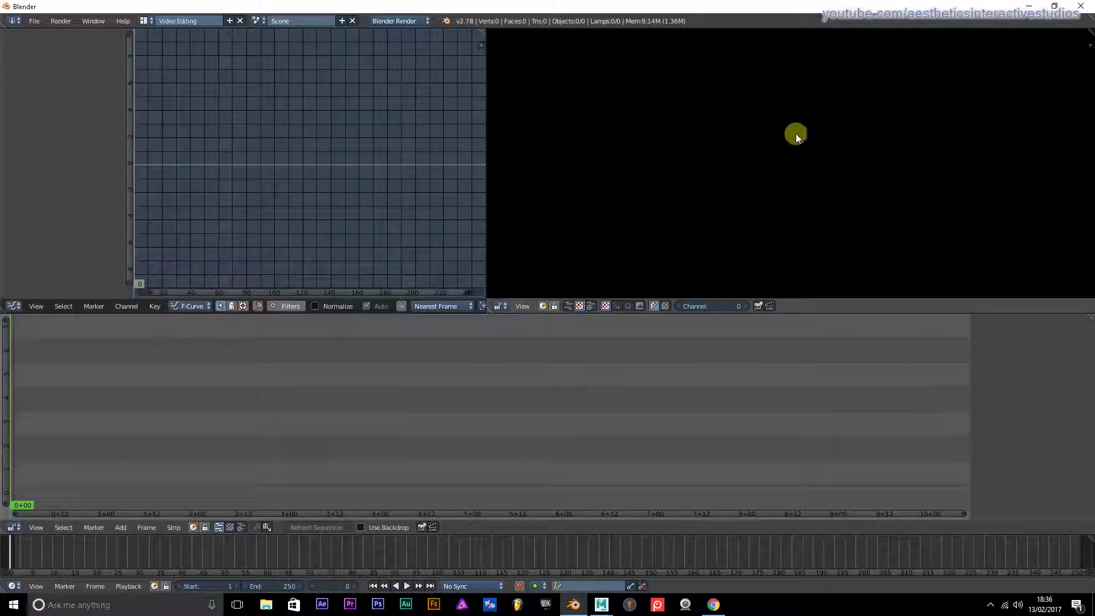
Stop playback and set the sequencer area to a Node Editor showing the compositing tree.
key(alt+a)
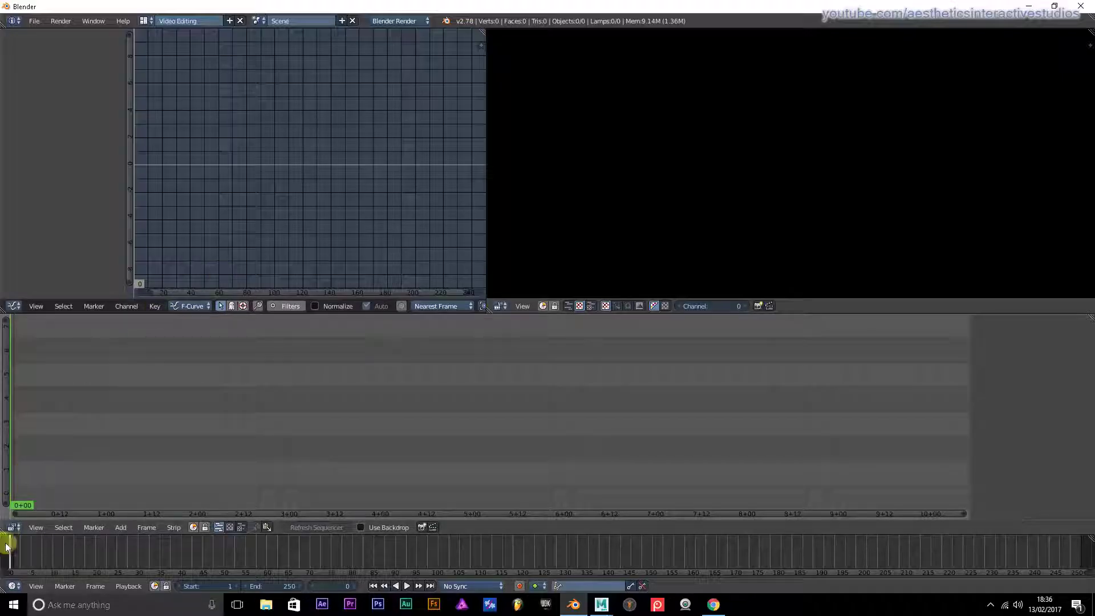
click(13, 527)
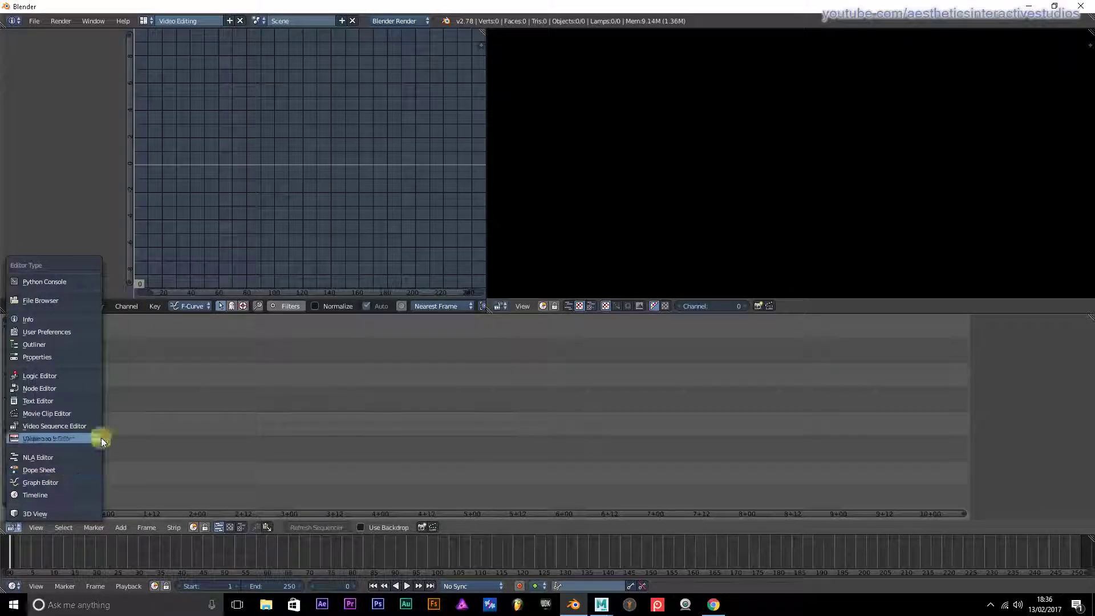
click(51, 389)
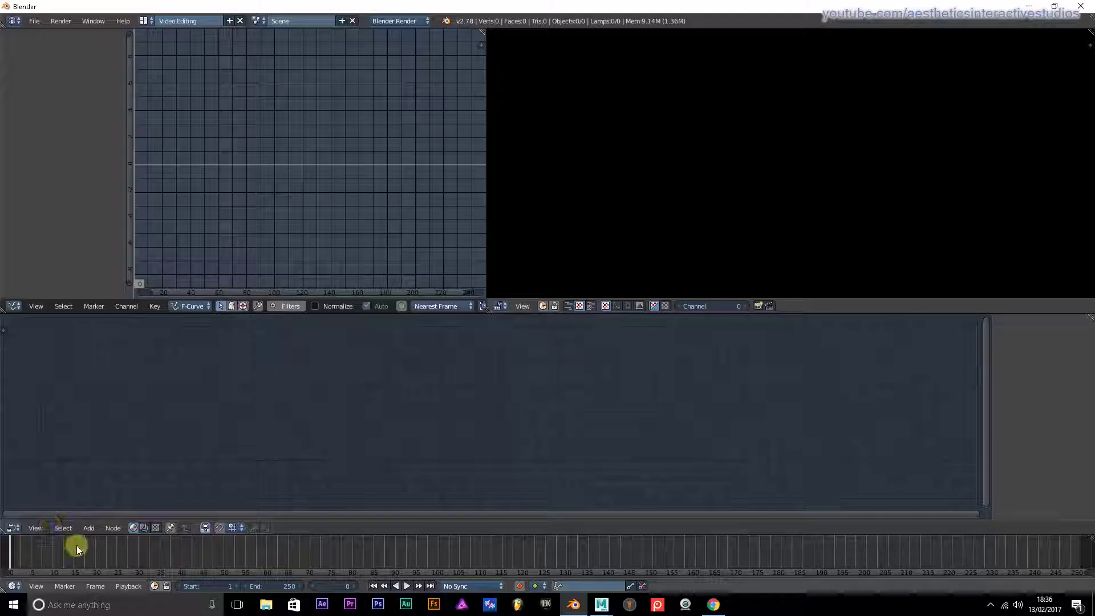
click(142, 527)
Reposition the Movie Clip and Composite nodes, then bring Maya back to the front.
drag(379, 359, 341, 413)
middle_drag(341, 412, 331, 430)
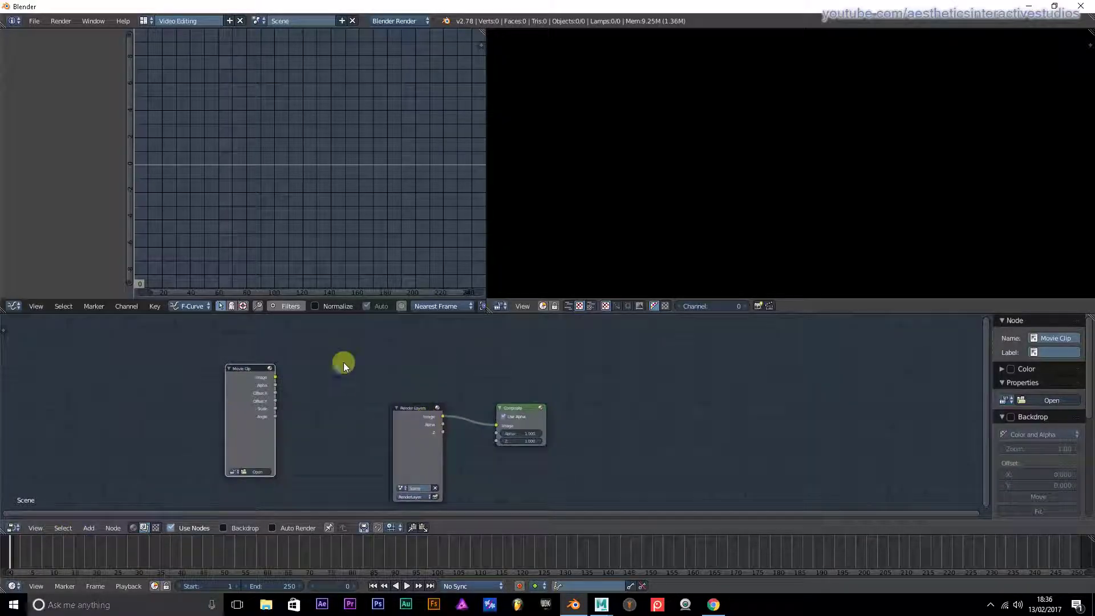
drag(523, 408, 558, 385)
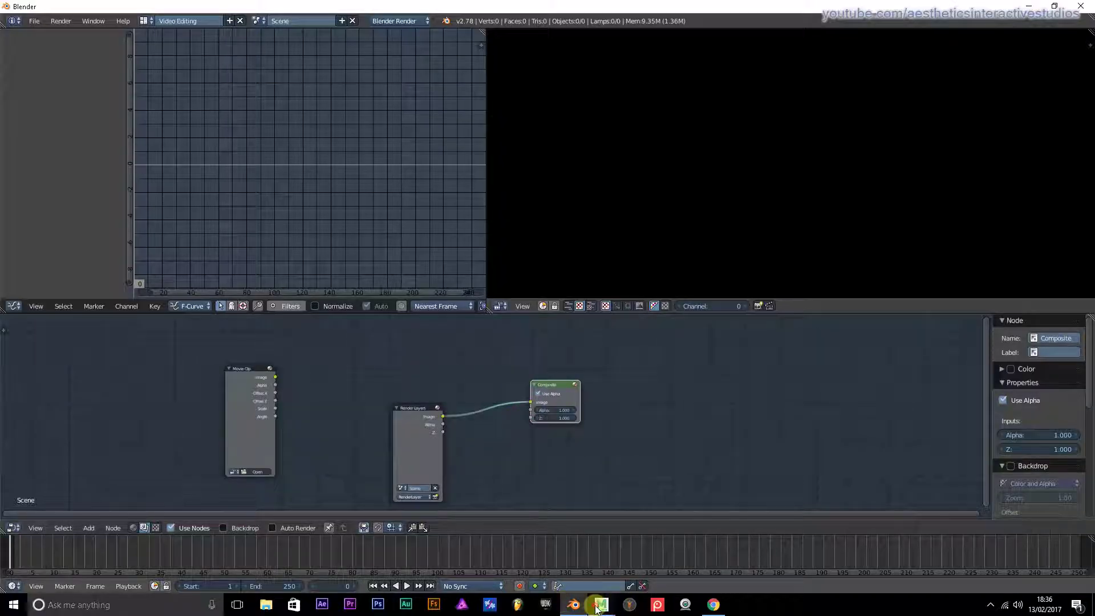
mouse_move(601, 605)
click(619, 557)
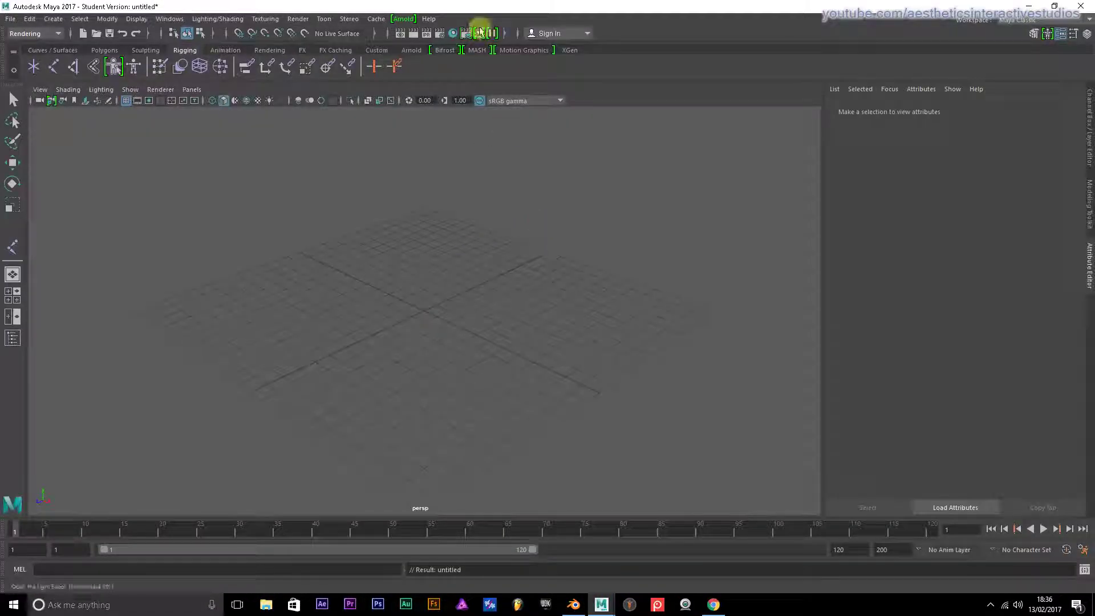
Show the Motion Graphics (MASH) shelf tools in Maya.
click(525, 50)
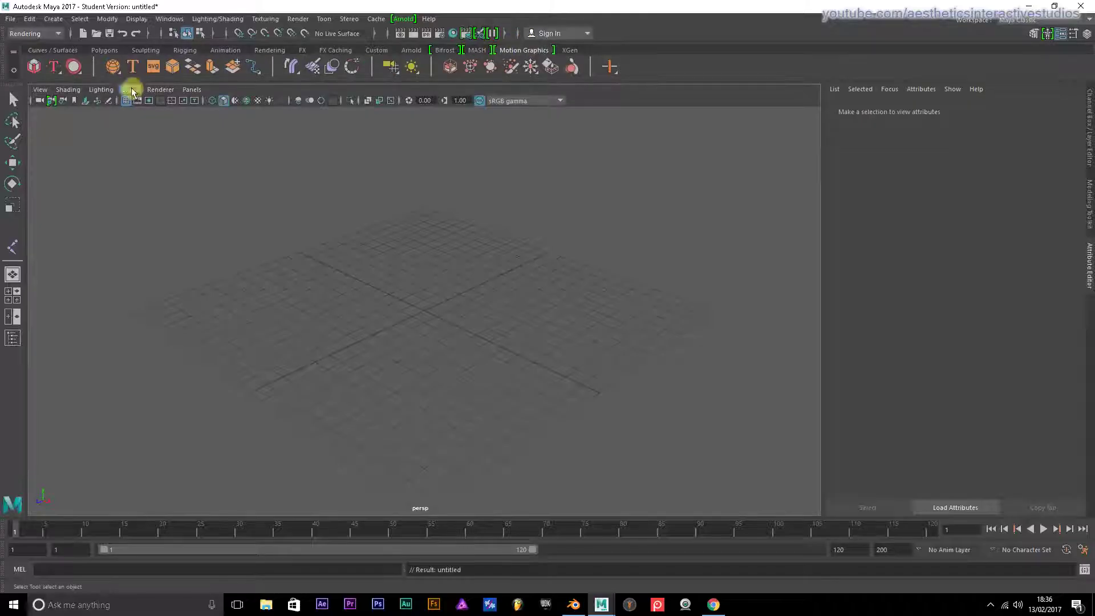